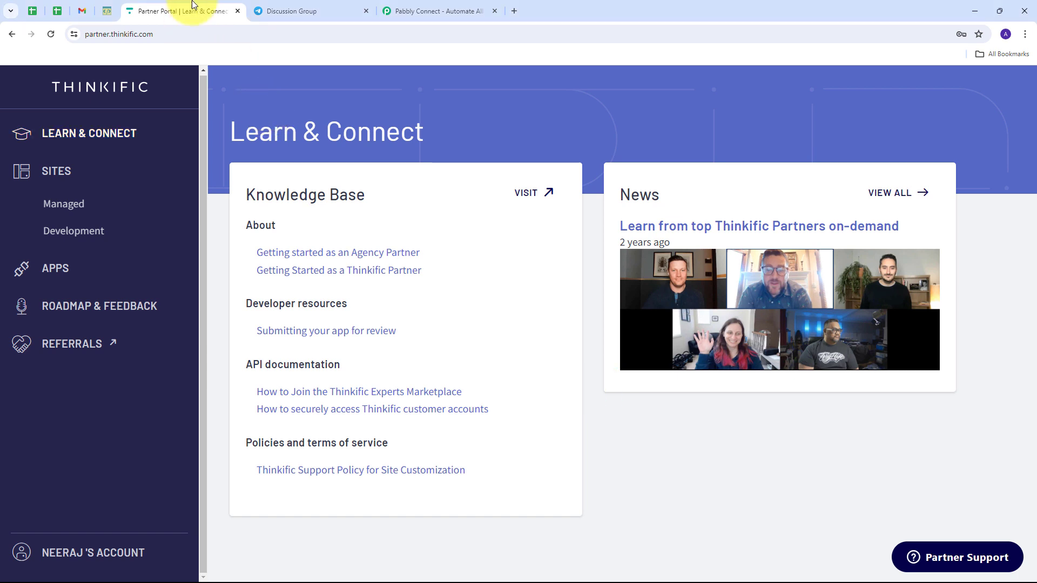
- Glance at the Telegram discussion group tab, then switch to the Pabbly Connect website
click(310, 8)
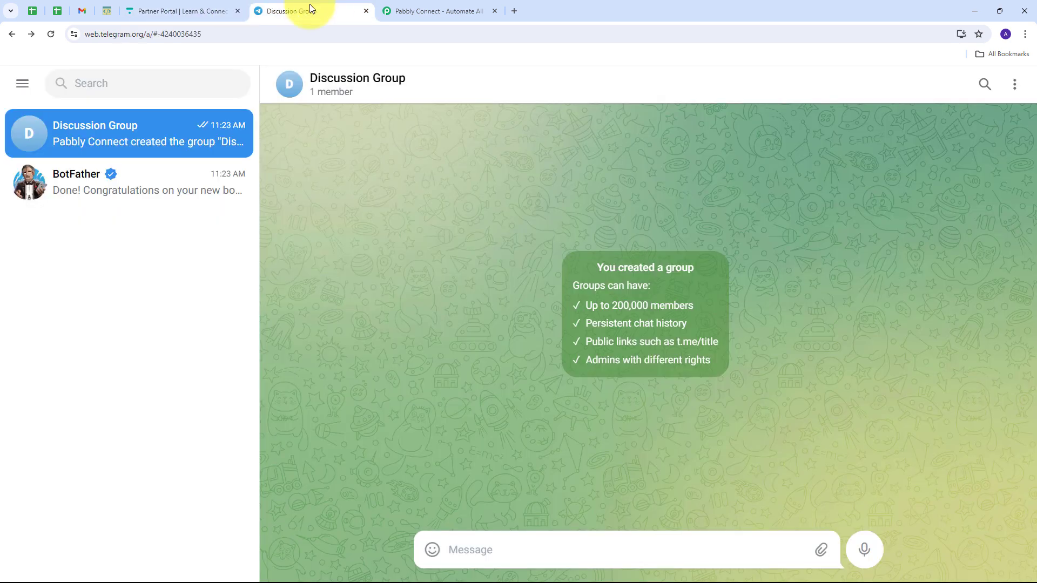
click(169, 8)
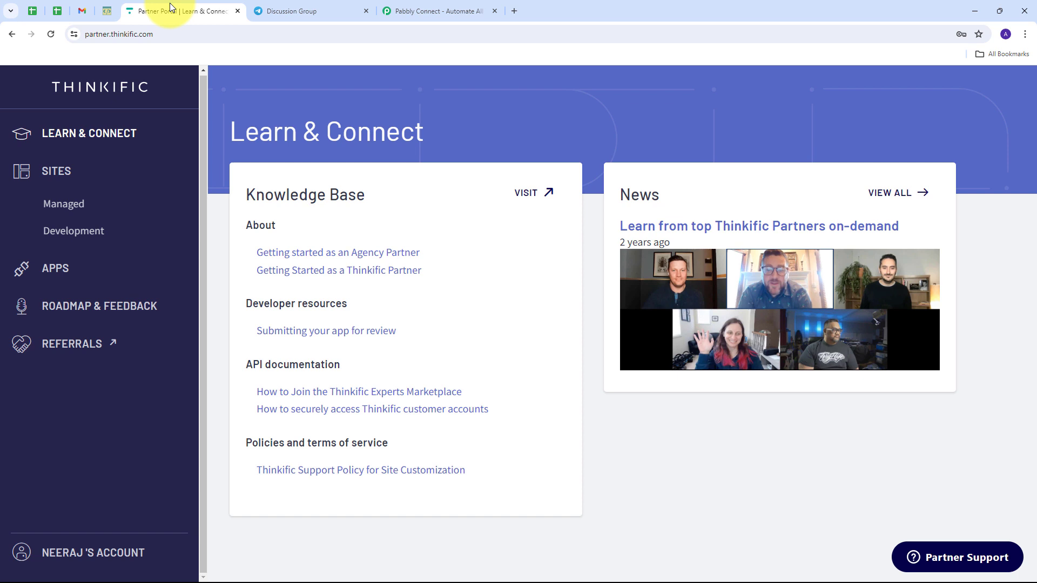
click(438, 11)
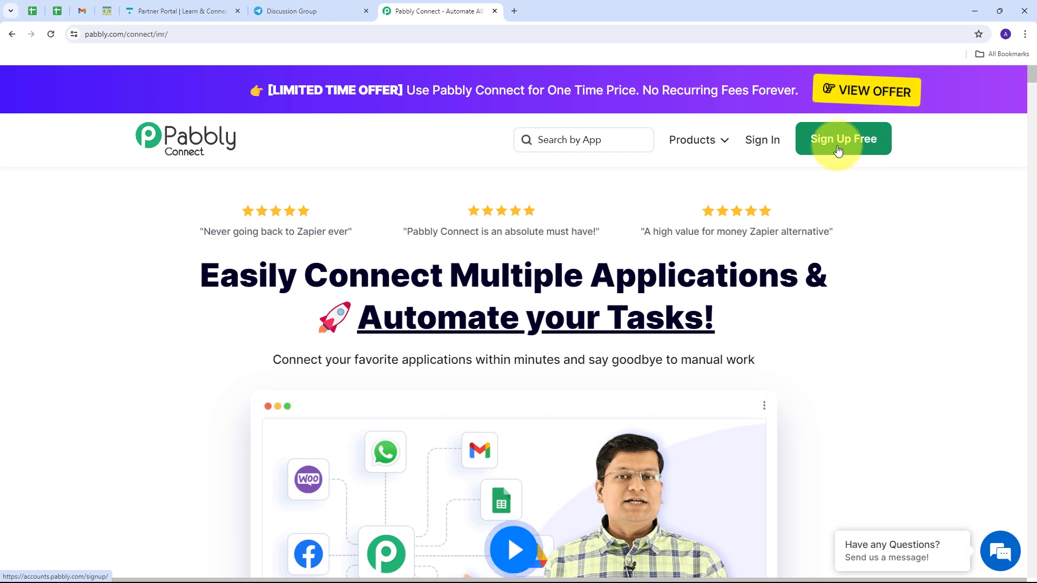
- Sign in to the Pabbly account and open the Pabbly Connect app
click(761, 142)
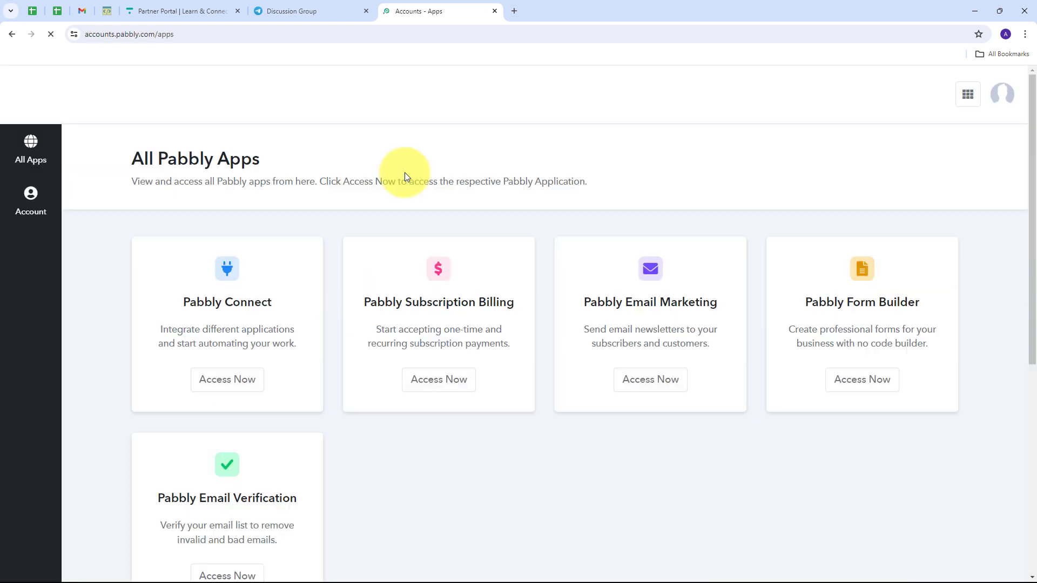
scroll(281, 184, down, 1)
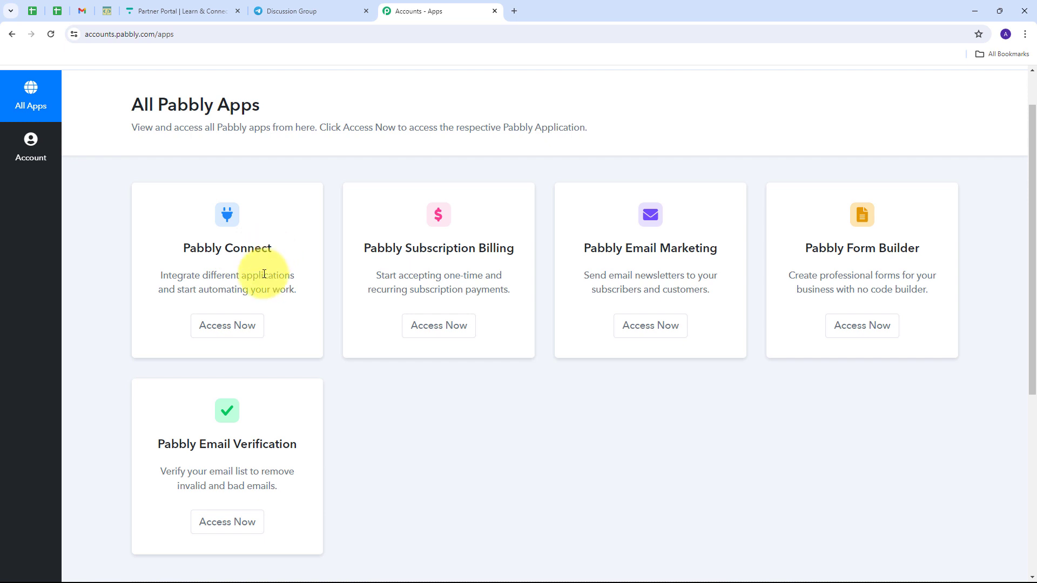
click(229, 335)
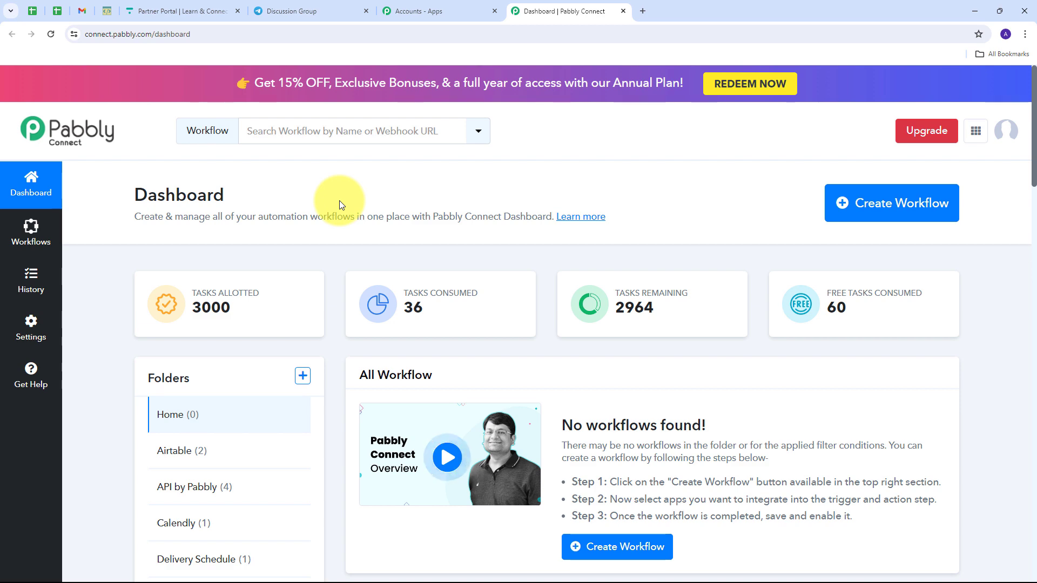
- Create a workflow named 'Send Telegram Invitation on Thinkific Course Enrollment' in the Home folder
click(853, 210)
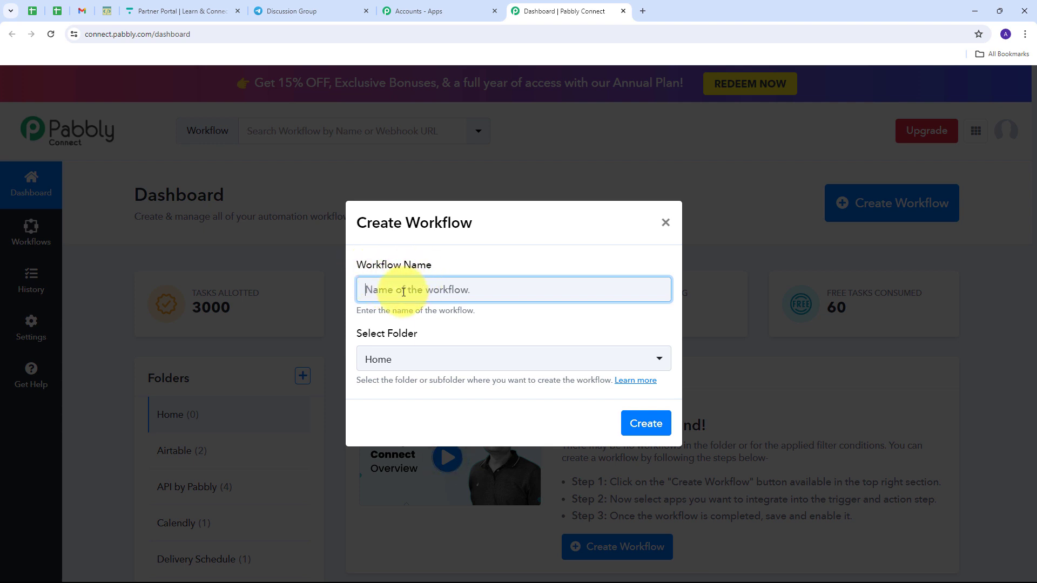
text(Send Telegram Invitation on Thinkific Course Enrollment)
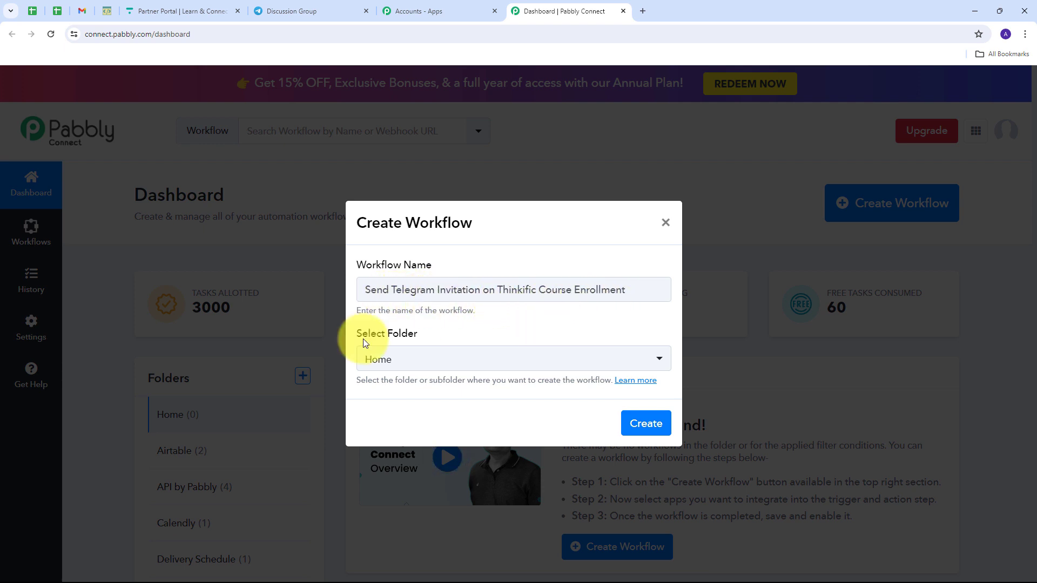
click(637, 427)
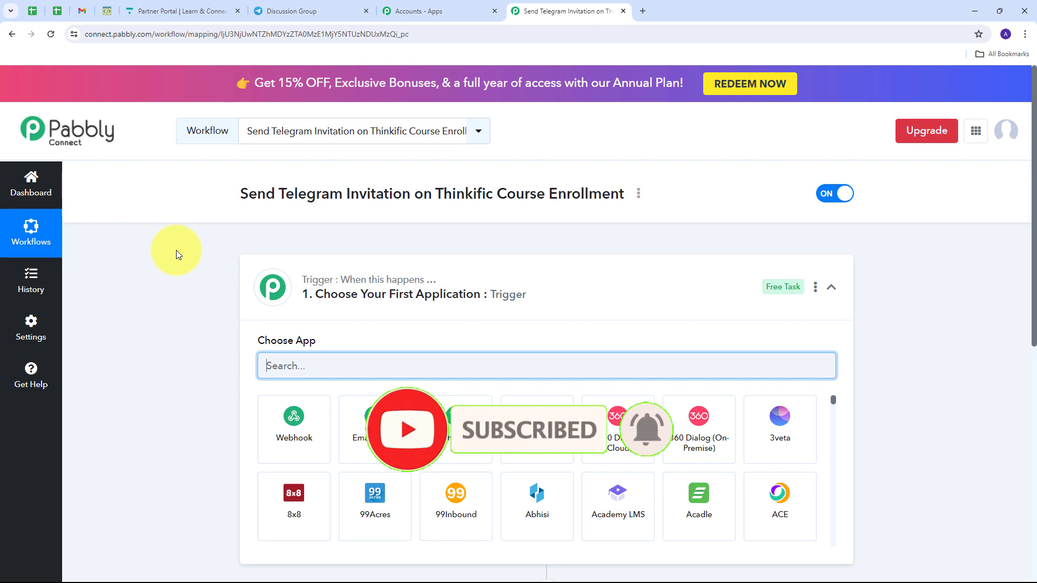
- Set the trigger to Thinkific with the Enrollment Created event
scroll(176, 250, down, 3)
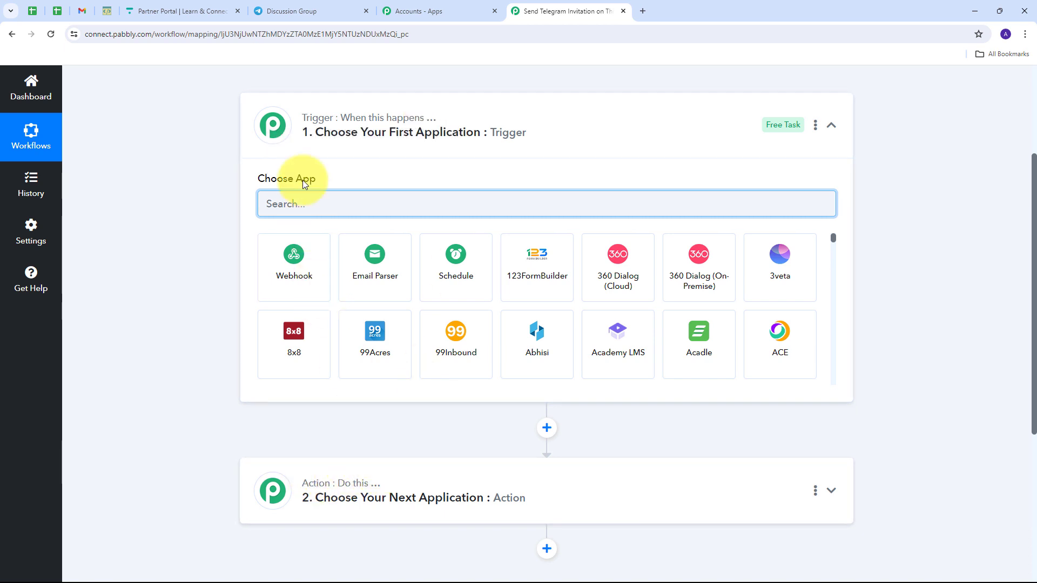
mouse_move(307, 120)
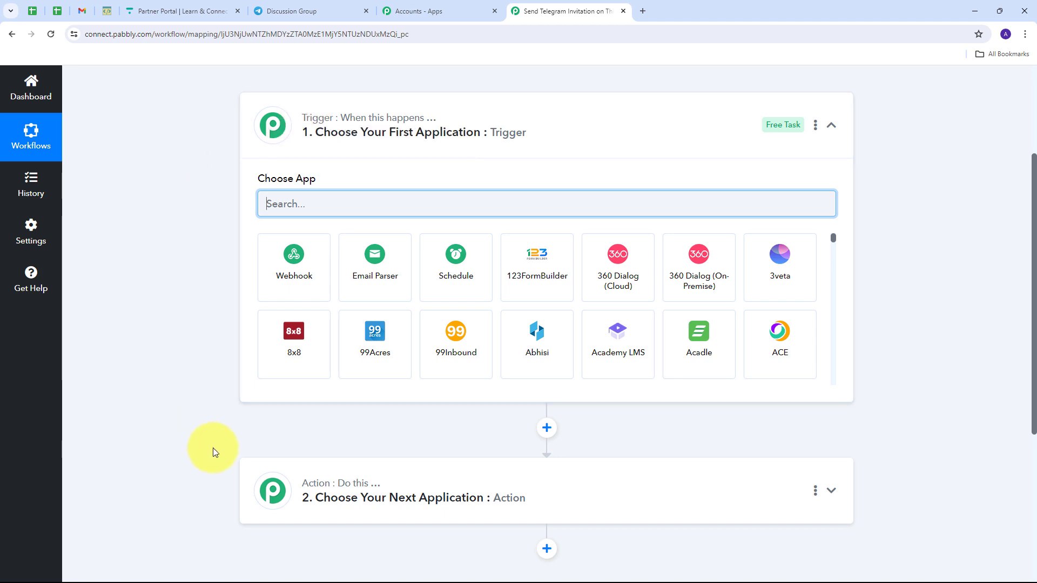
mouse_move(320, 488)
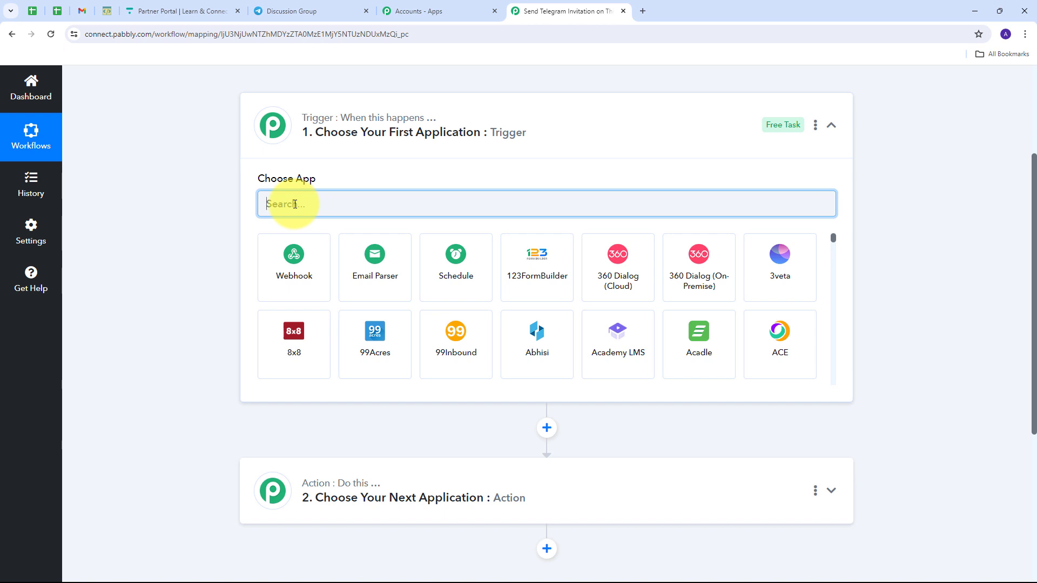
text(Thinkific)
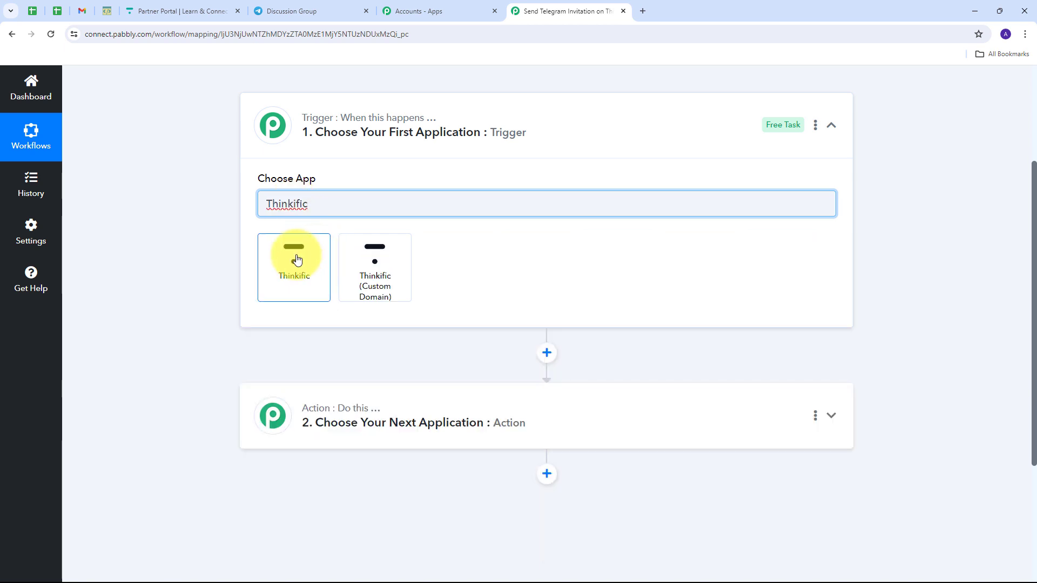
click(288, 263)
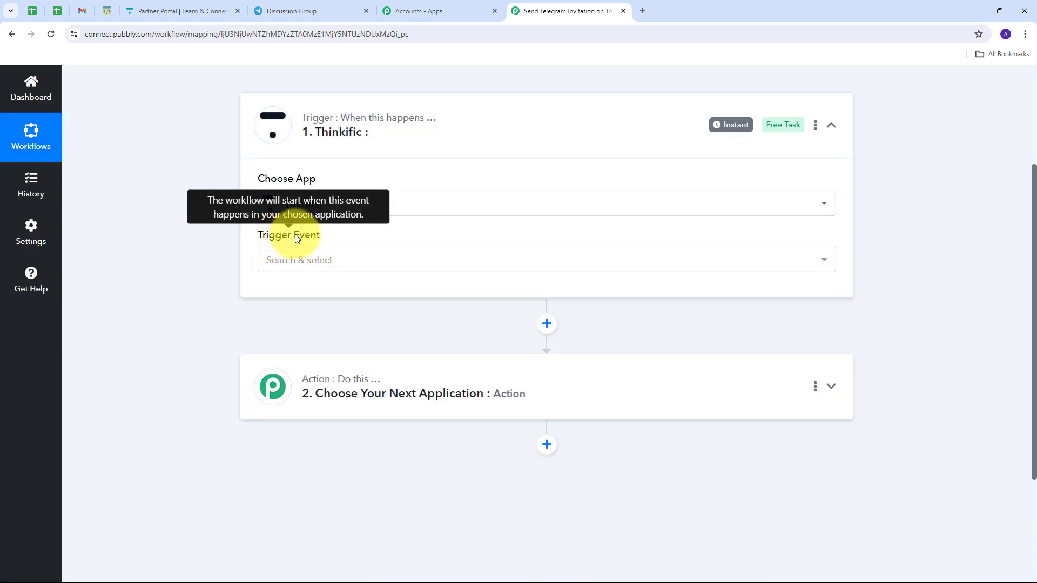
click(445, 262)
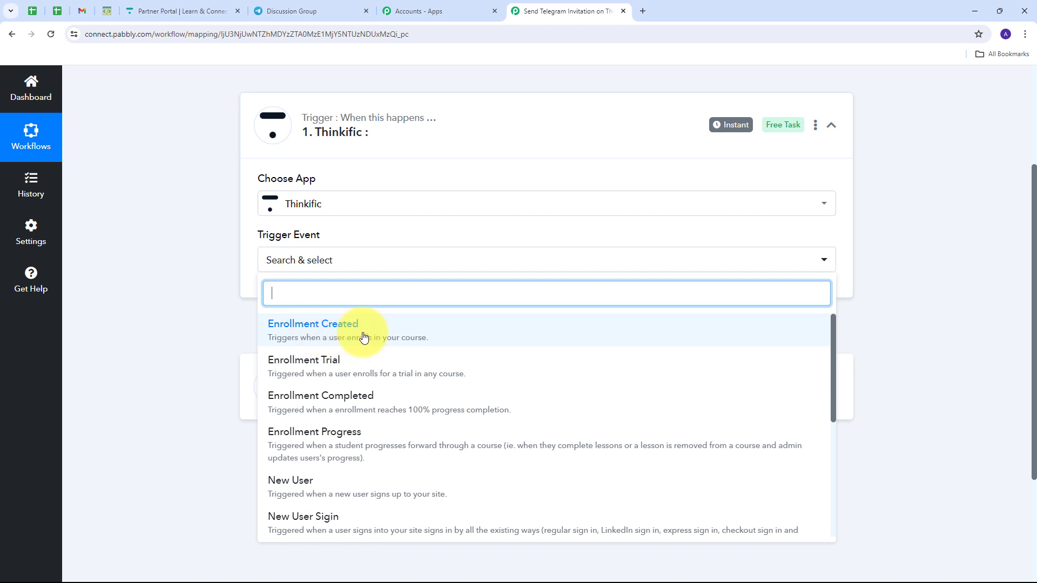
click(342, 335)
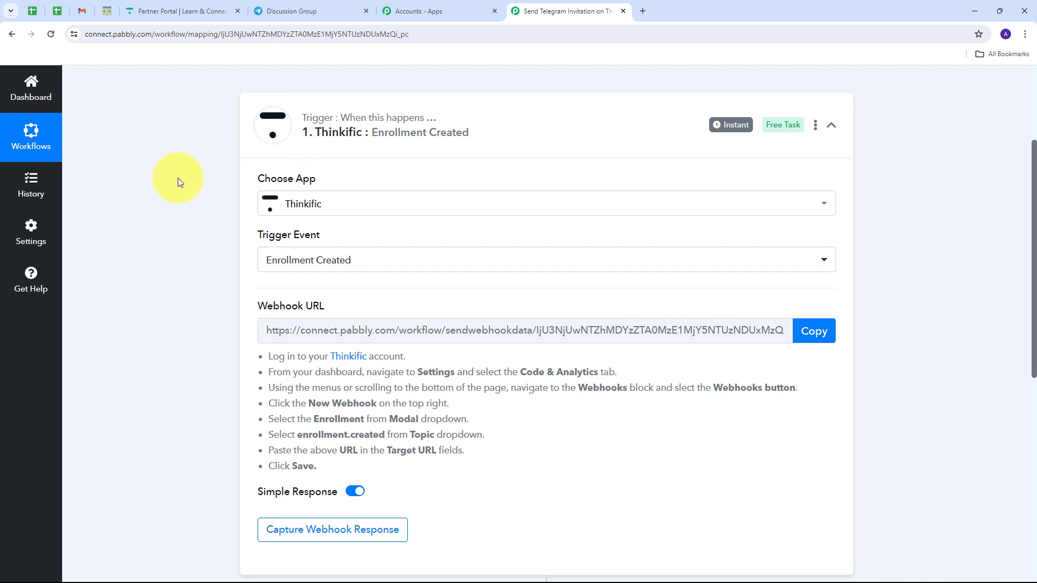
- Copy the trigger's webhook URL and return to the Thinkific Partner Portal
mouse_move(258, 306)
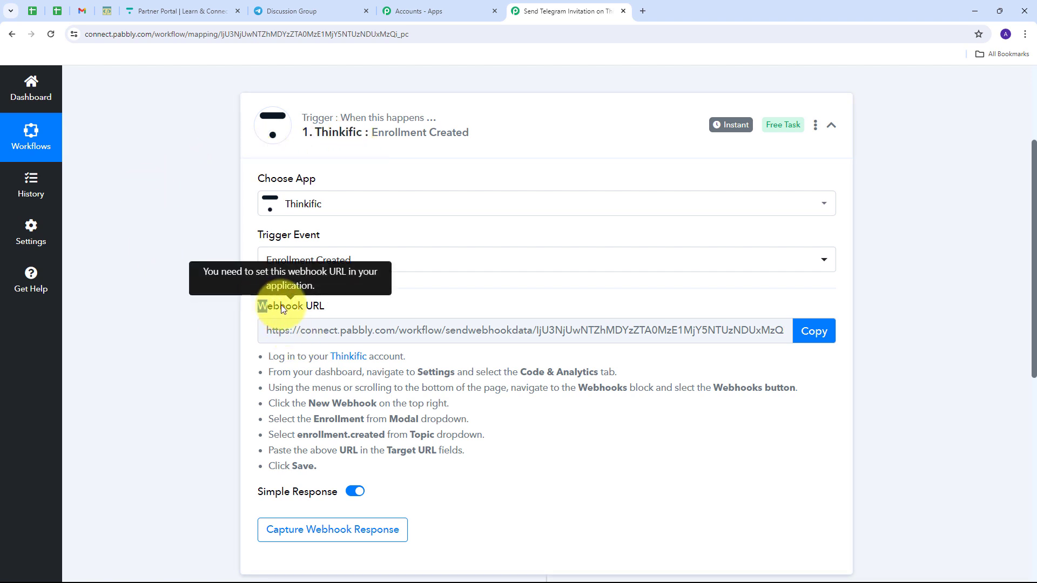
drag(281, 306, 352, 307)
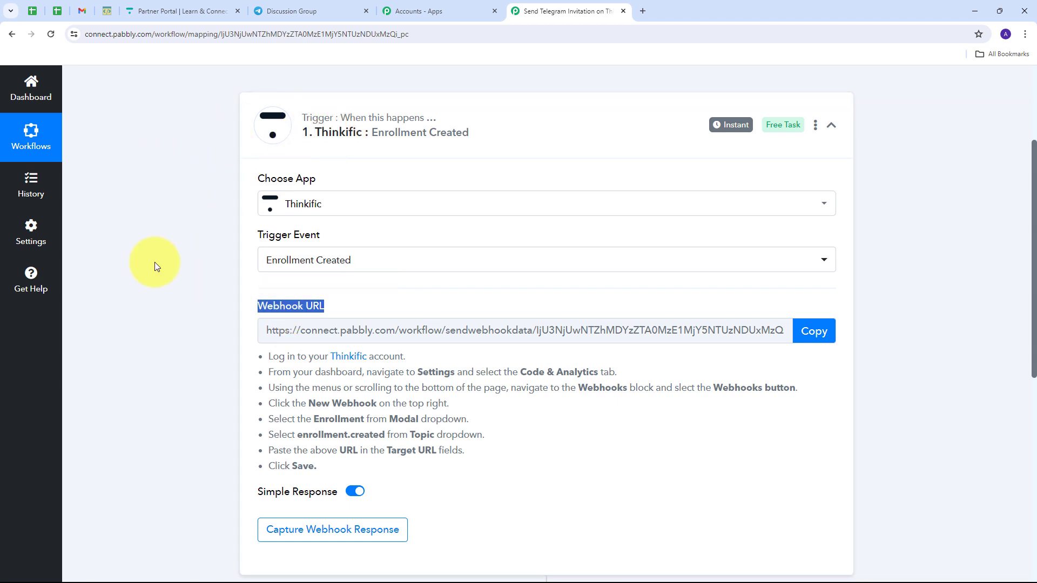
drag(269, 356, 446, 472)
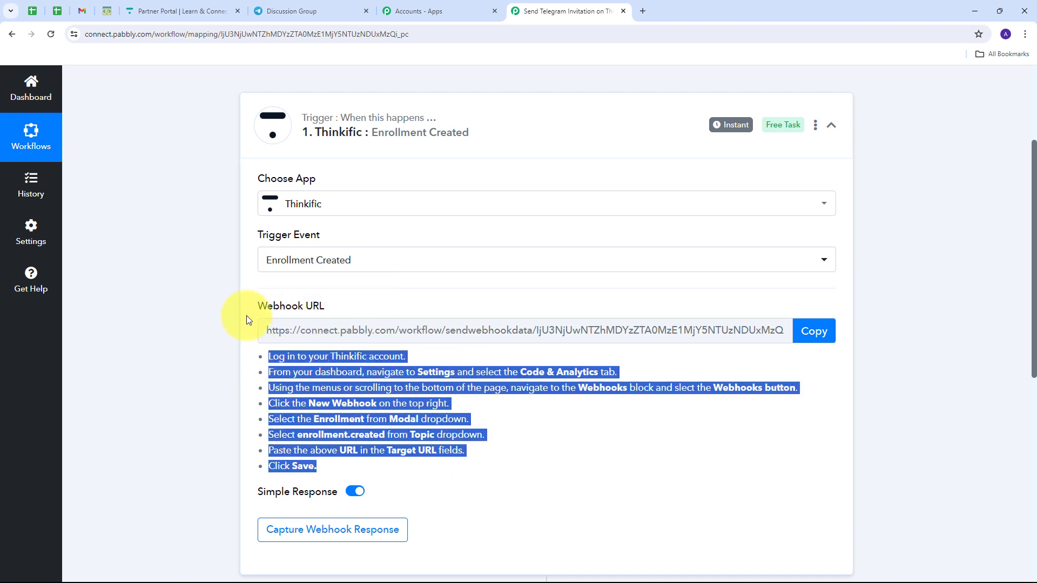
click(805, 329)
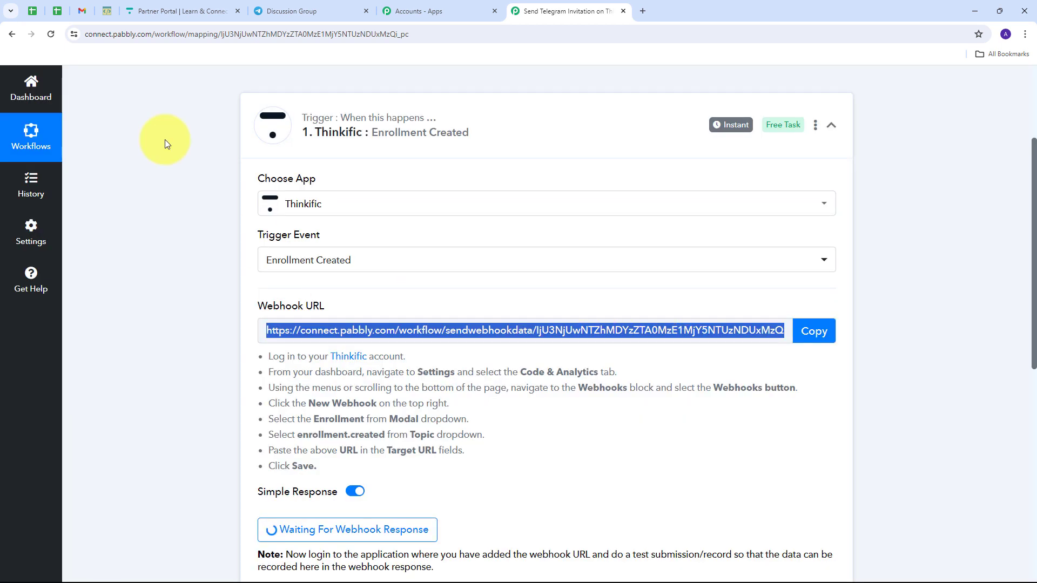
click(179, 10)
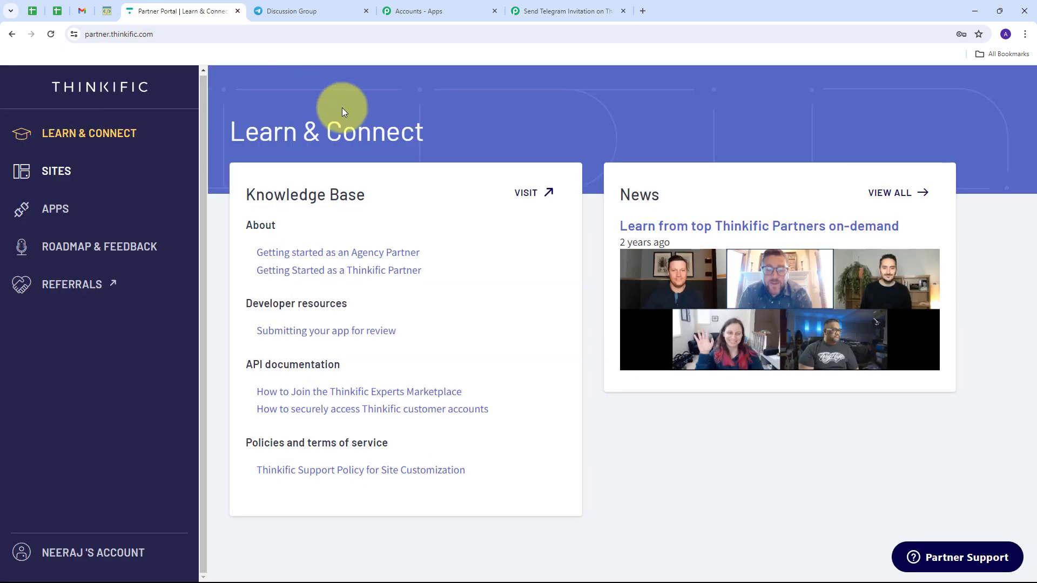
- Go from development sites to the sandbox site's Settings > Code & analytics > Webhooks page
click(56, 171)
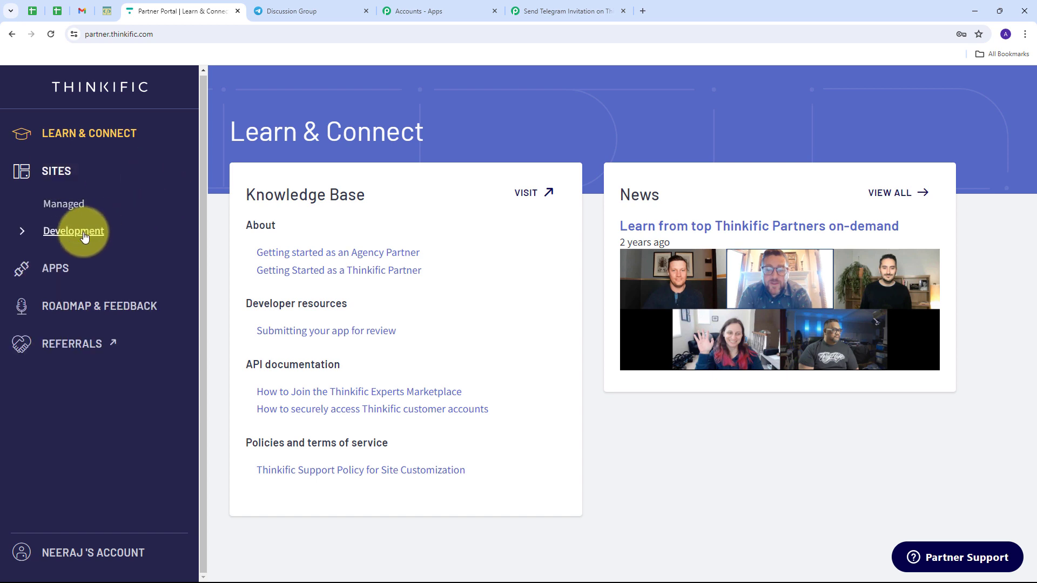
click(60, 238)
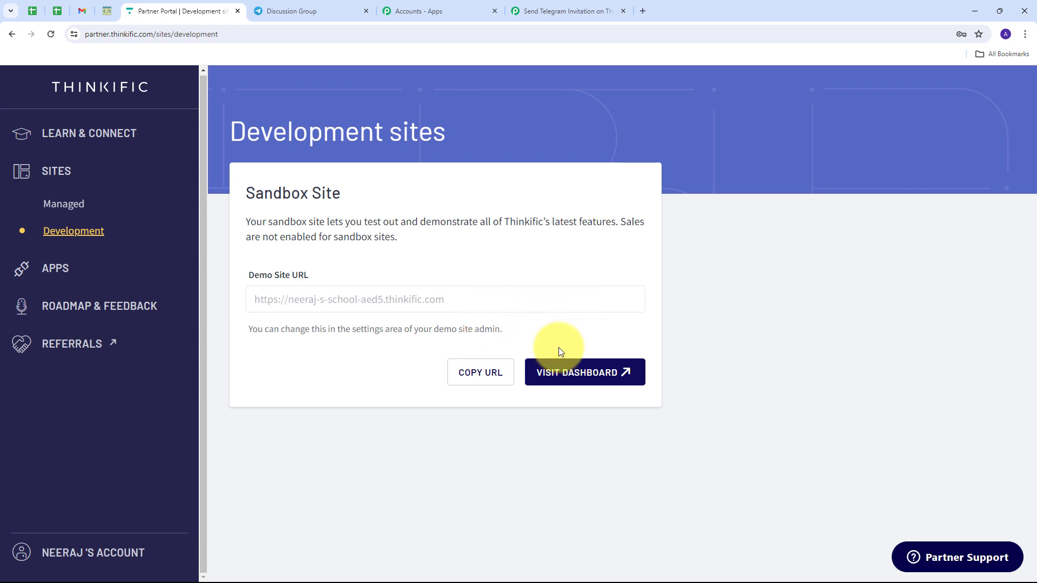
click(570, 380)
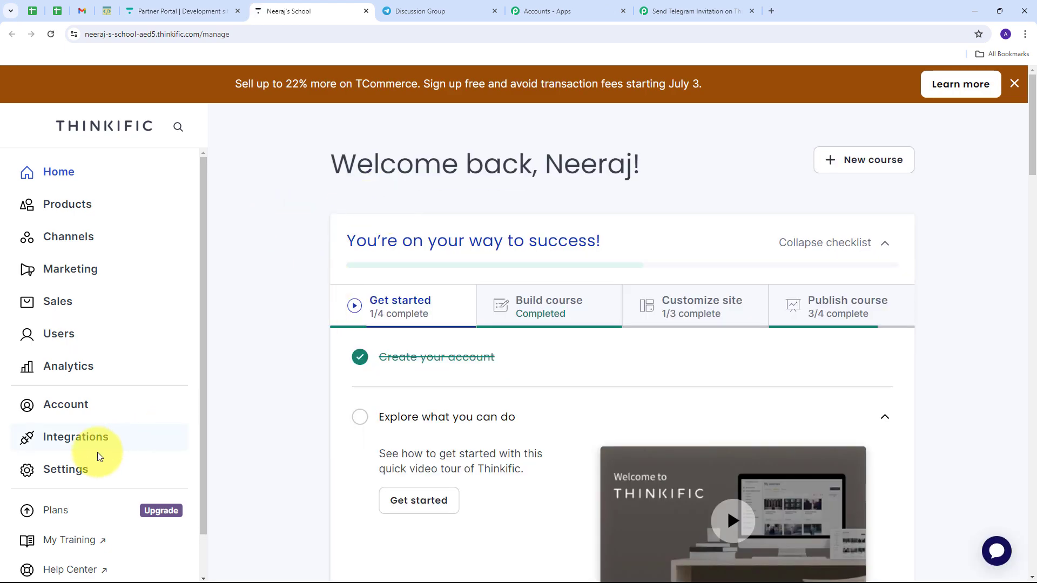
click(76, 471)
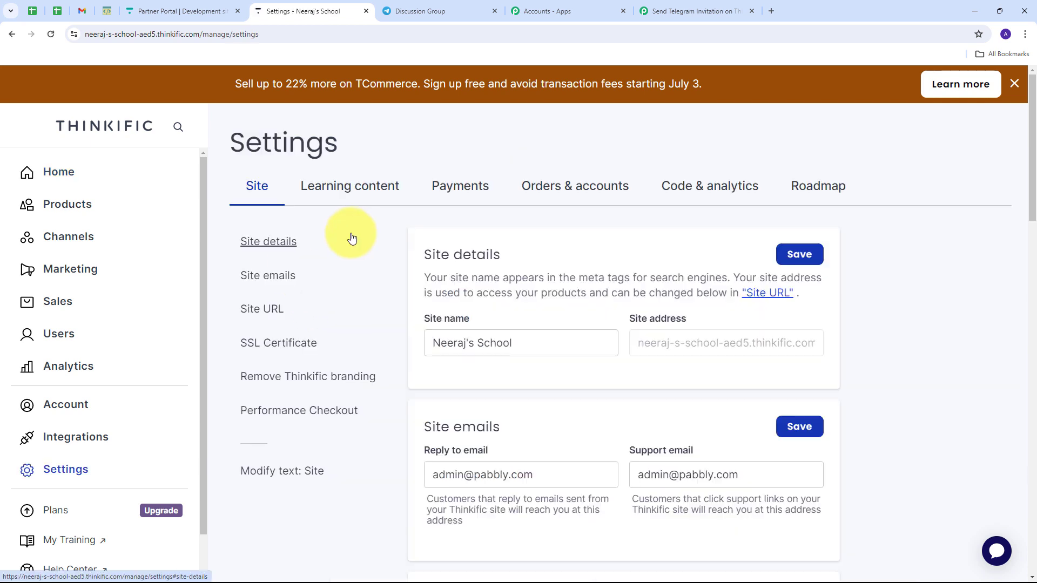
click(706, 187)
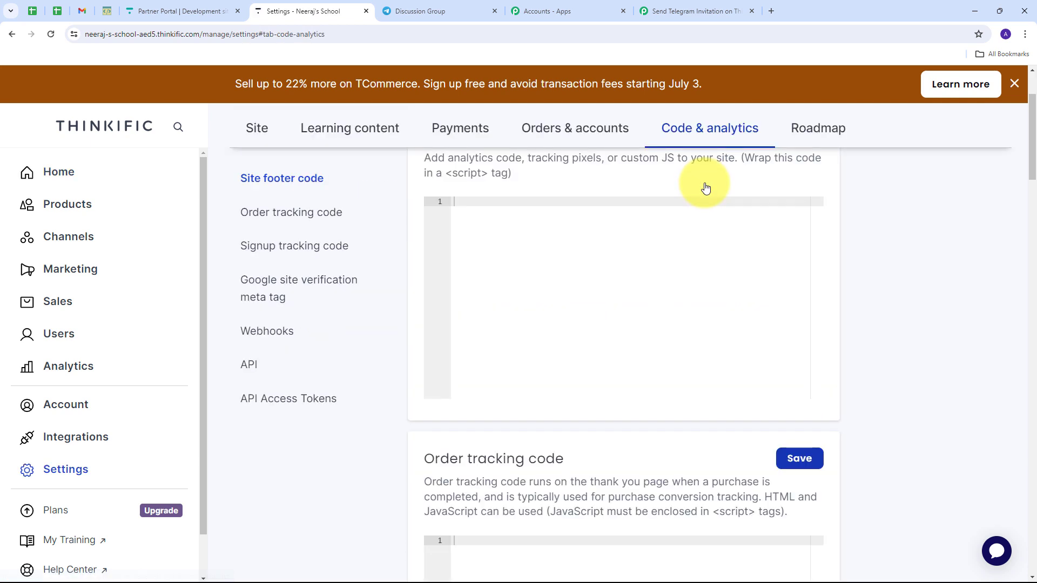
click(274, 336)
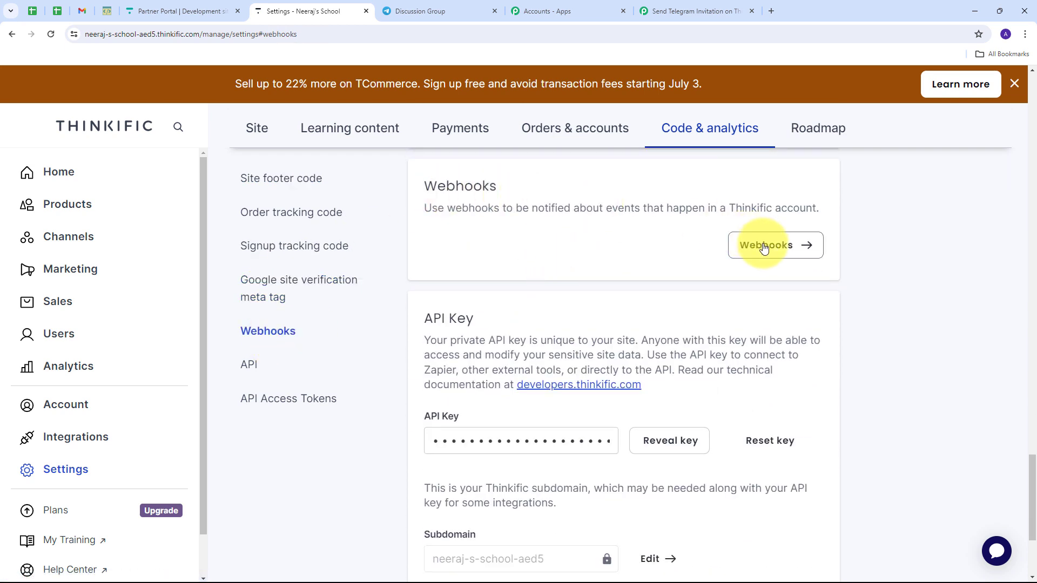
click(764, 247)
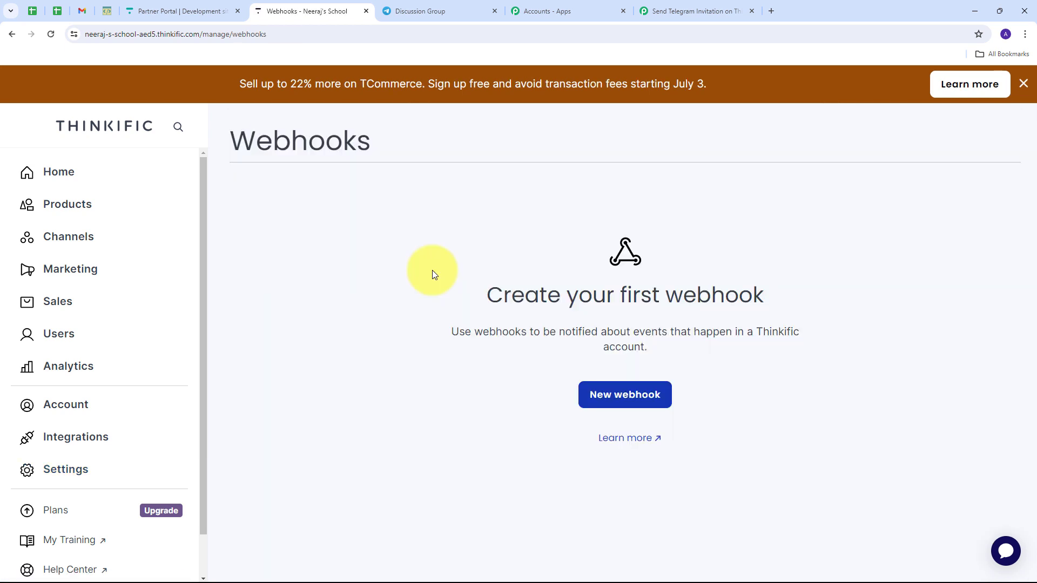
- Save a new webhook targeting the Pabbly URL with model Enrollment and topic enrollment.created
click(616, 400)
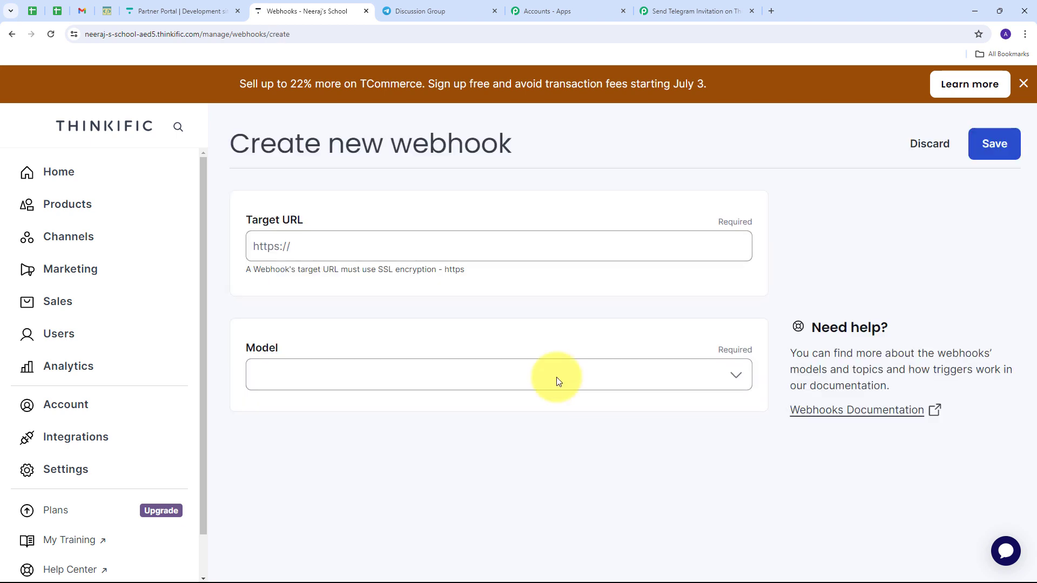
click(304, 248)
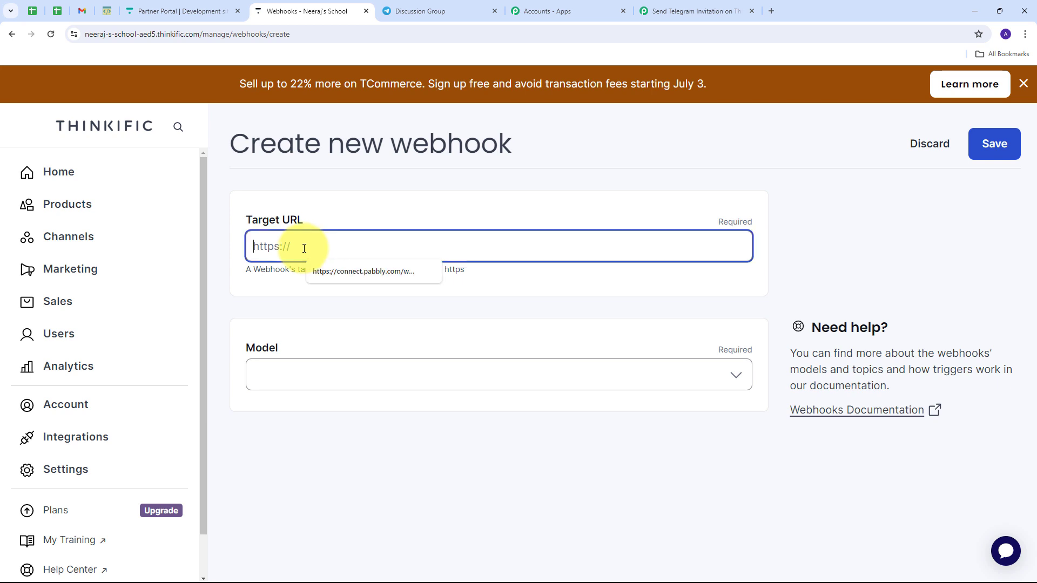
key(ctrl+v)
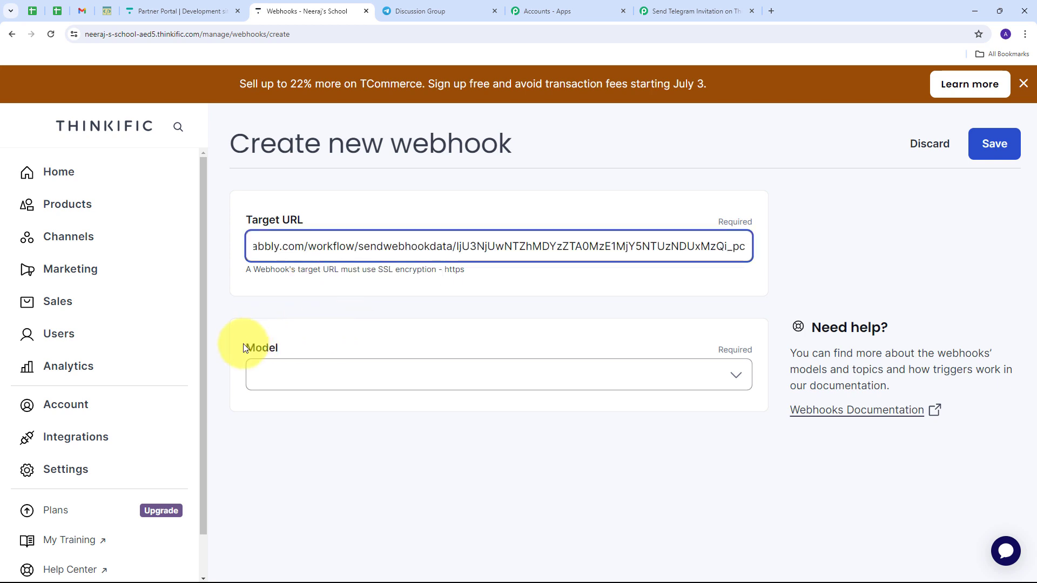
click(734, 377)
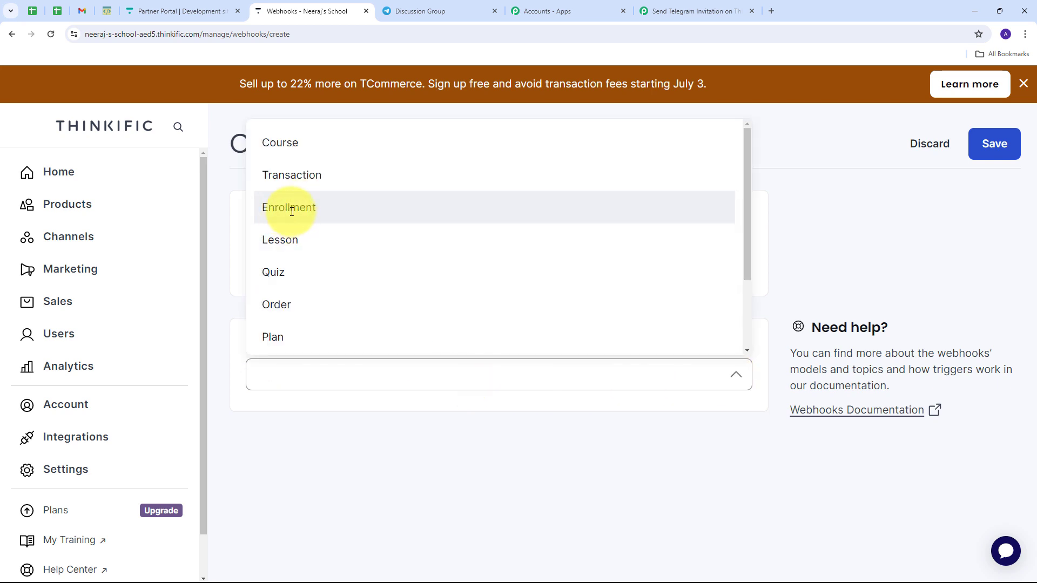
click(291, 210)
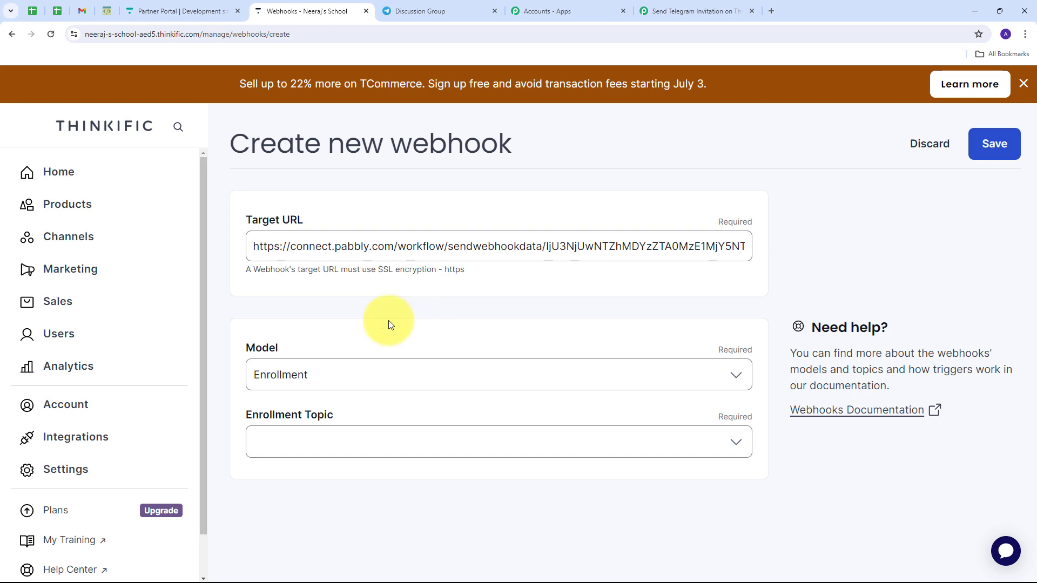
click(731, 446)
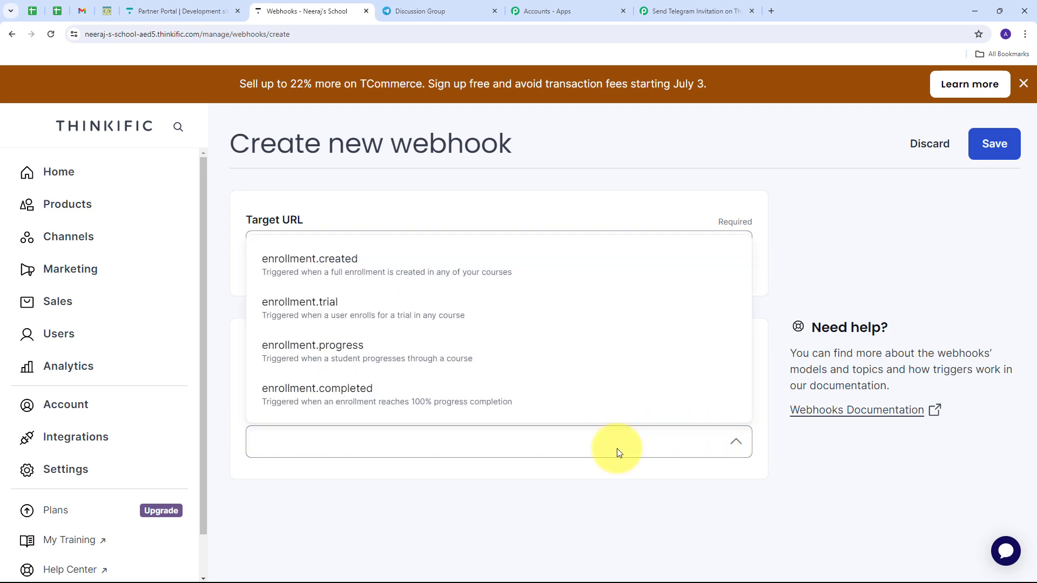
click(338, 265)
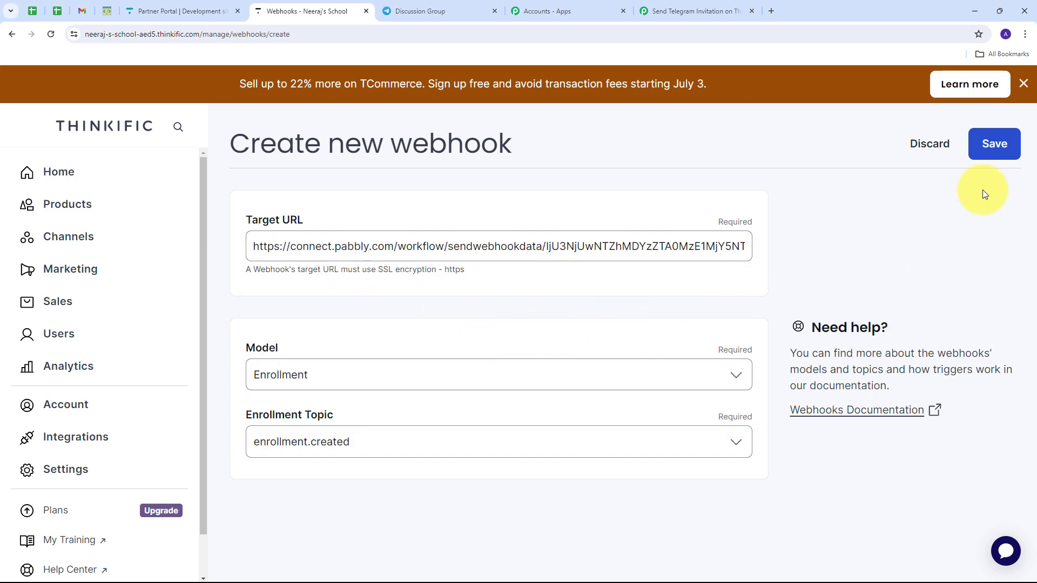
click(995, 144)
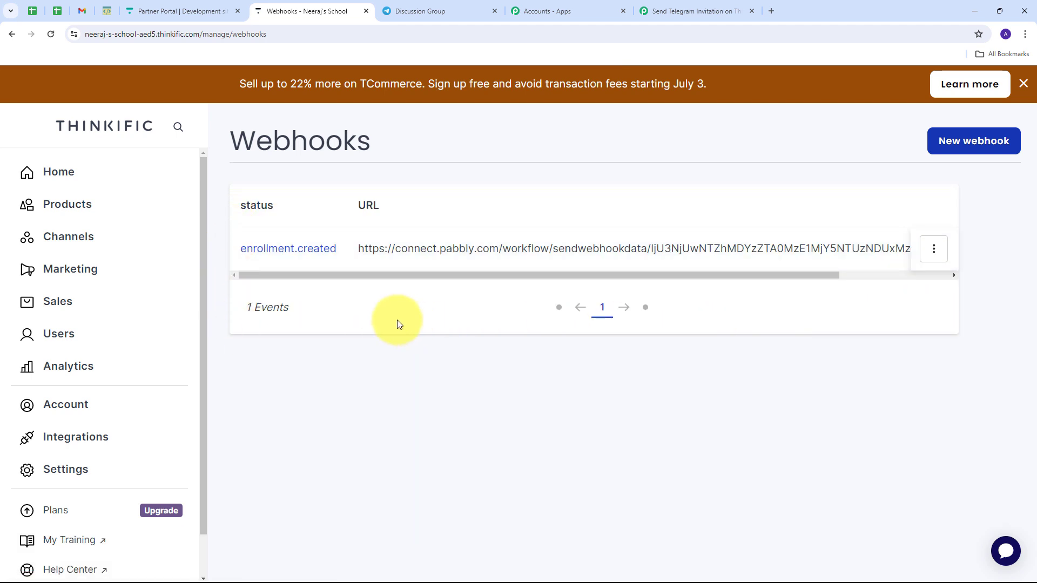
- Check the workflow's waiting Webhook URL section, then switch to the private school-site window
click(673, 11)
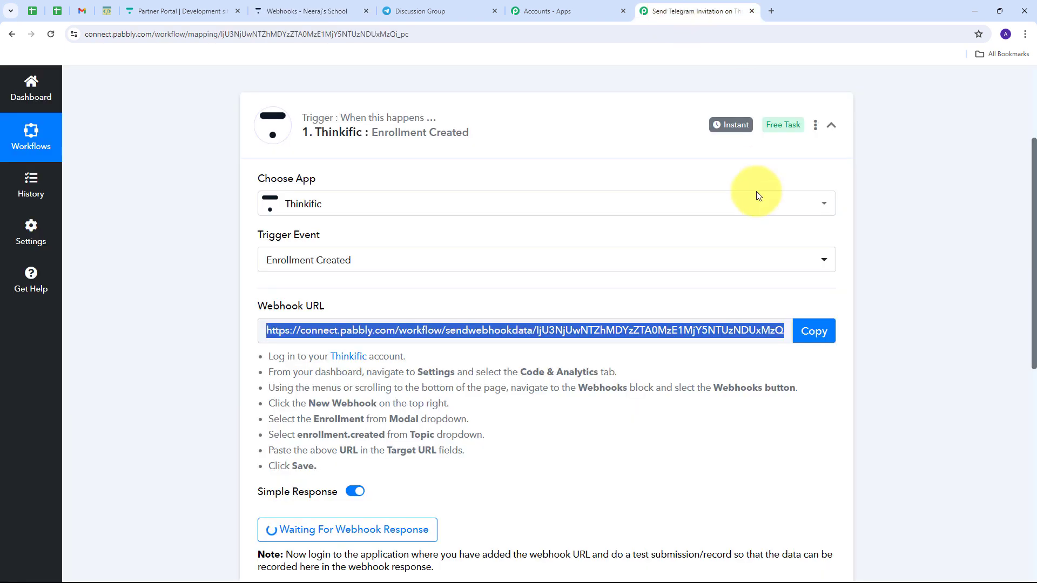
scroll(544, 200, down, 4)
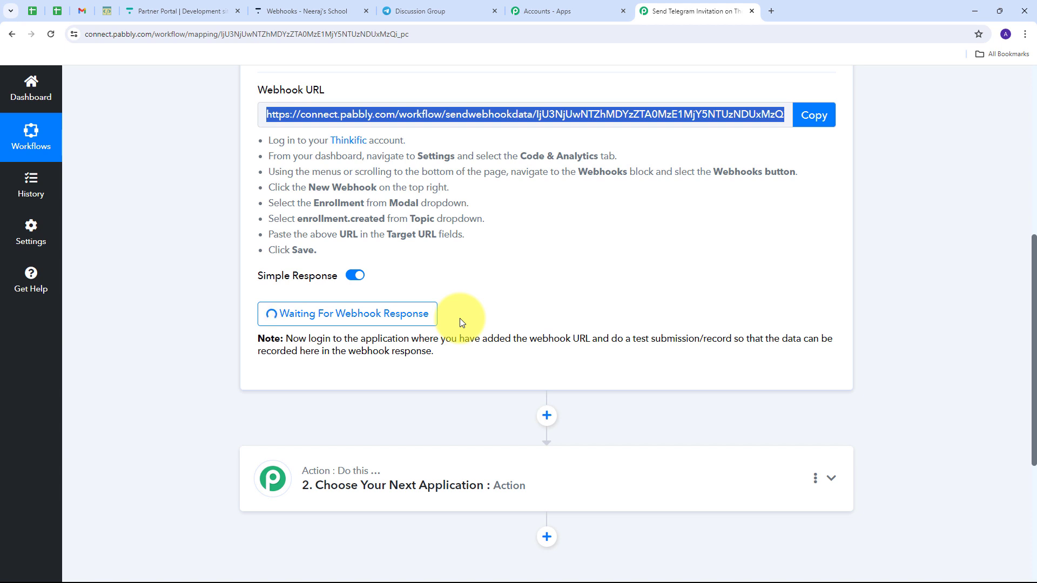
key(alt+Tab)
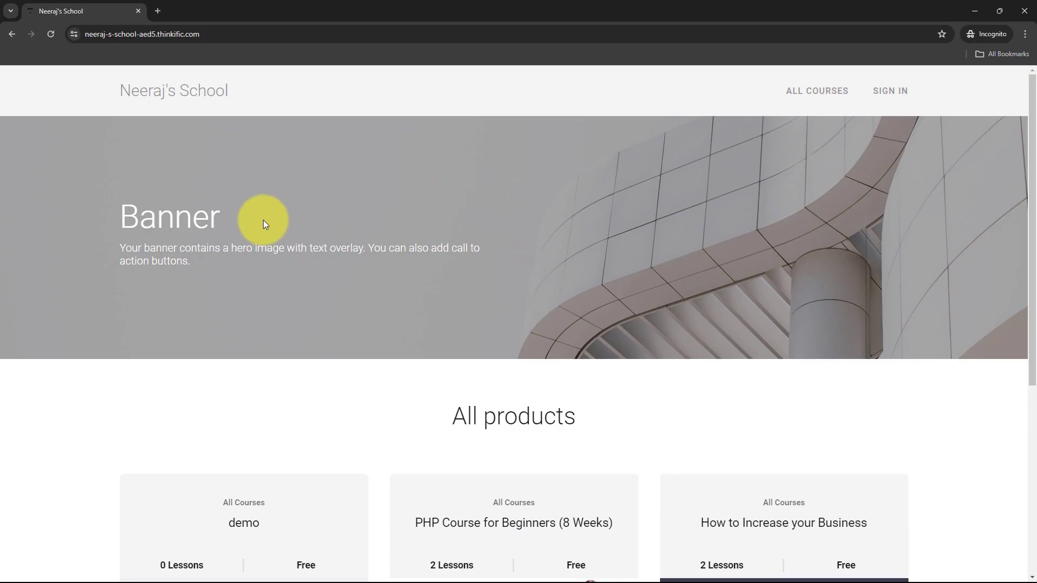
- Open the PHP Course for Beginners (8 Weeks) page and choose Enroll for free
scroll(345, 213, down, 5)
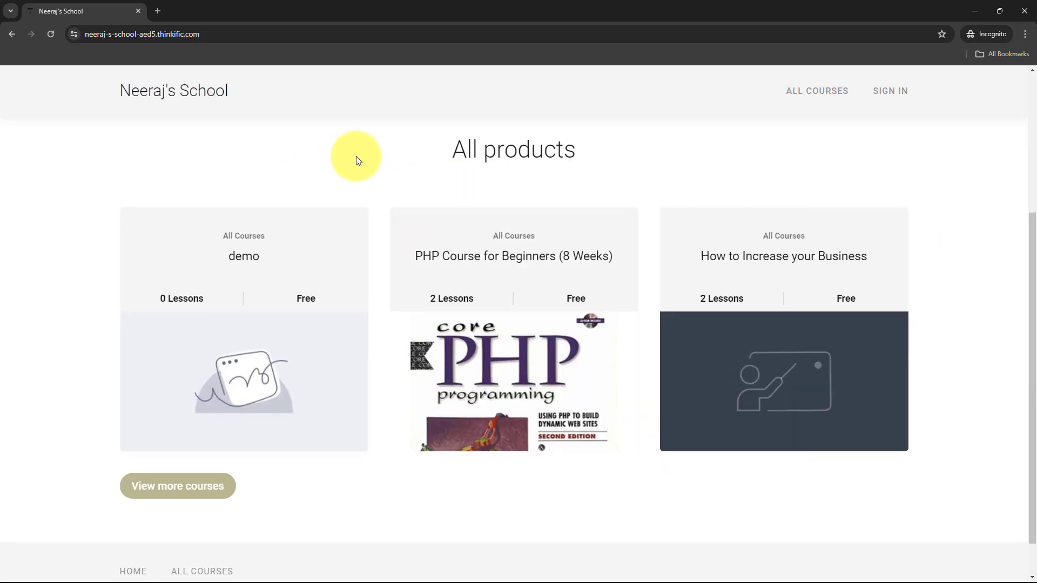
scroll(356, 158, up, 1)
scroll(356, 160, down, 1)
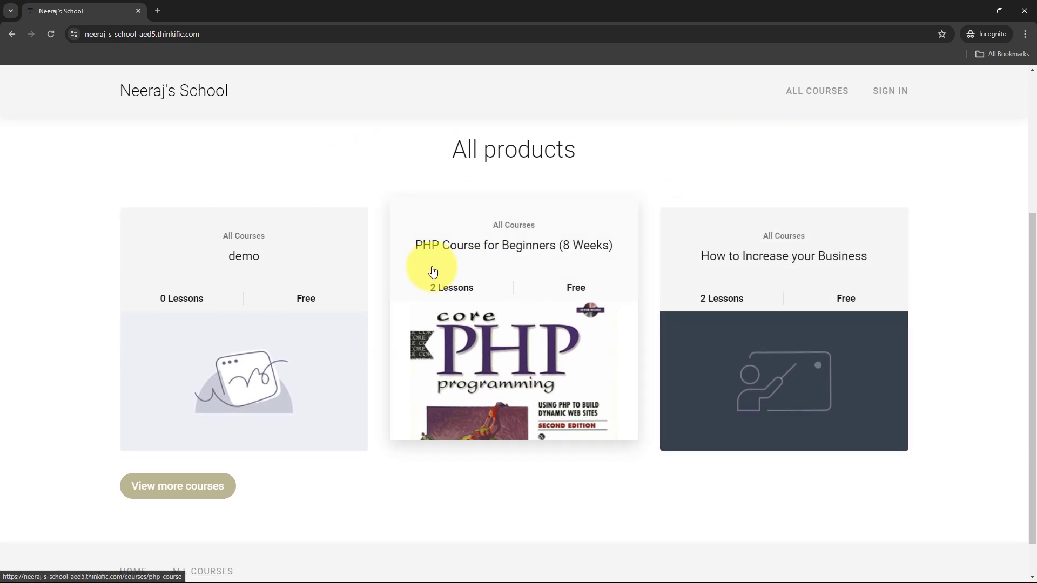
click(518, 257)
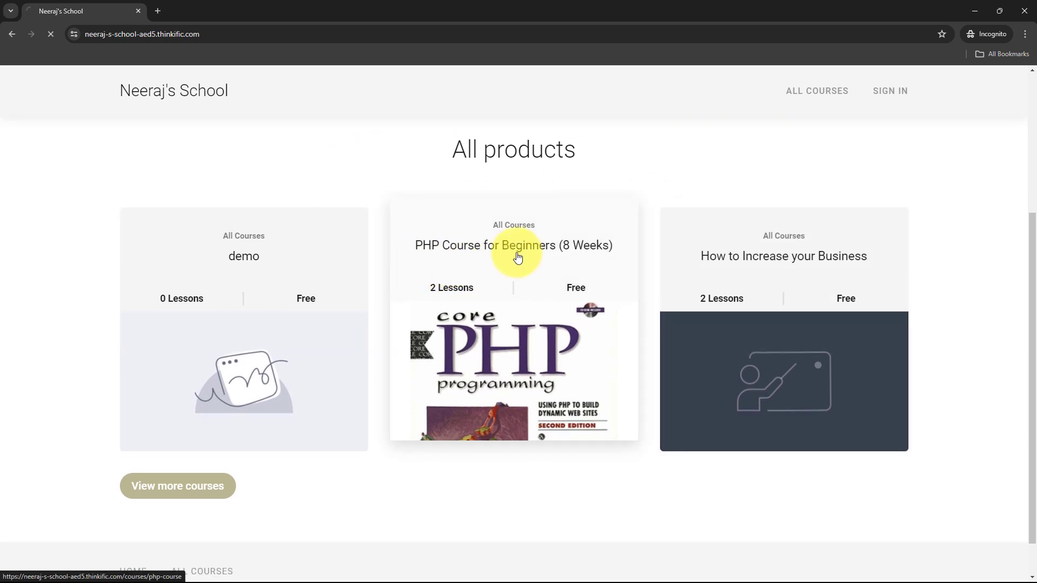
scroll(486, 243, down, 3)
scroll(470, 230, down, 2)
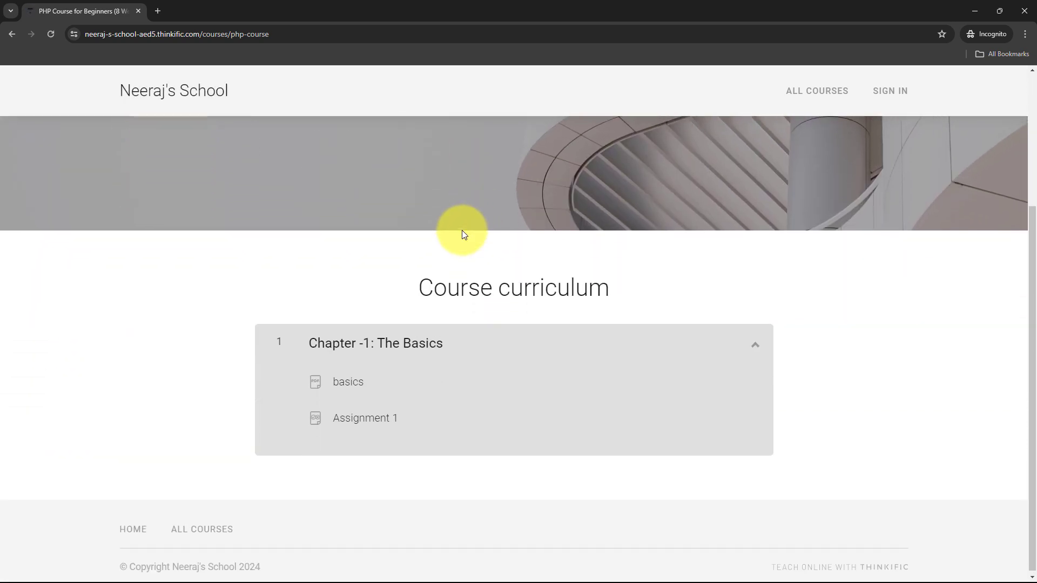
scroll(462, 230, up, 5)
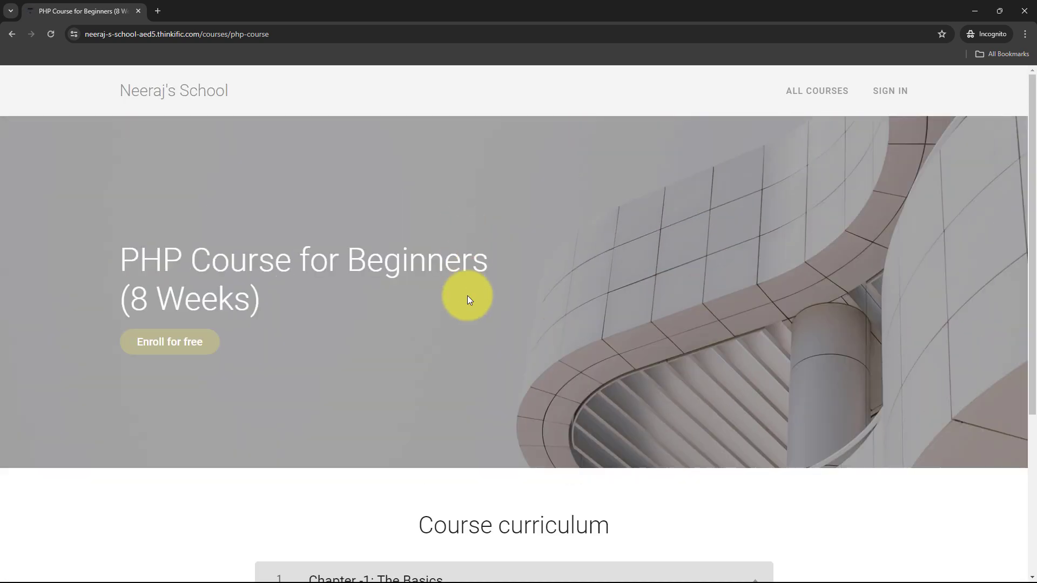
click(170, 351)
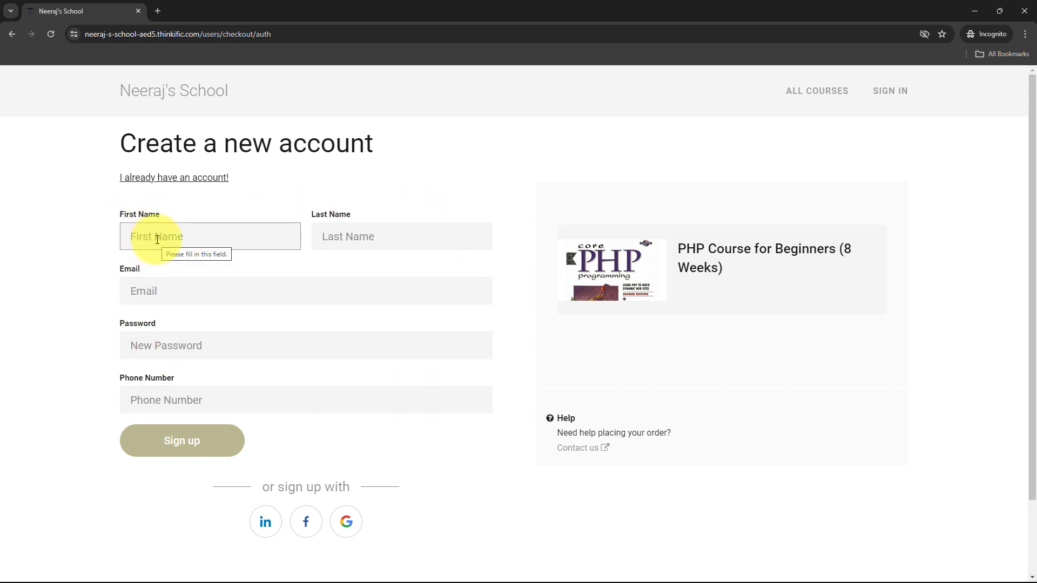
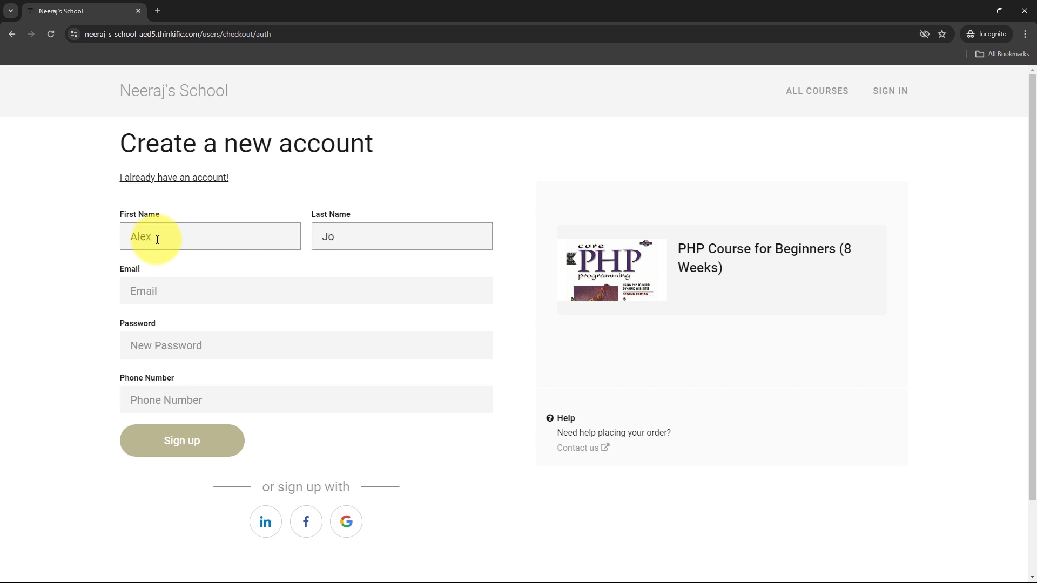
- Enter the test student's name, e-mail, password and phone number, then sign up
key(Tab)
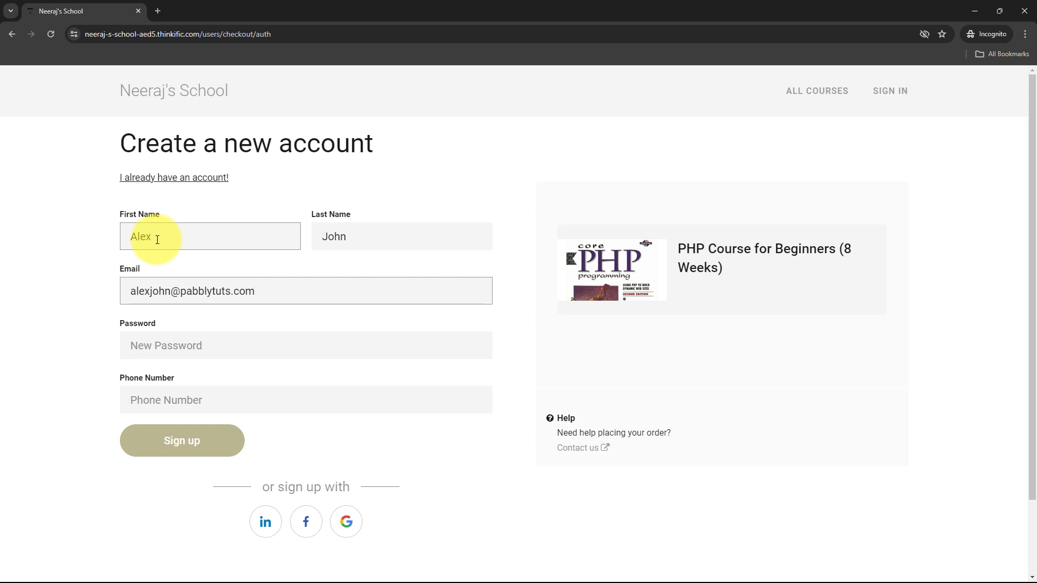
key(Tab)
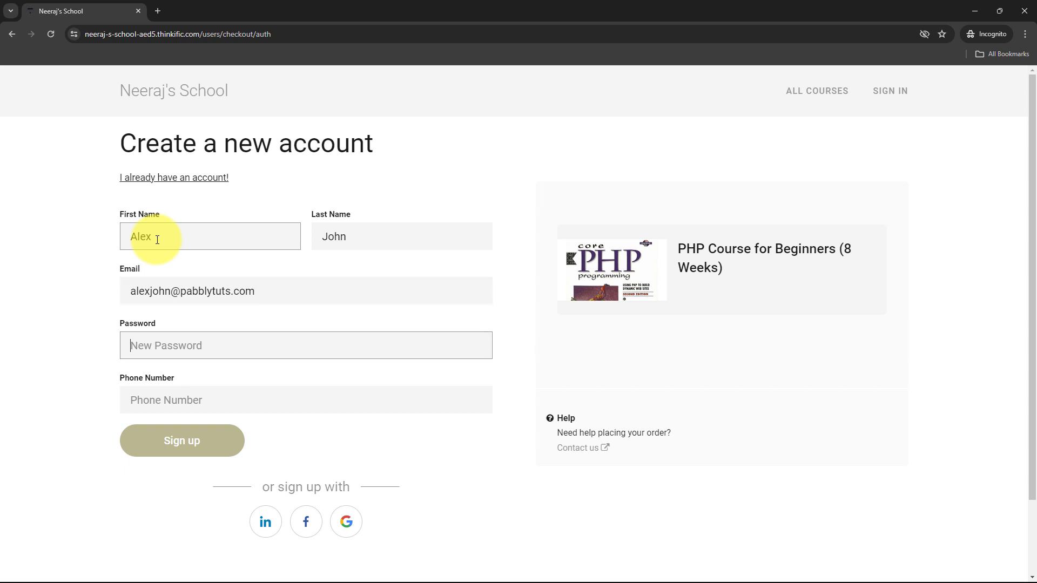
text(********)
key(Tab)
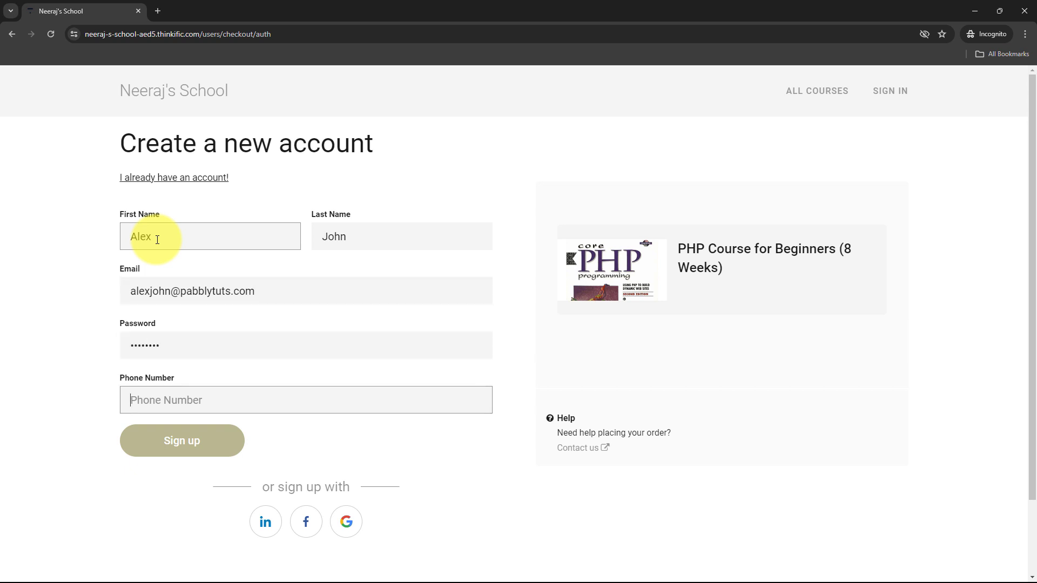
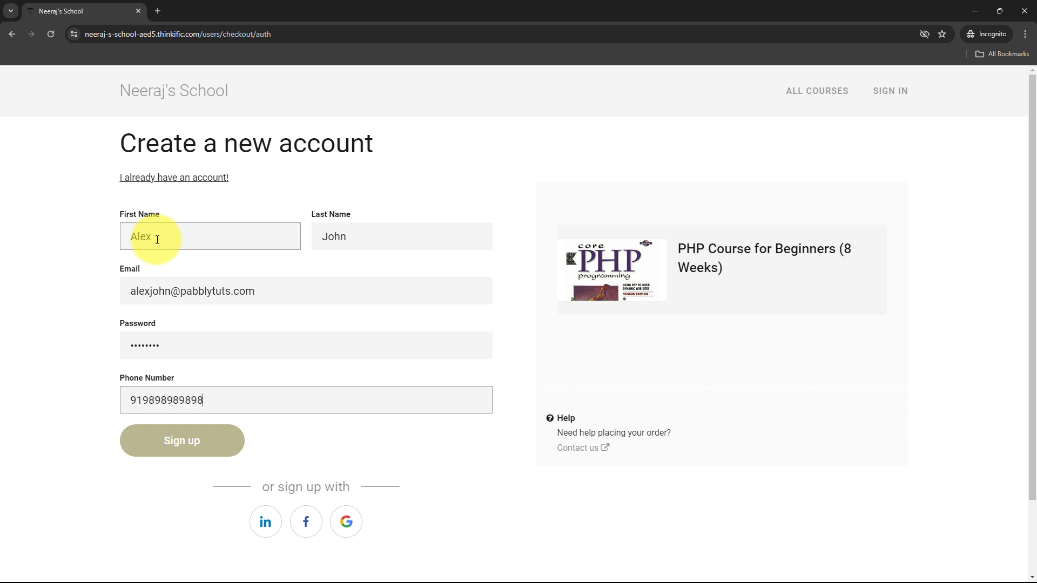
click(184, 458)
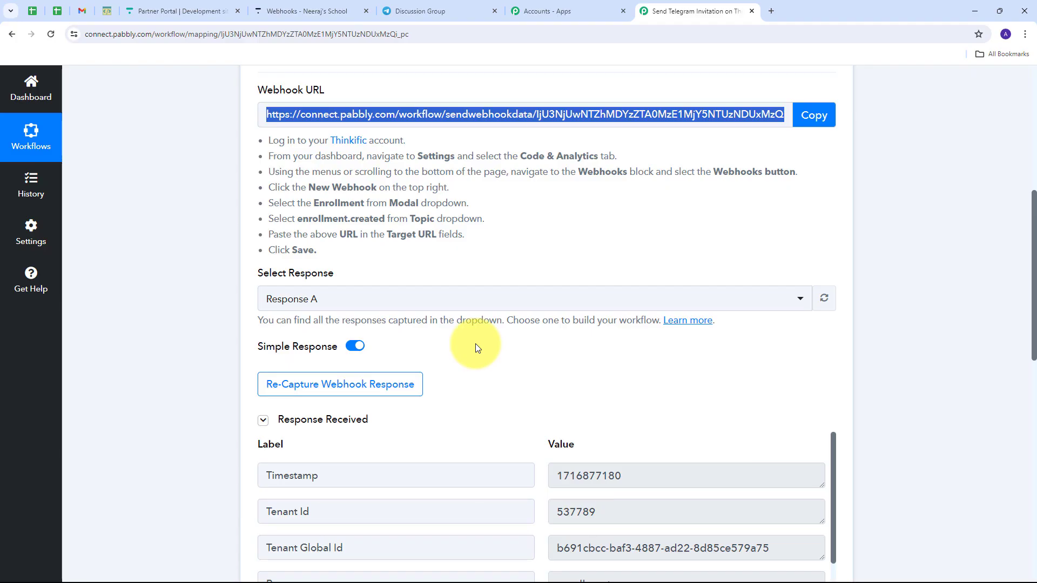
scroll(908, 298, down, 6)
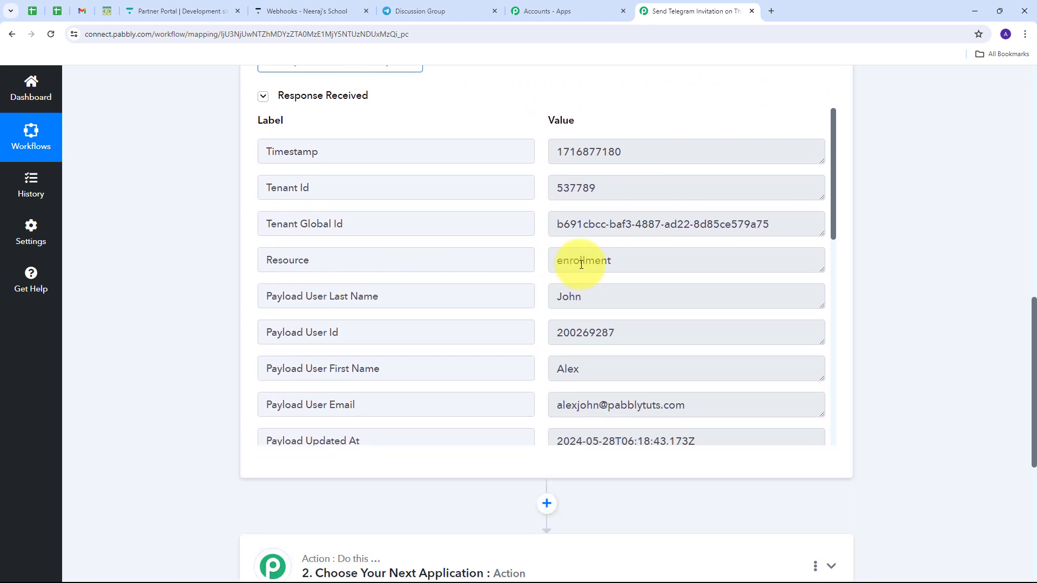
drag(621, 260, 354, 282)
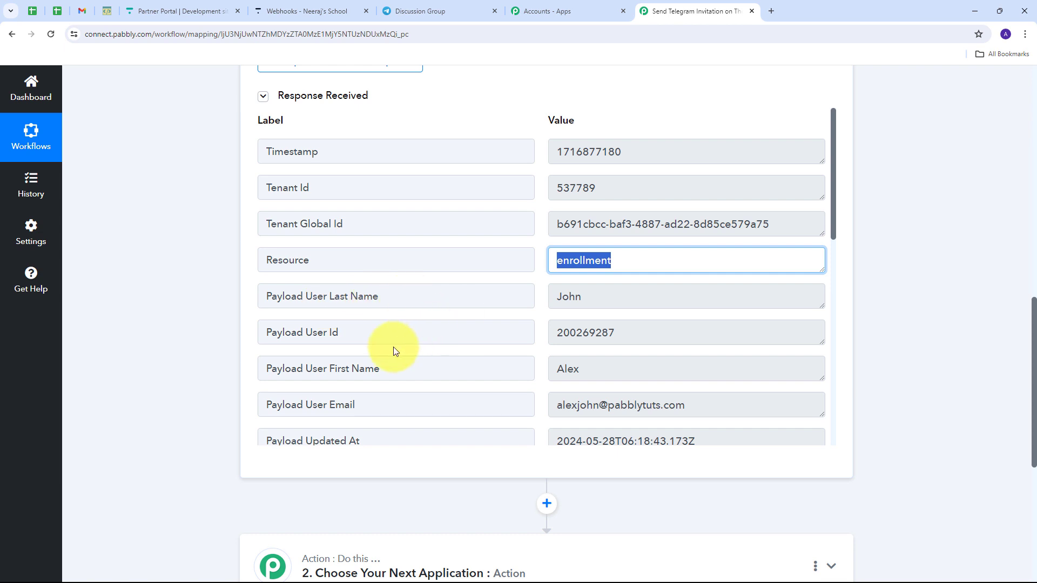
click(602, 371)
drag(602, 371, 523, 375)
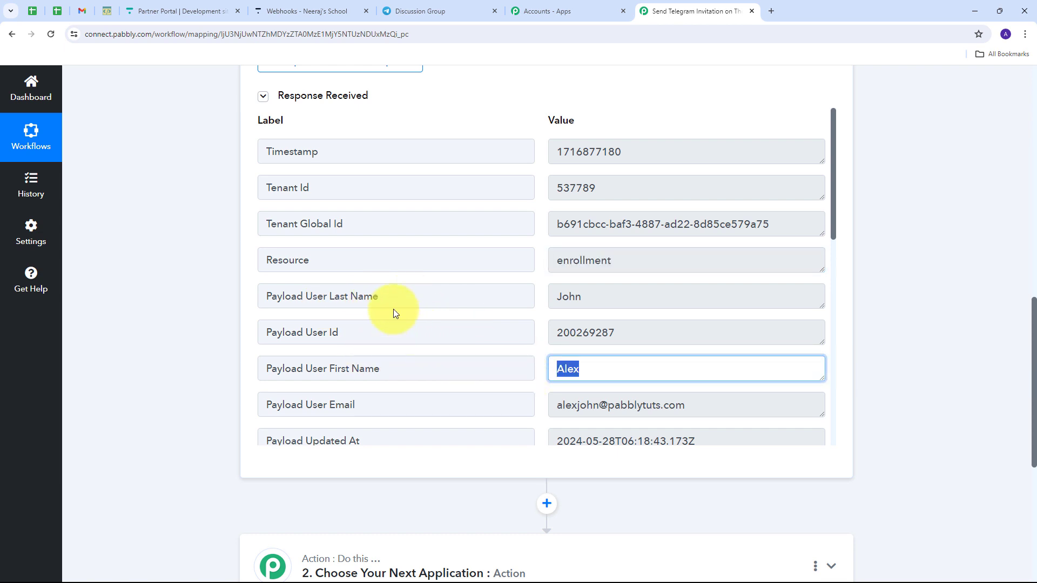
click(582, 294)
drag(583, 294, 493, 299)
scroll(363, 348, down, 1)
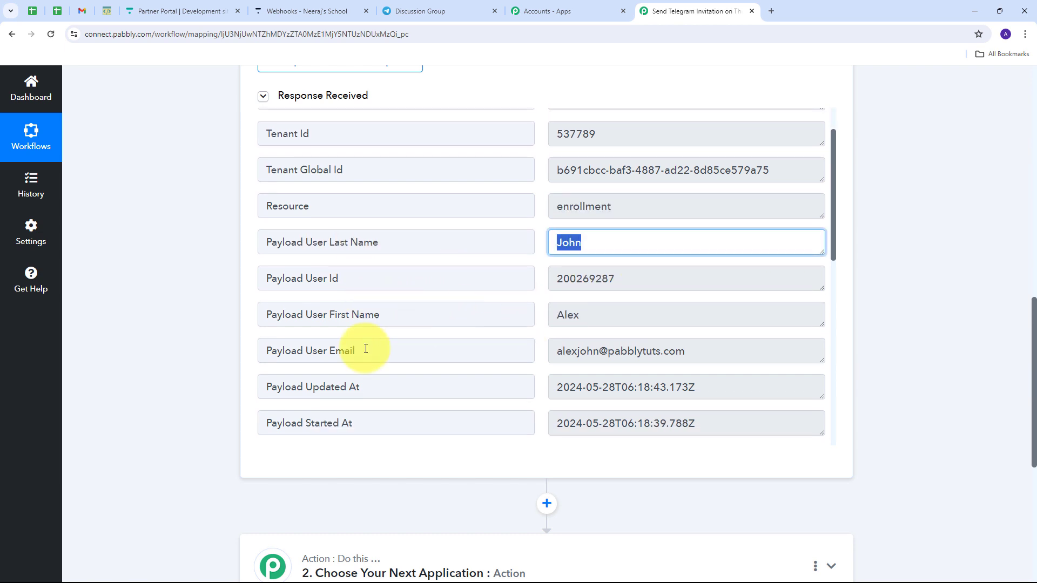
click(619, 357)
drag(558, 352, 727, 357)
scroll(598, 318, down, 7)
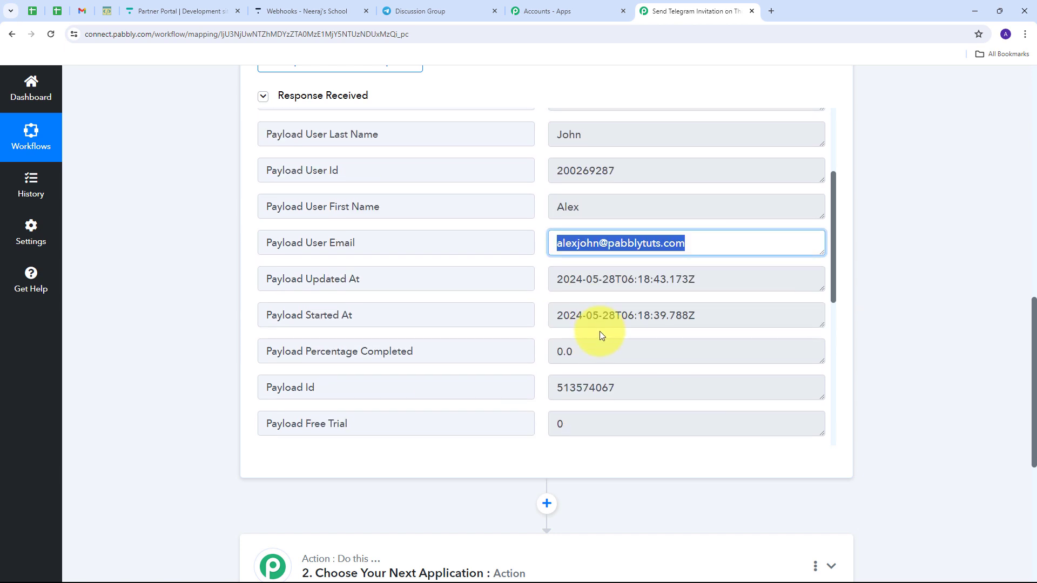
drag(786, 302, 542, 308)
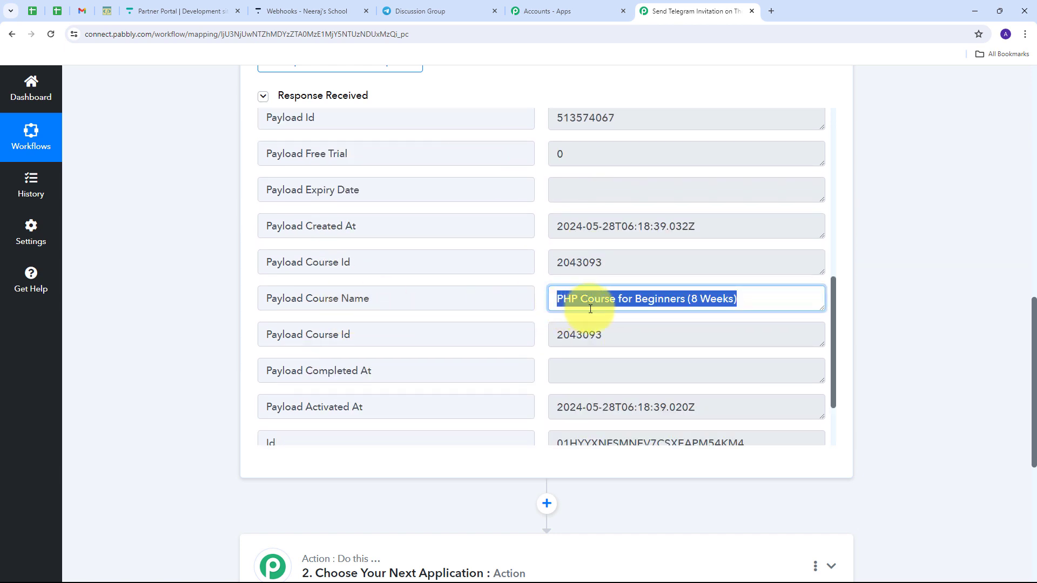
scroll(729, 315, down, 3)
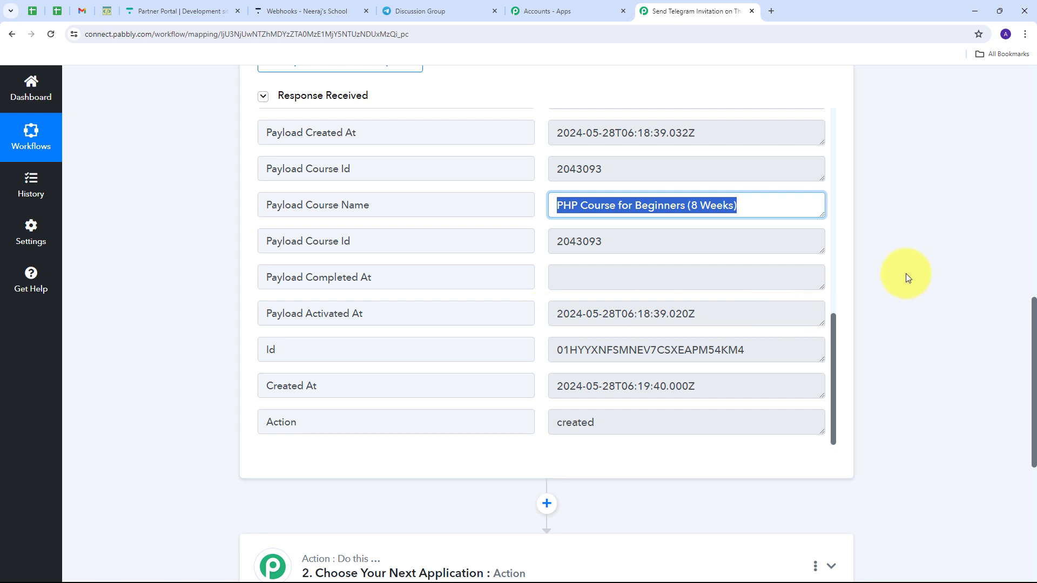
scroll(907, 272, down, 4)
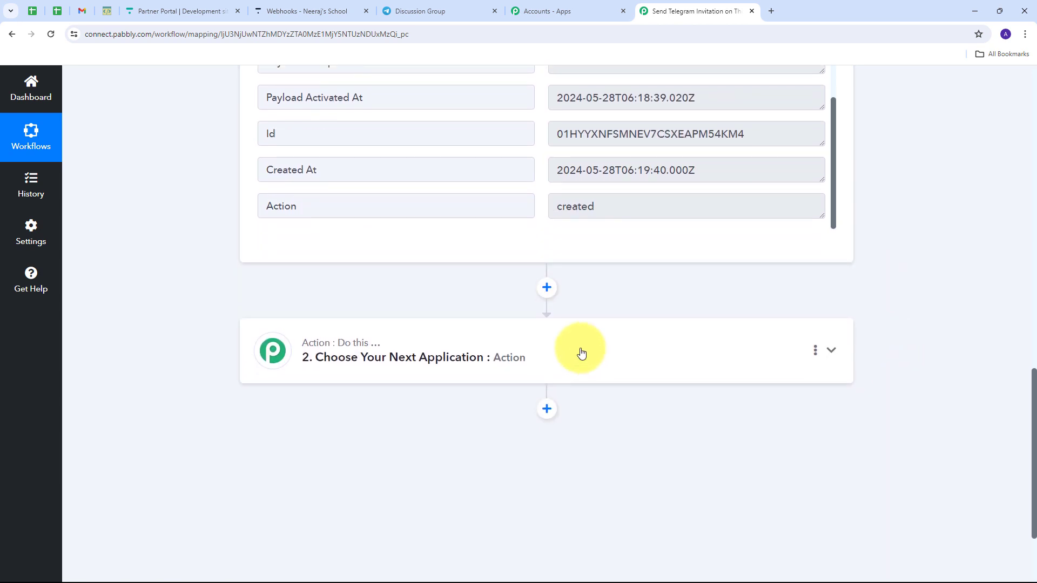
- Set step 2 to Telegram Bot's Create Chat Invite Link action and begin connecting an account
click(832, 355)
click(346, 305)
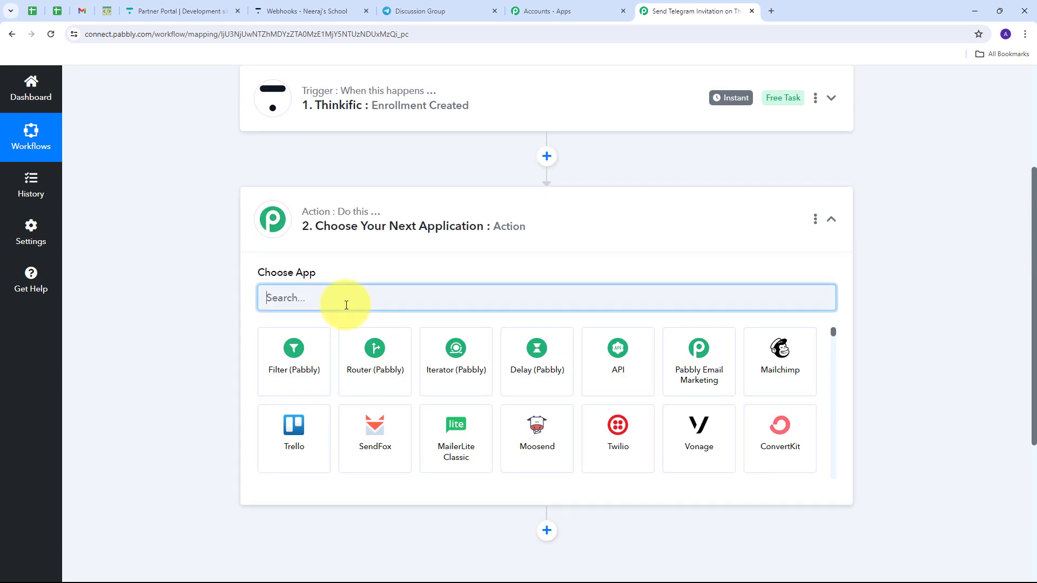
text(T)
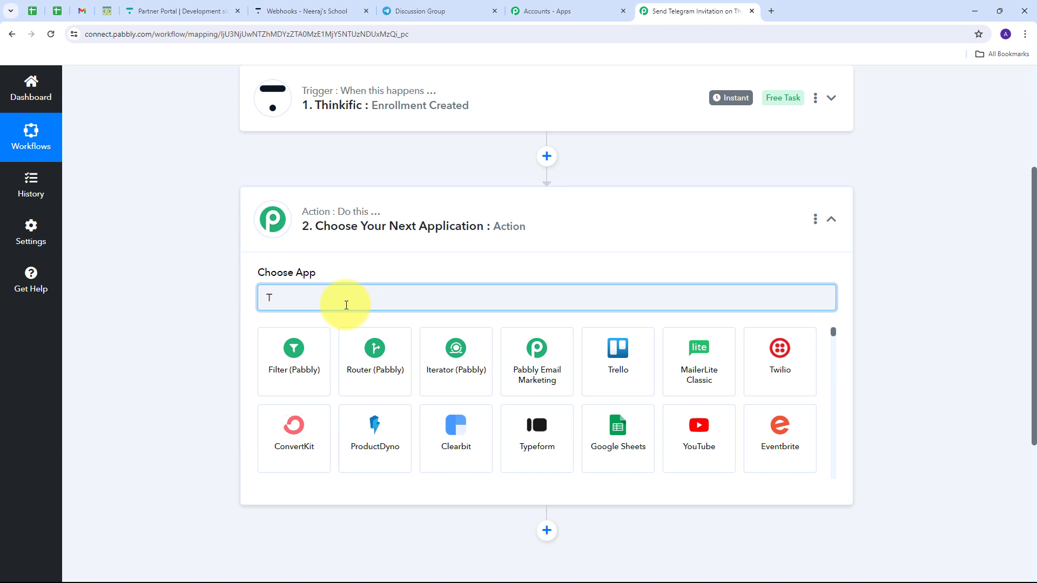
text(elegram)
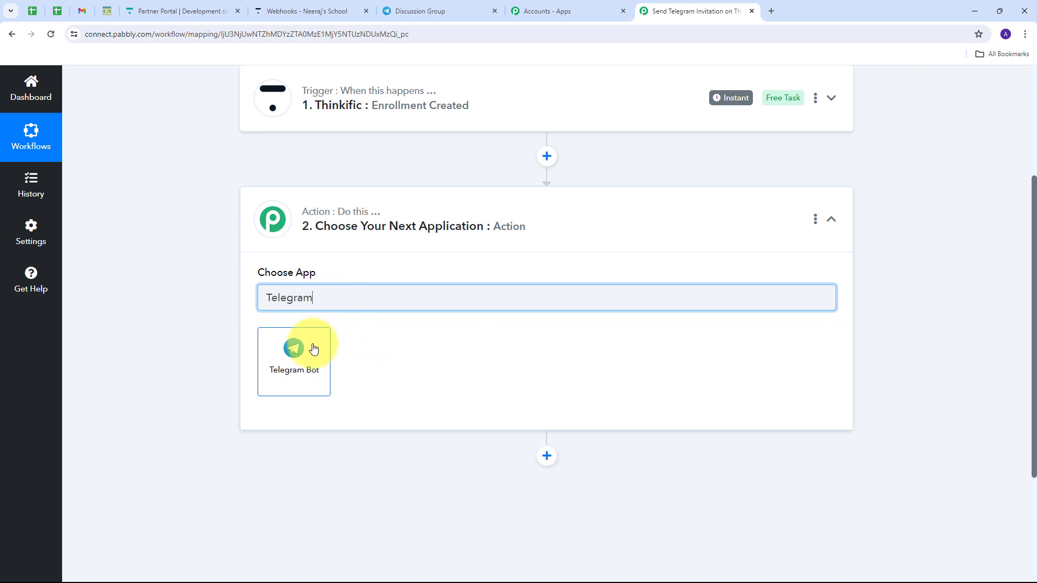
click(300, 357)
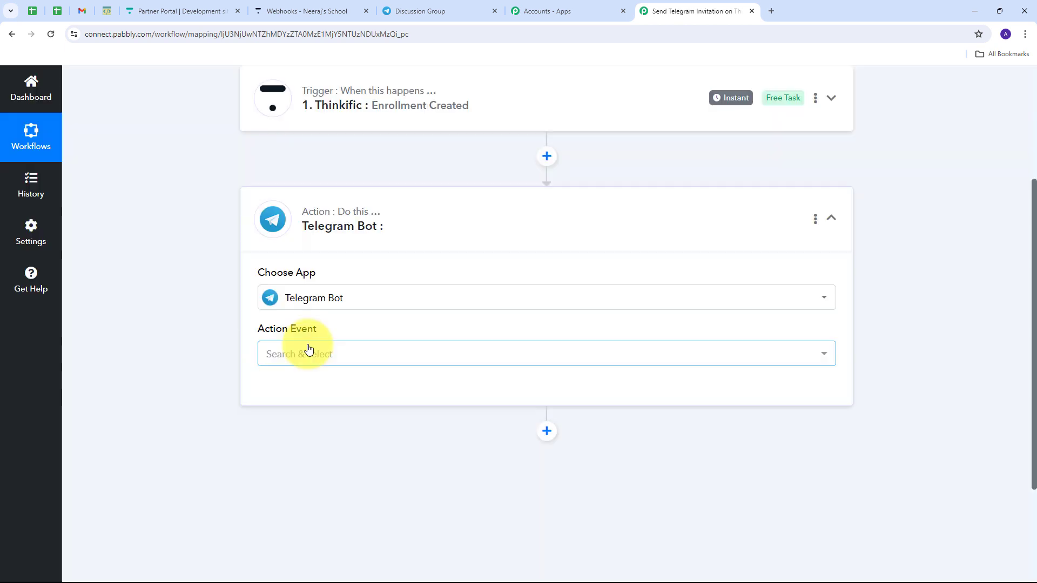
click(689, 358)
scroll(348, 179, down, 5)
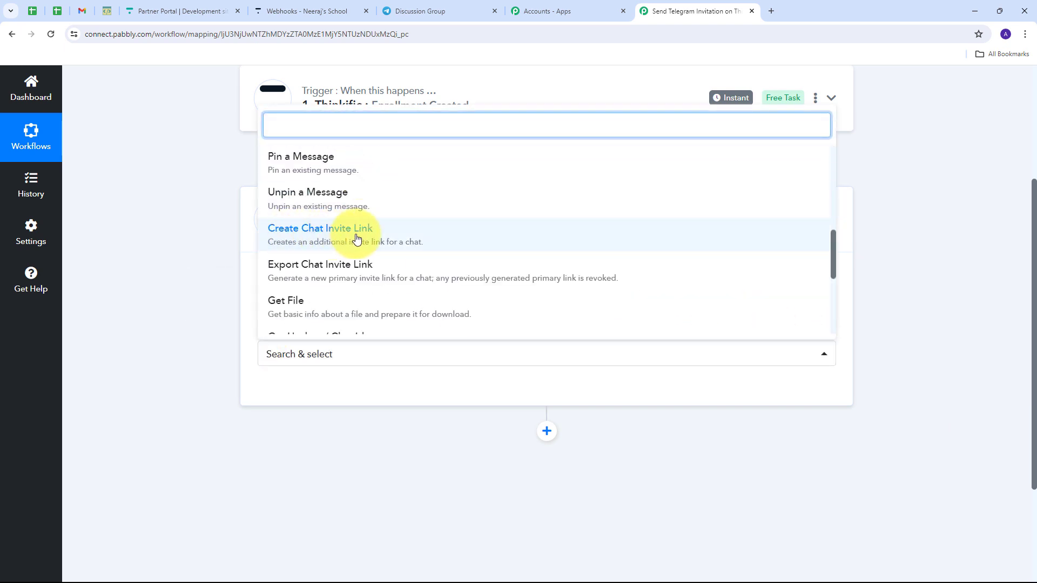
click(339, 240)
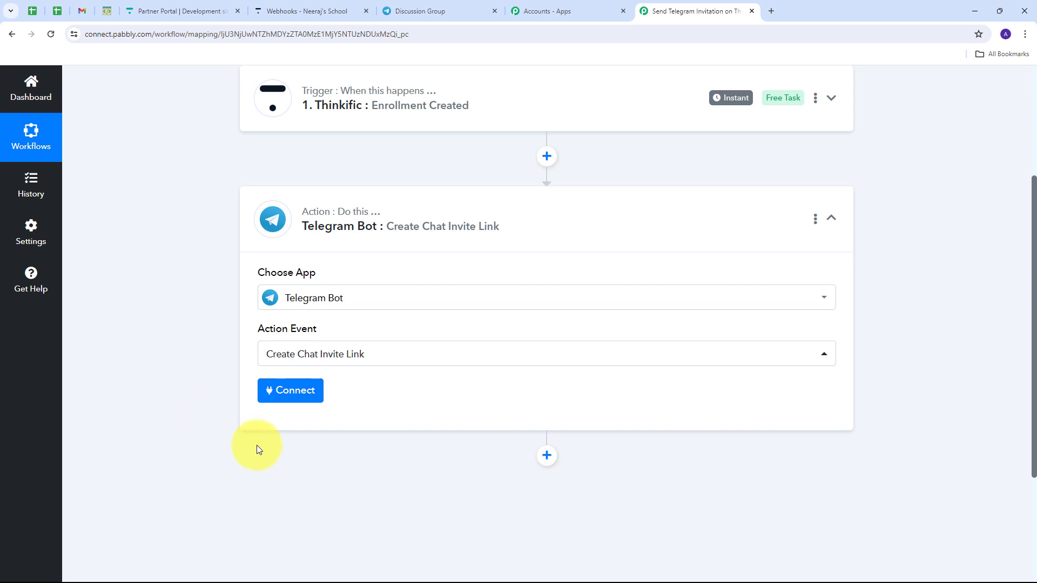
click(293, 397)
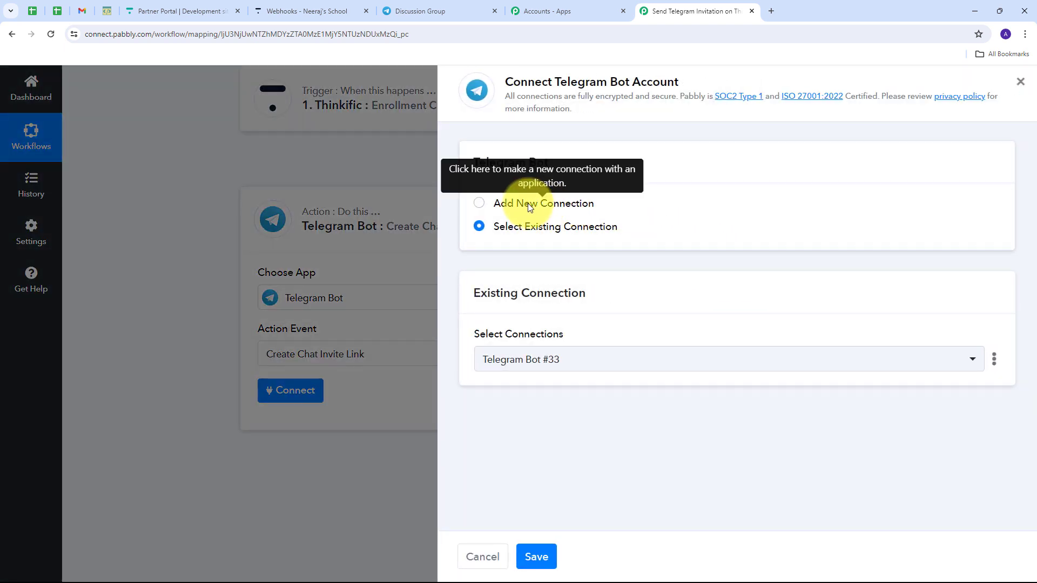
- Choose Add New Connection for the Telegram Bot account, then switch to Telegram Web
click(527, 204)
scroll(615, 331, down, 1)
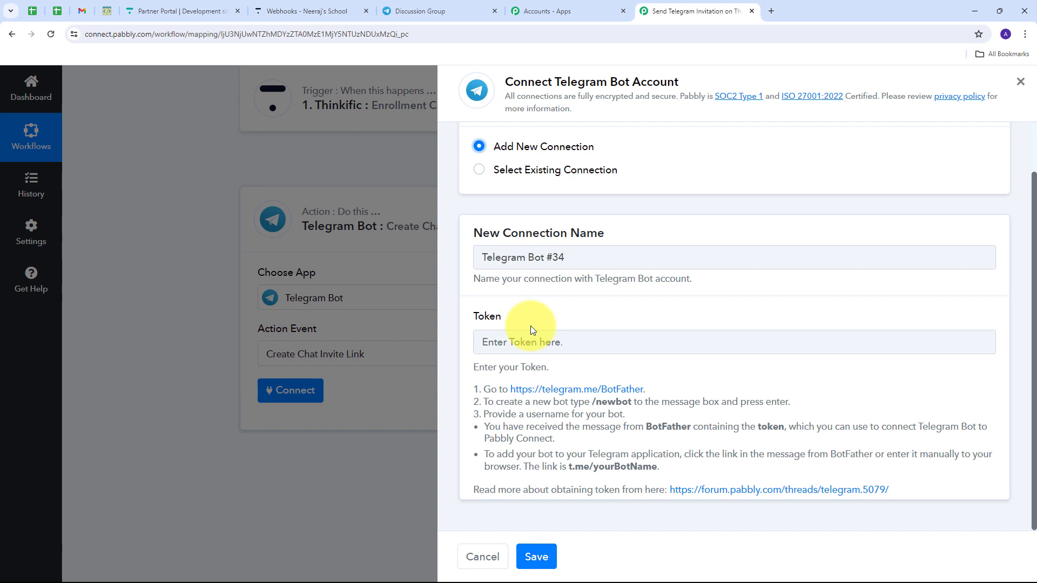
click(419, 11)
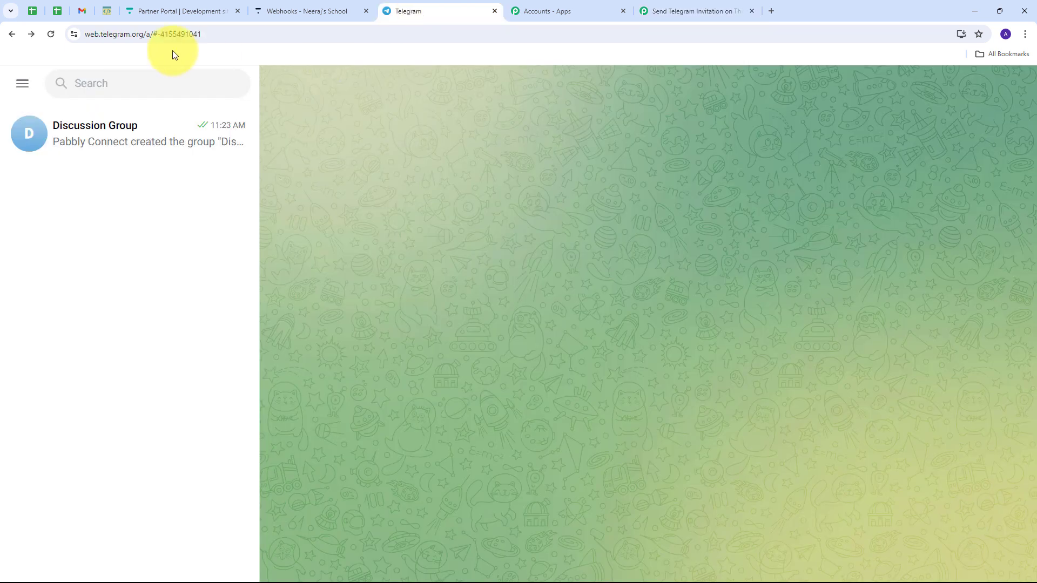
- Open the BotFather chat, start it, and send /newbot to create a bot
click(142, 79)
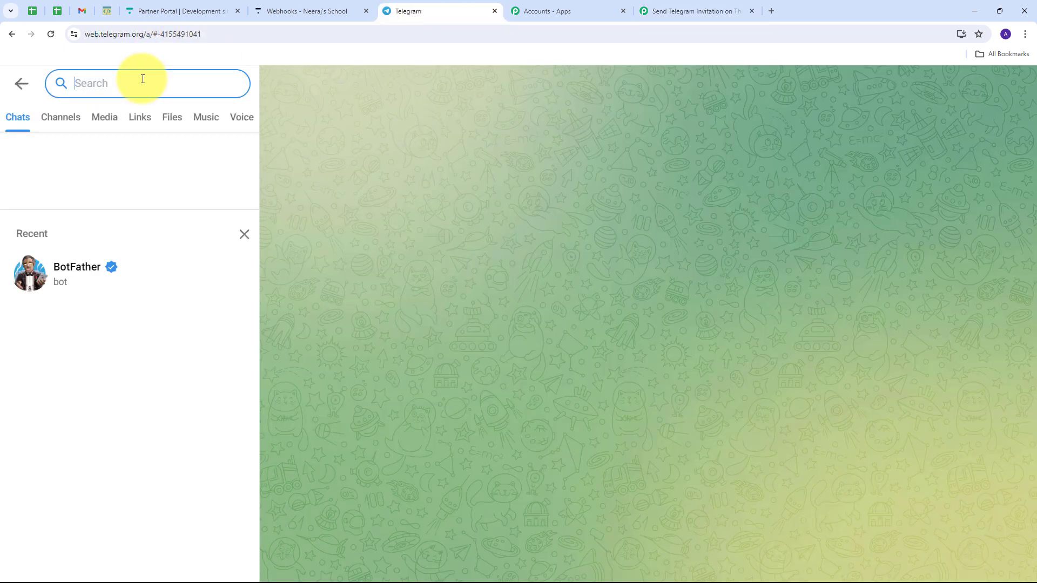
click(90, 277)
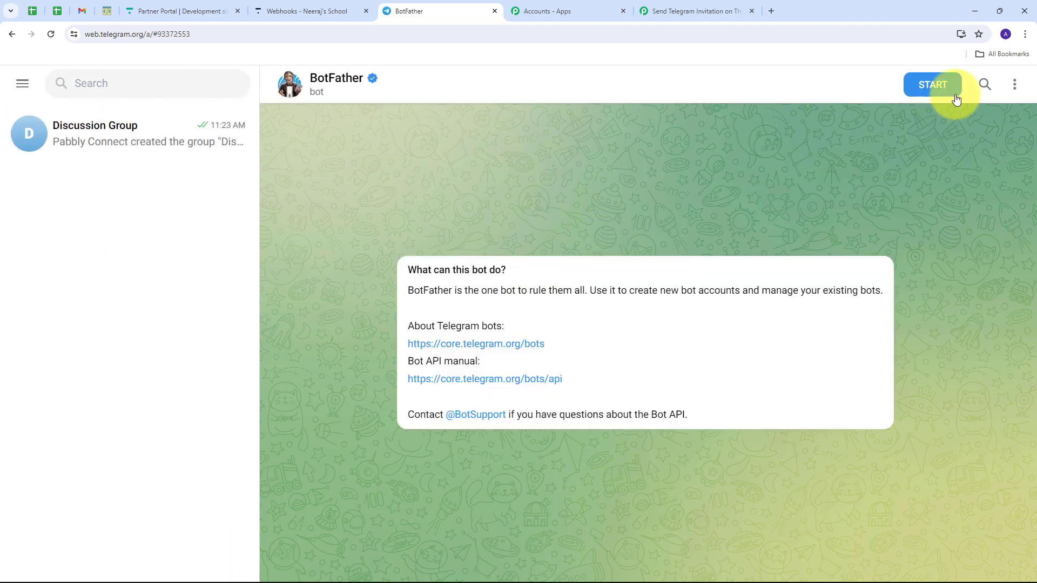
click(937, 85)
scroll(619, 295, up, 5)
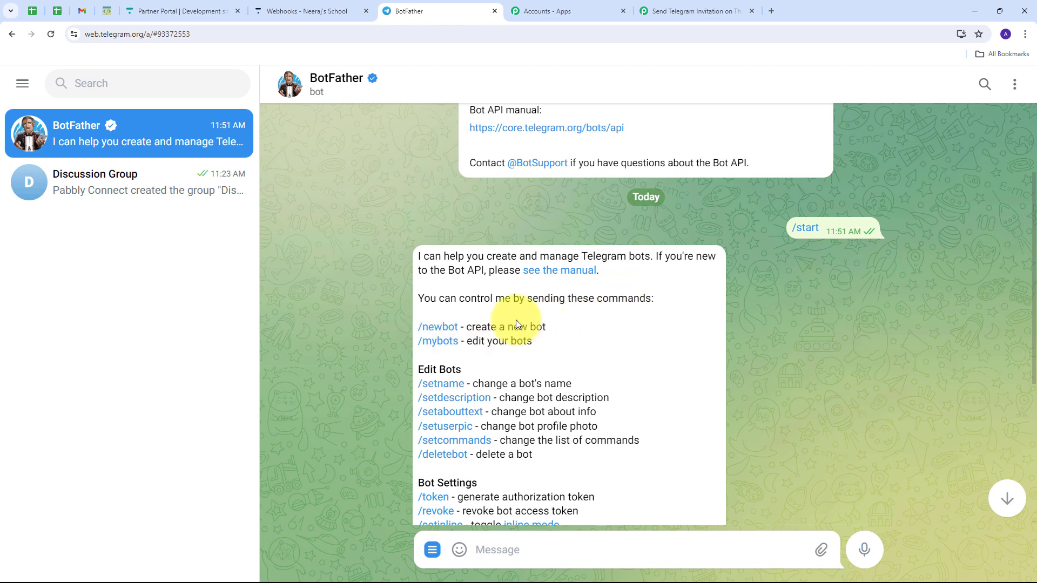
click(436, 328)
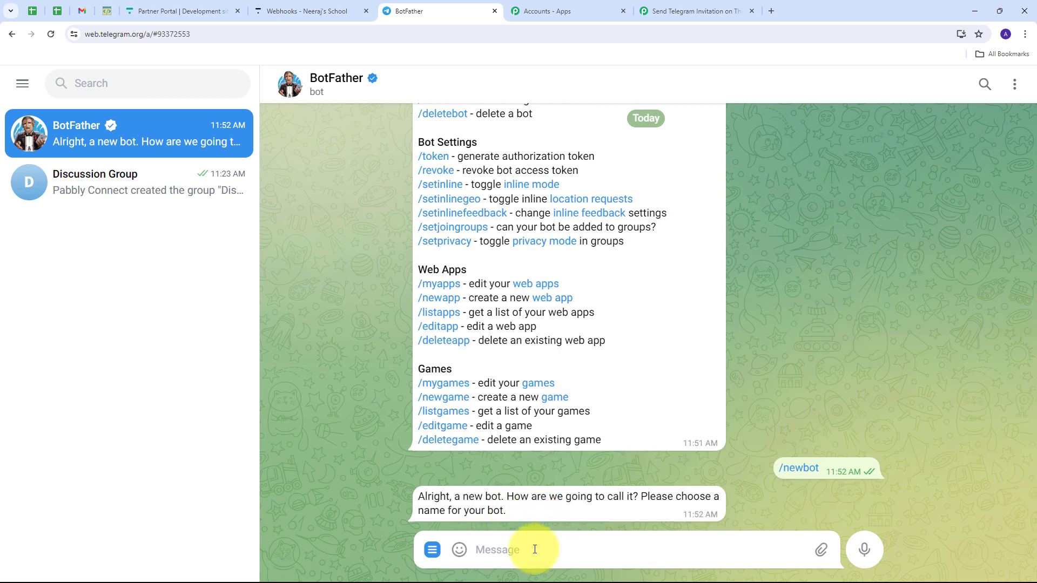
- Name the new bot ThinkificInvites with username ThinkificInvites_bot
text(ThinkificInvites)
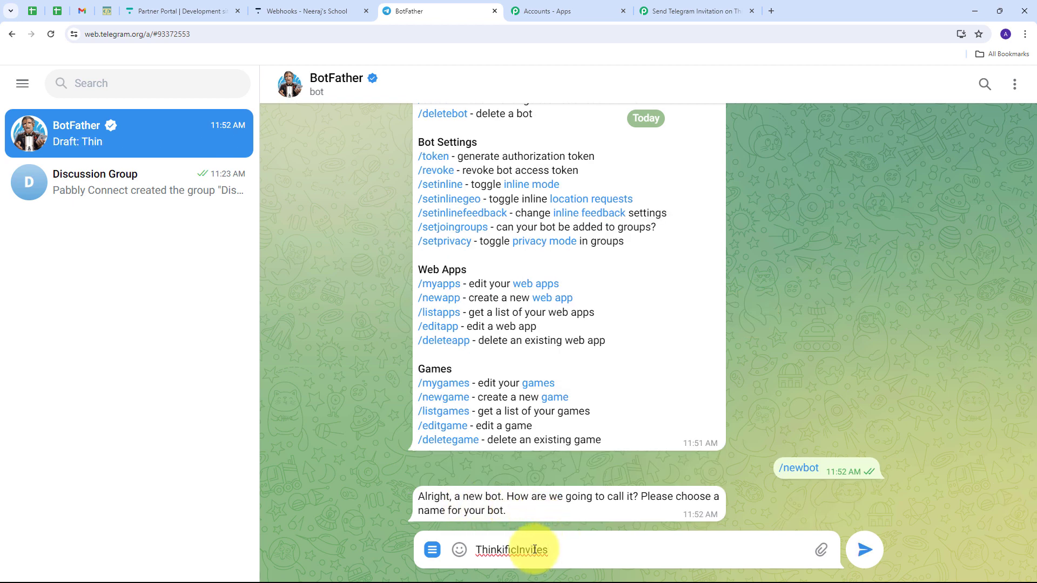
key(Return)
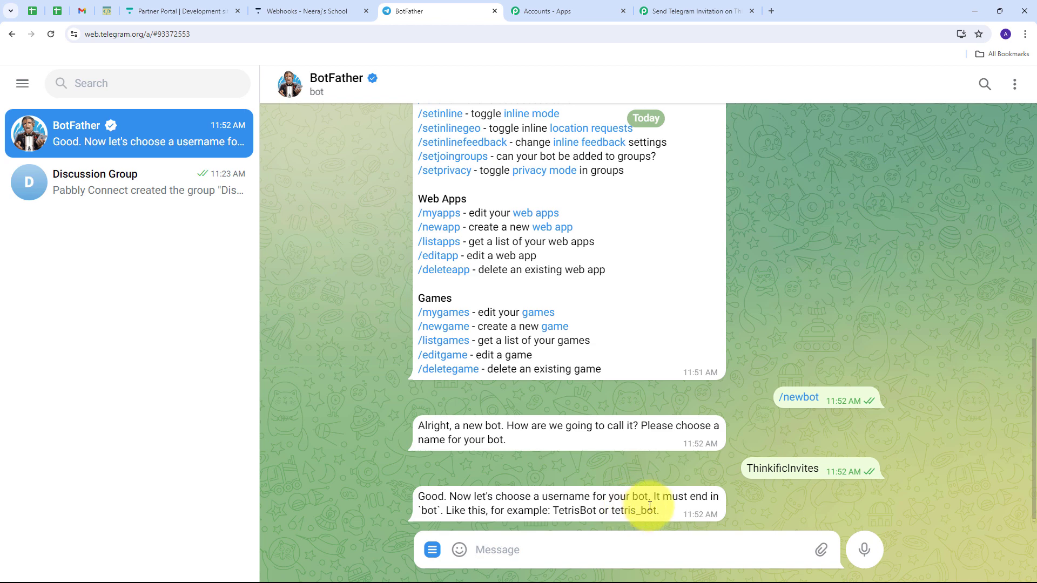
text(ThinkificInvites_bot)
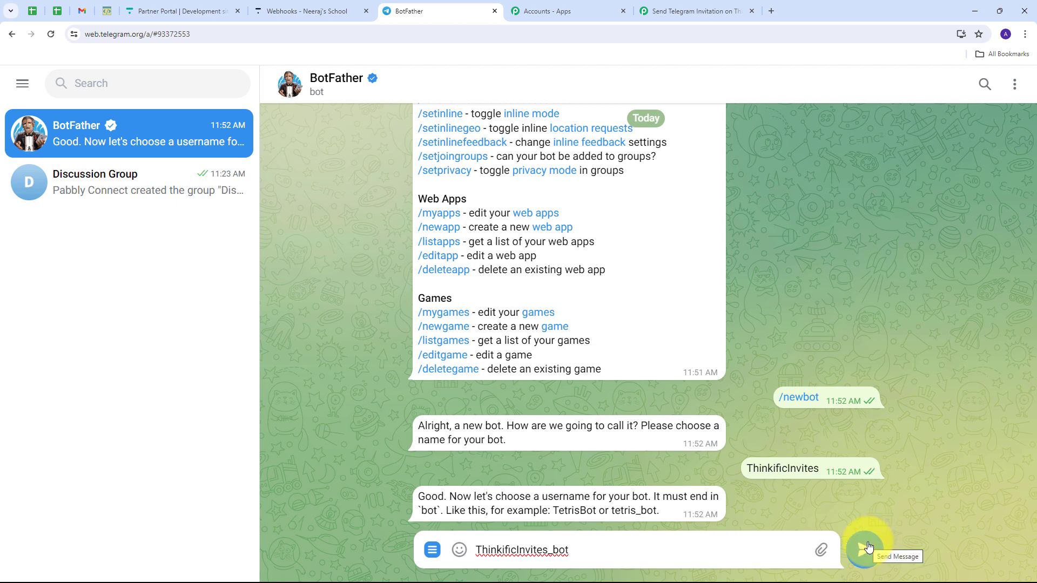
click(866, 548)
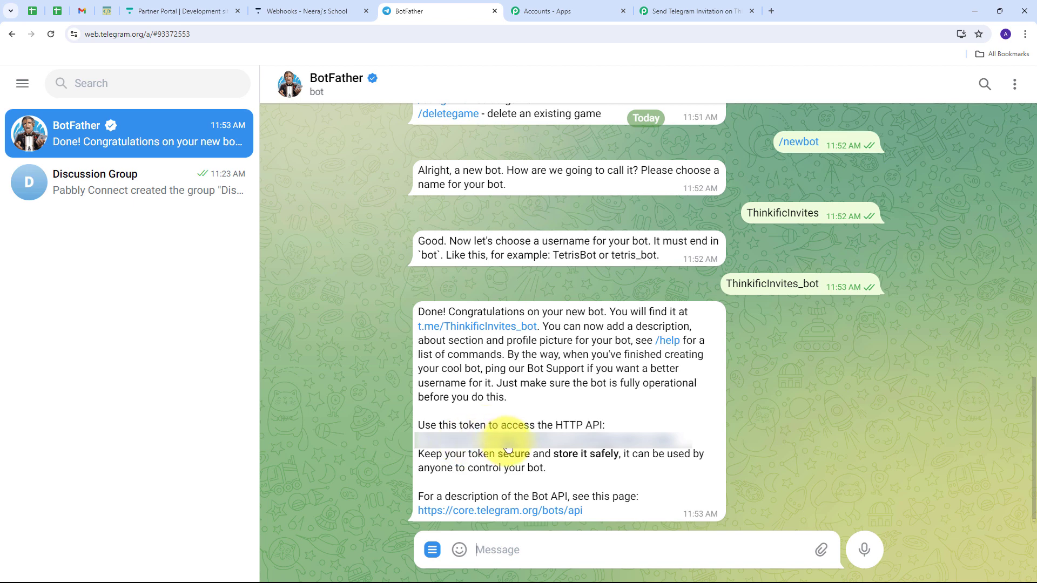
- Copy the new bot's token and start a chat with ThinkificInvites_bot
click(507, 443)
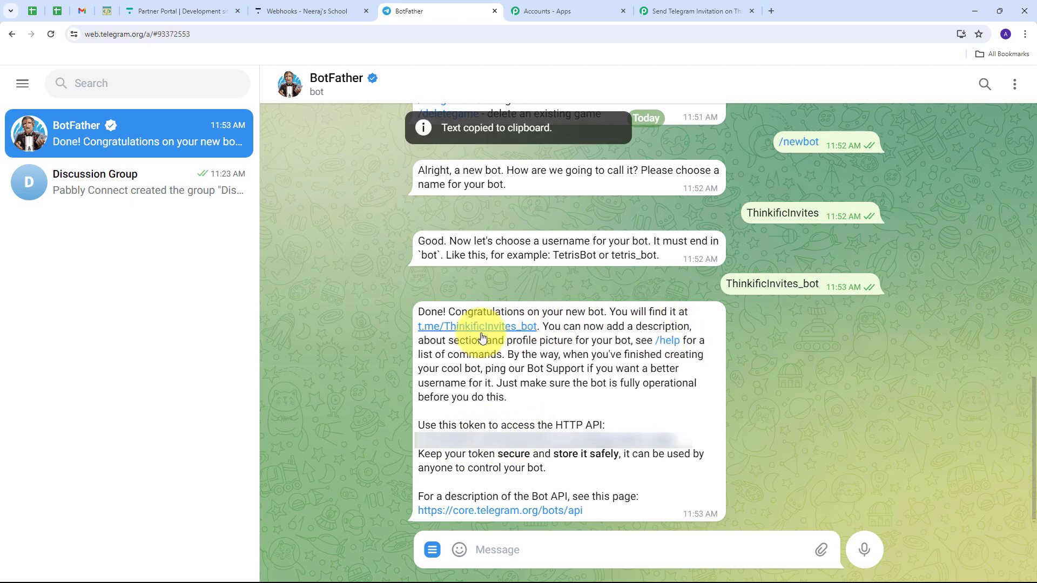
click(482, 329)
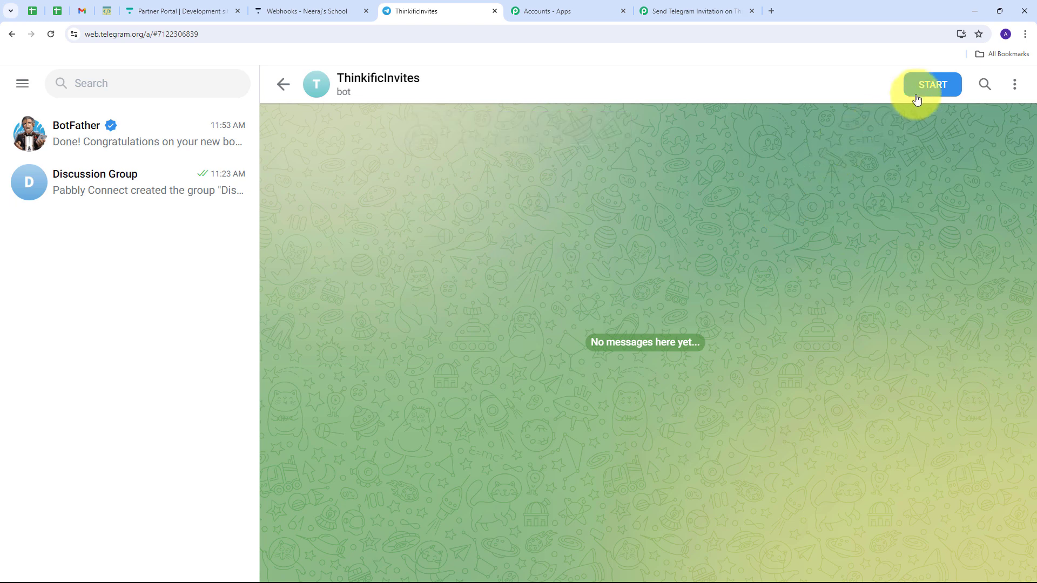
click(923, 95)
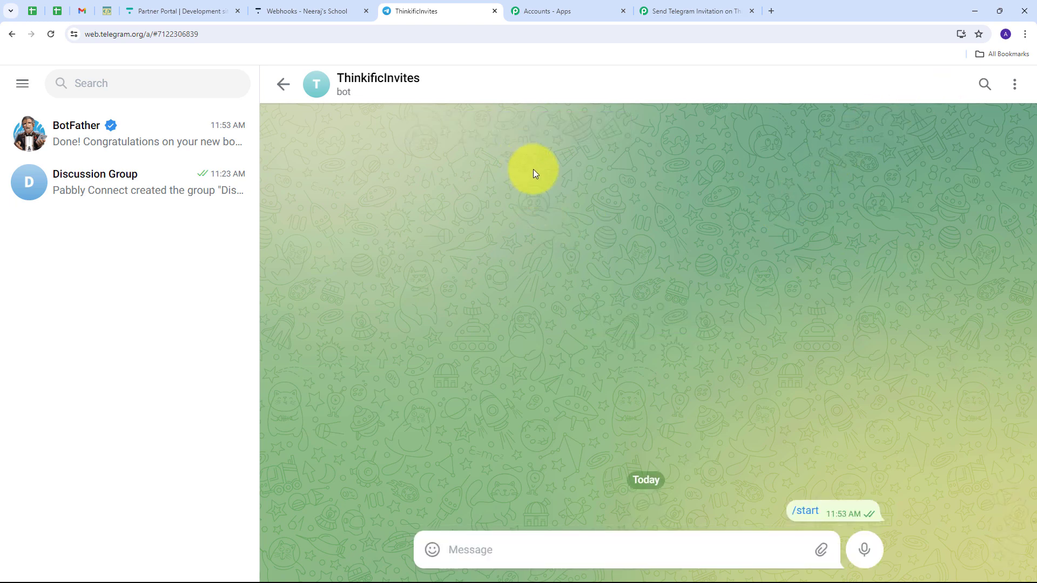
- Connect the Telegram Bot account in Pabbly using the pasted ThinkificInvites_bot token
click(656, 11)
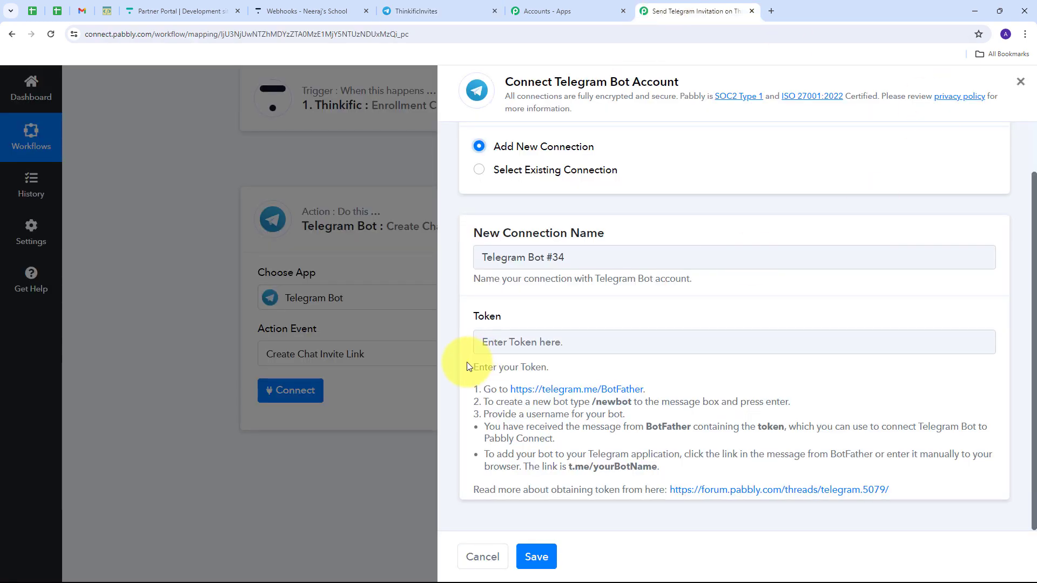
click(521, 347)
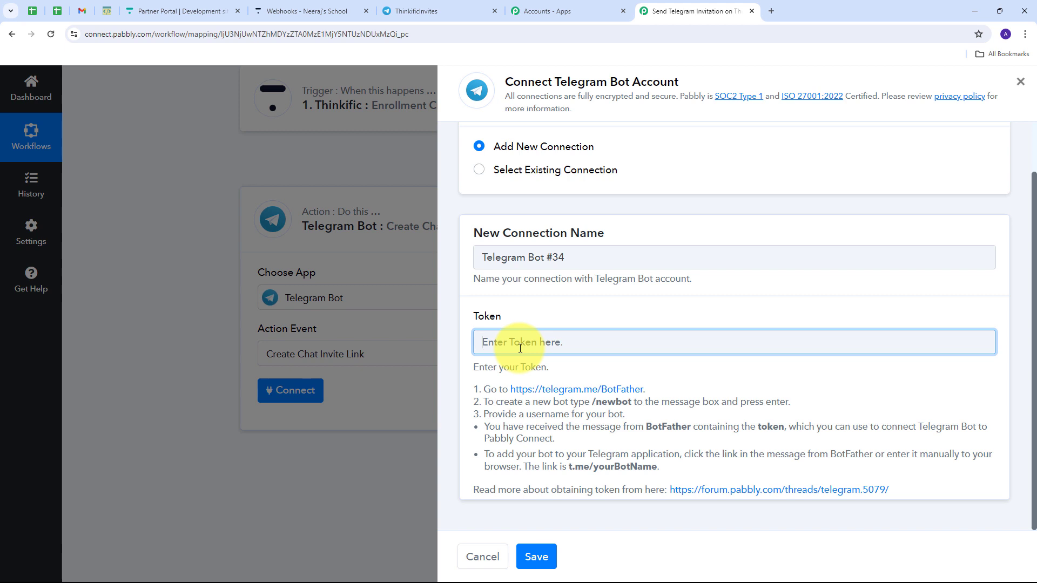
key(ctrl+v)
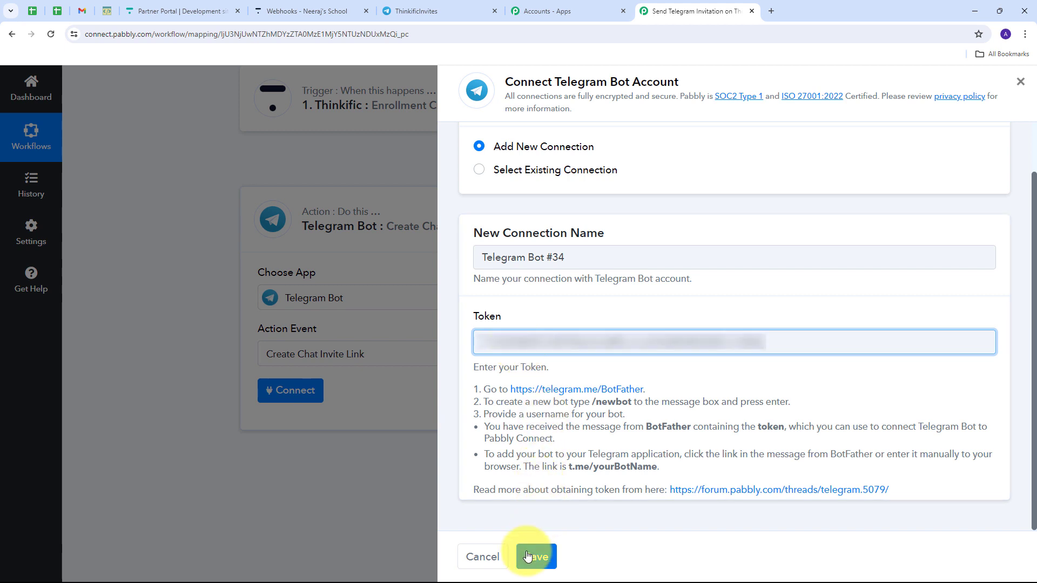
click(540, 559)
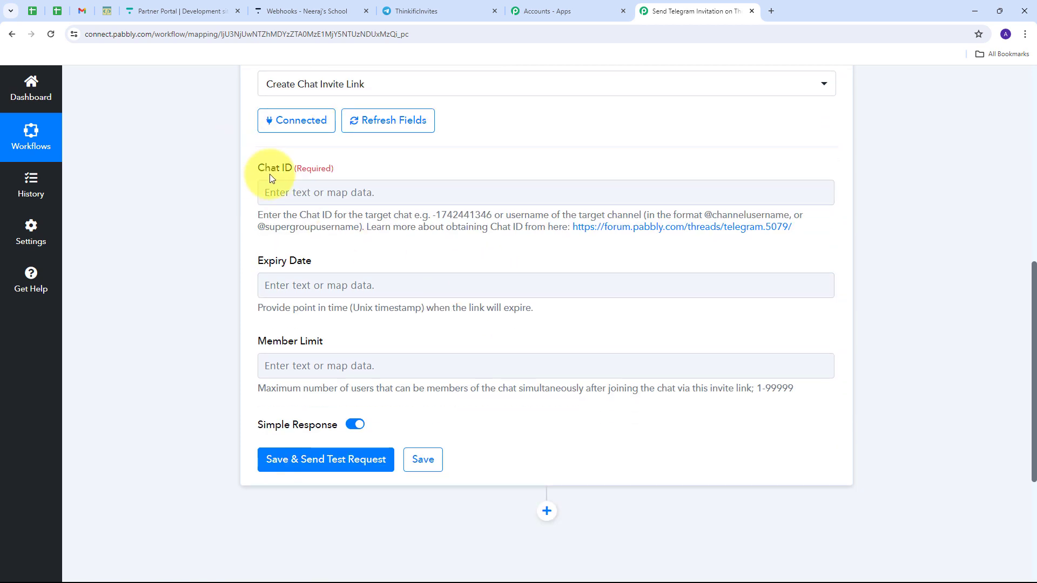
click(304, 200)
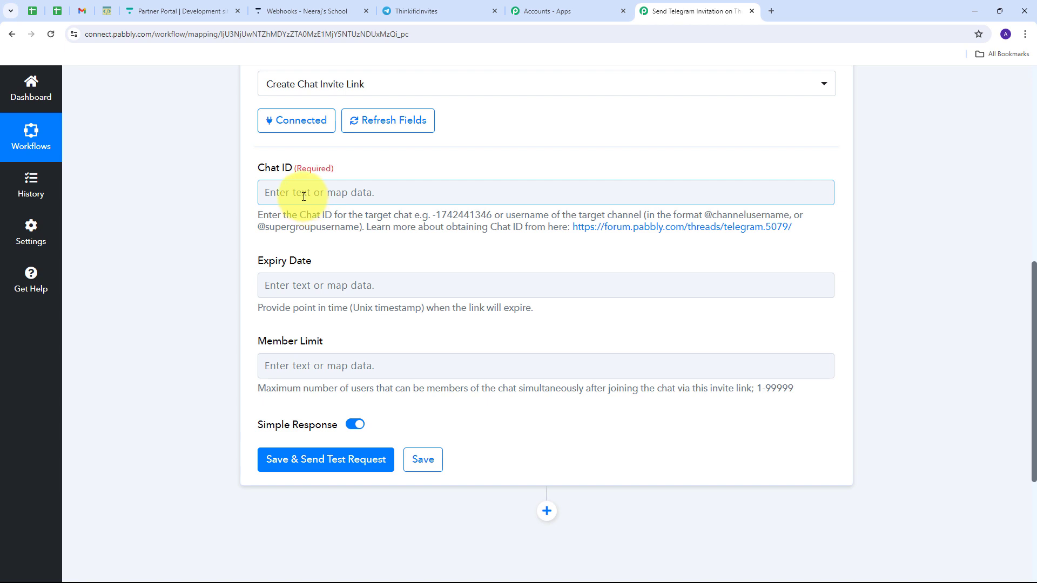
click(426, 11)
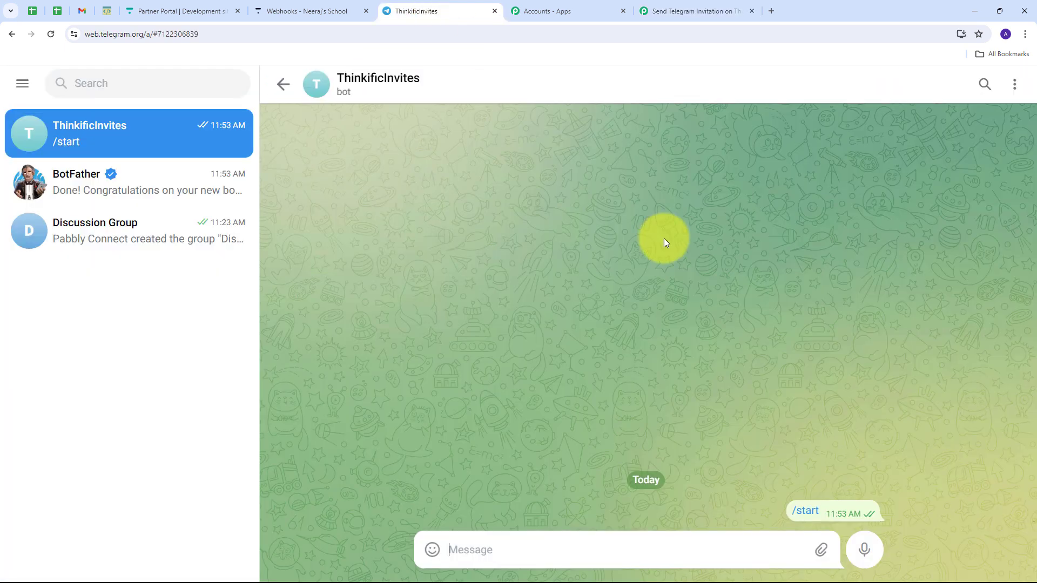
click(103, 239)
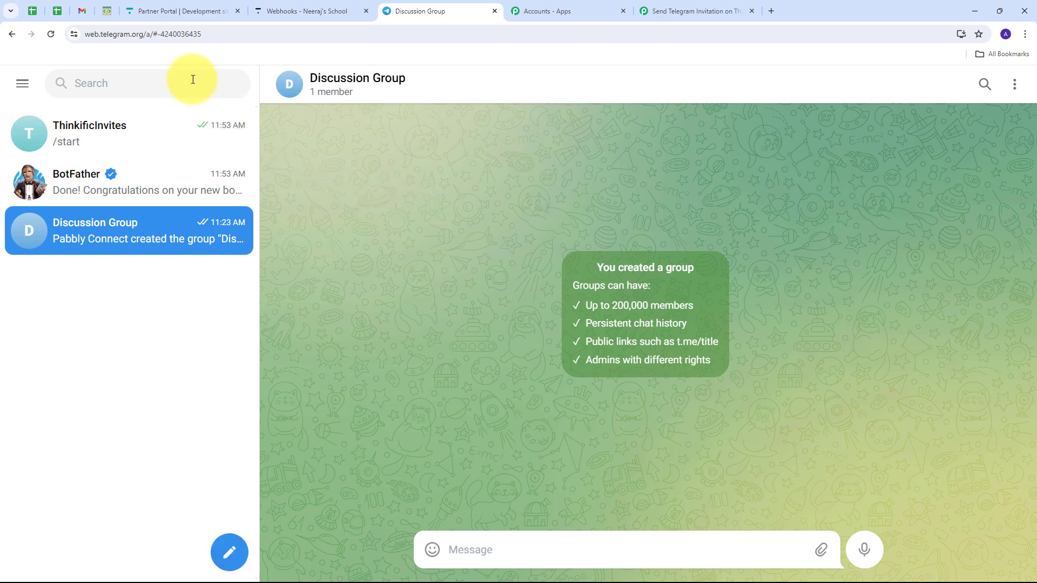
click(158, 34)
click(158, 34)
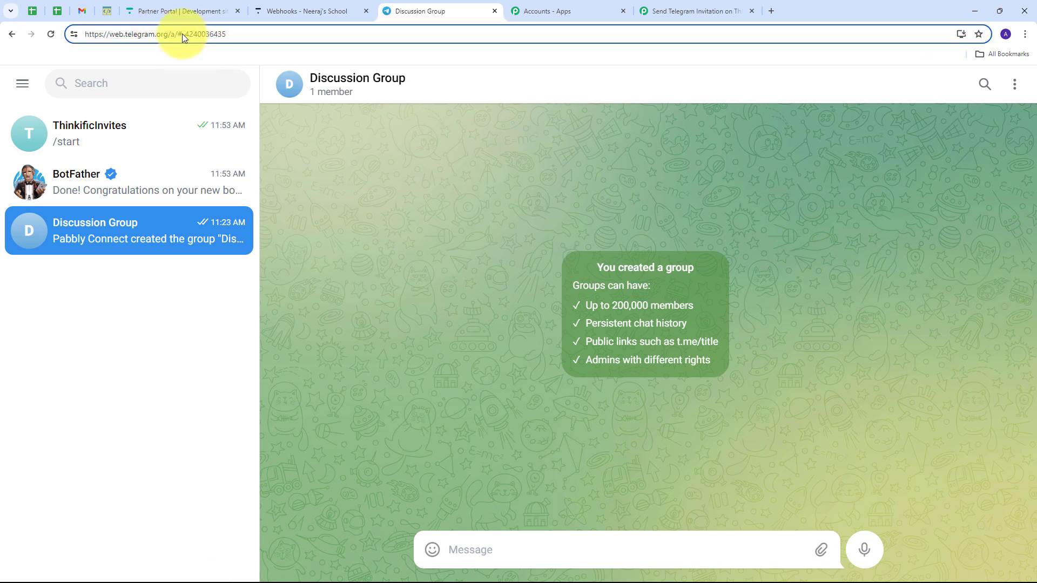
drag(183, 34, 263, 43)
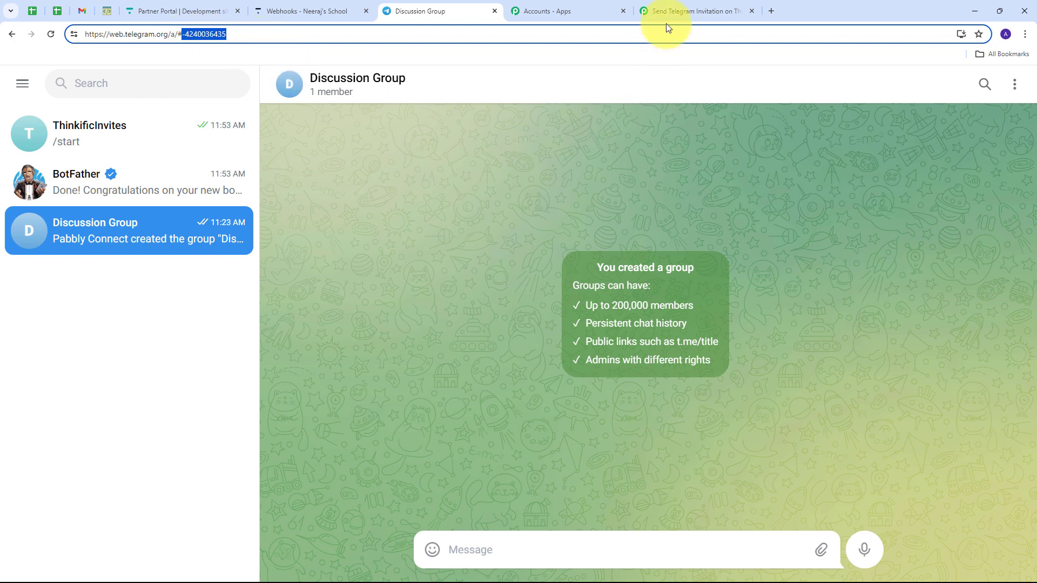
click(675, 9)
click(337, 192)
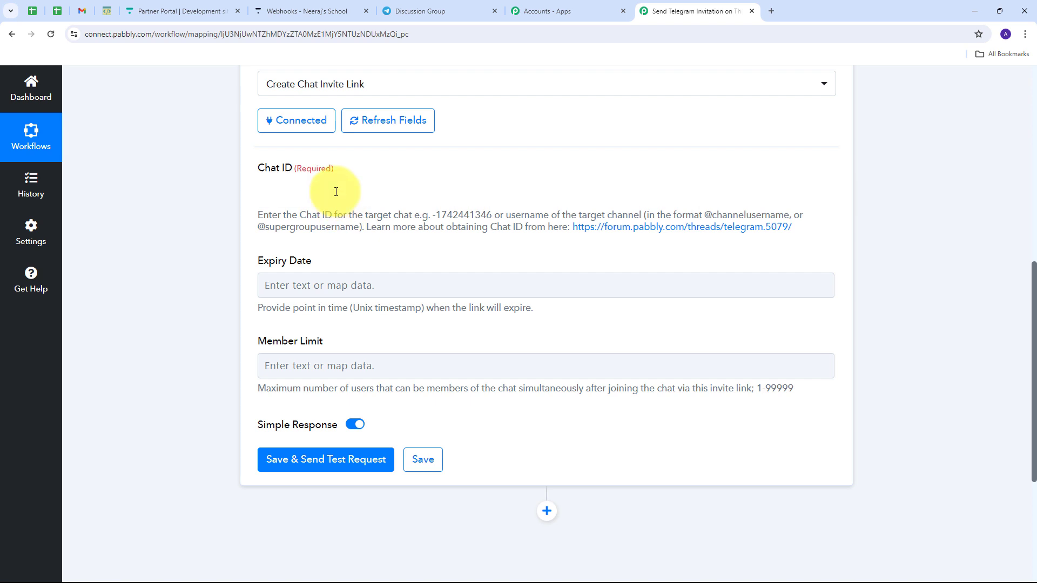
key(ctrl+v)
scroll(325, 374, up, 3)
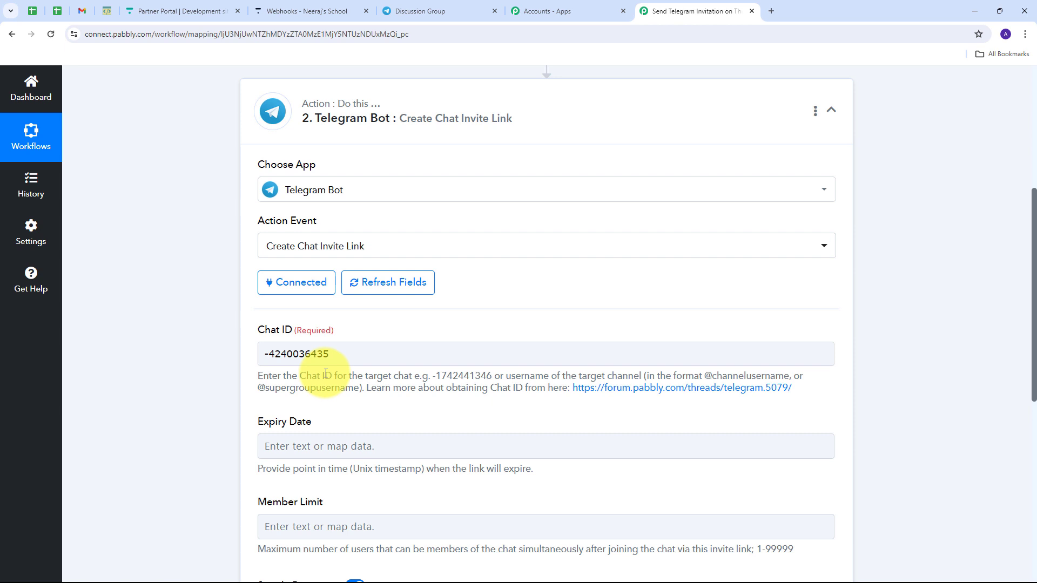
click(418, 11)
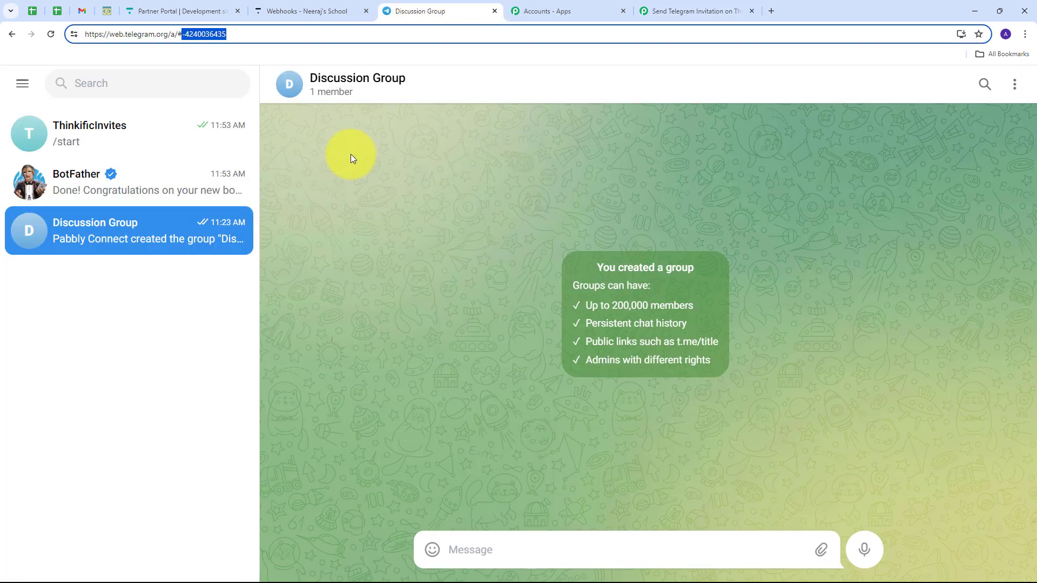
- Add the ThinkificInvites bot to Discussion Group through Group Info's Add Members
click(350, 86)
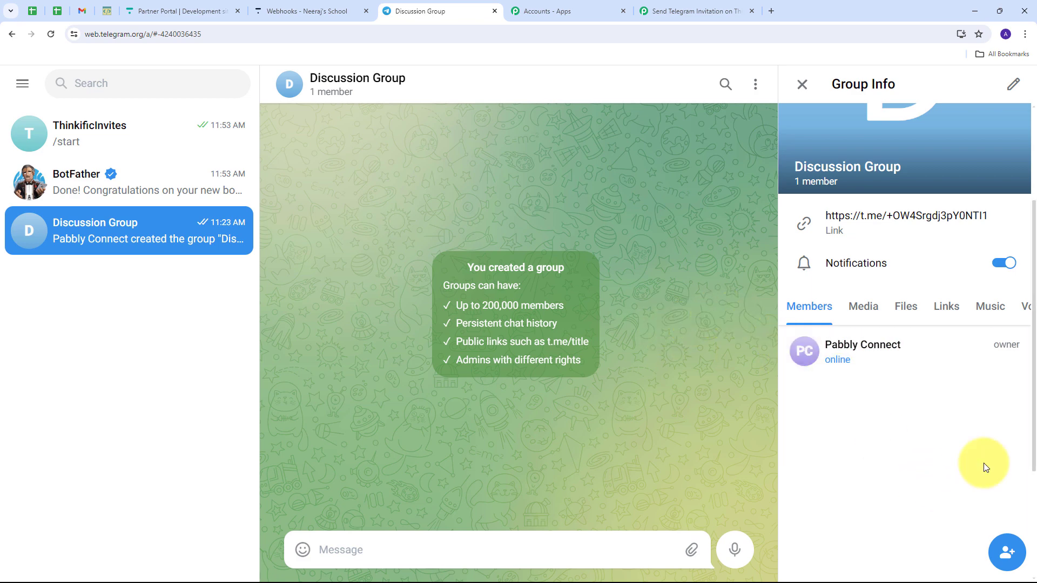
click(1006, 554)
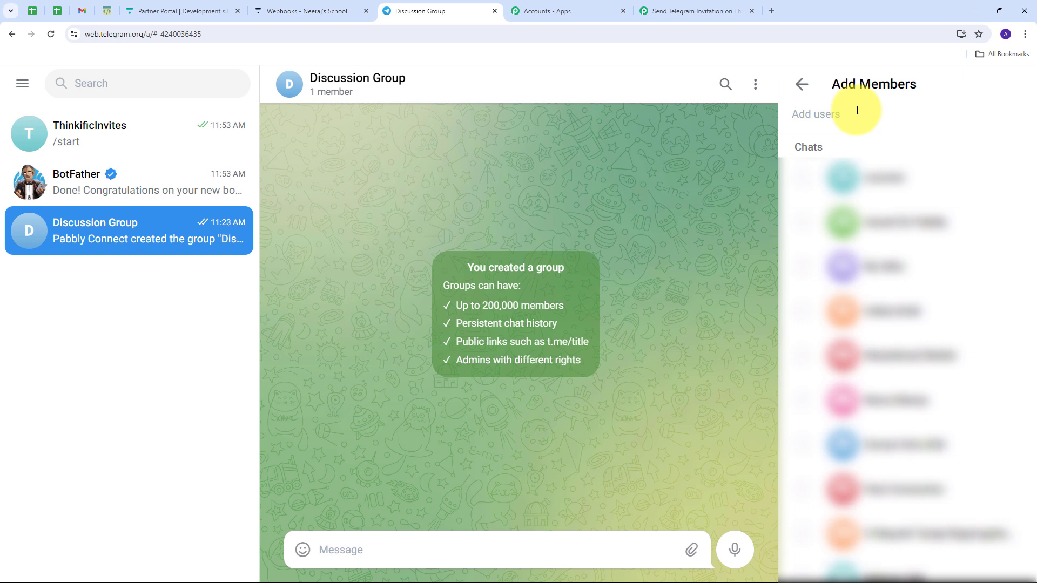
text(Thinkifi)
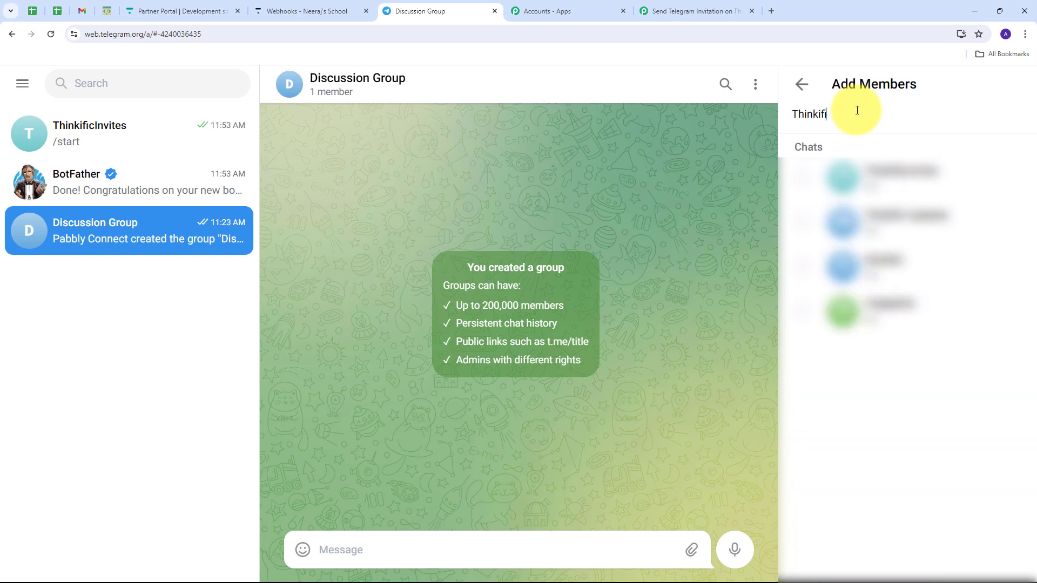
text(c)
click(805, 180)
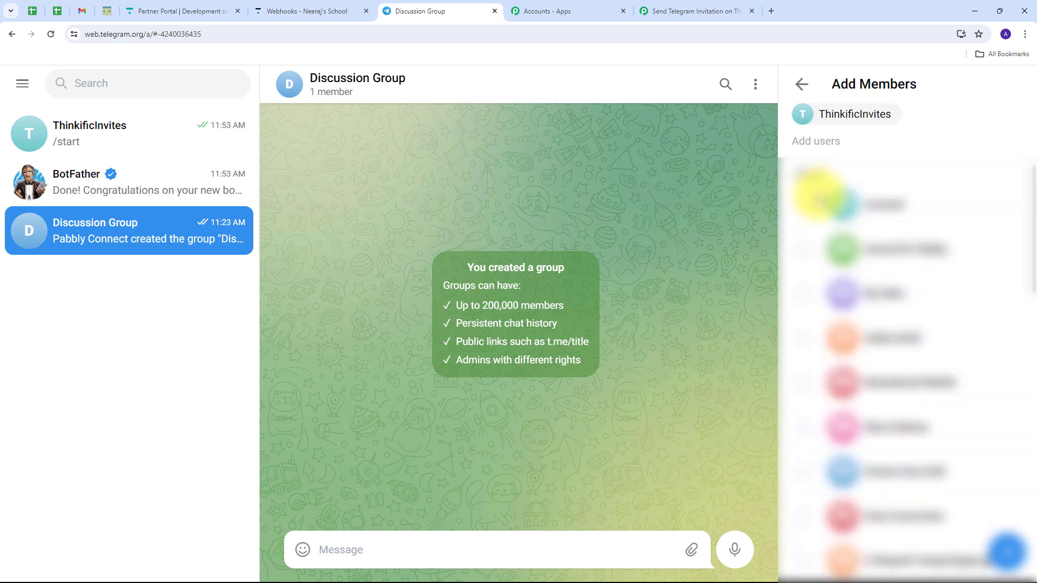
click(1006, 553)
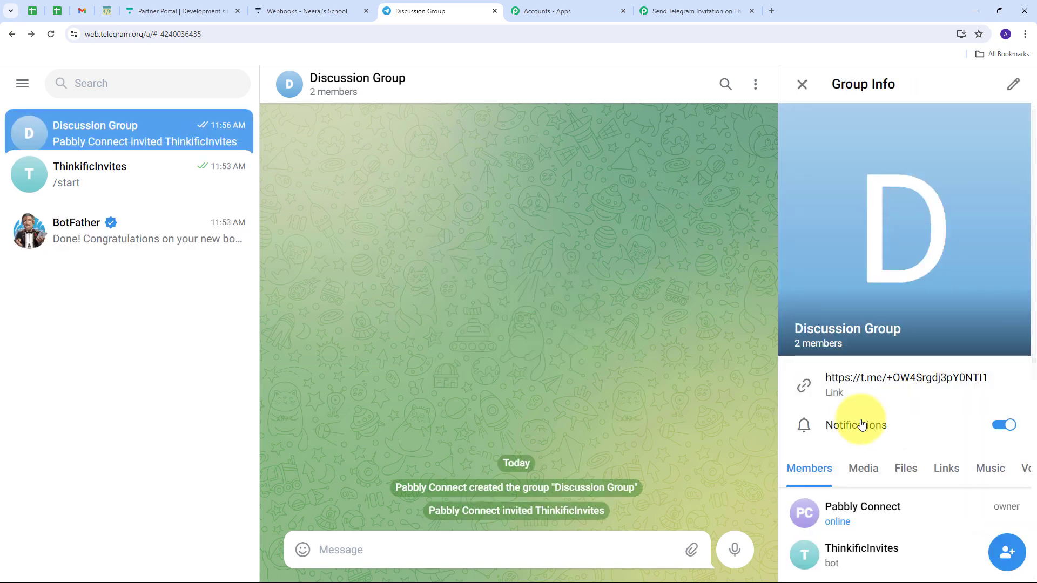
scroll(854, 421, down, 3)
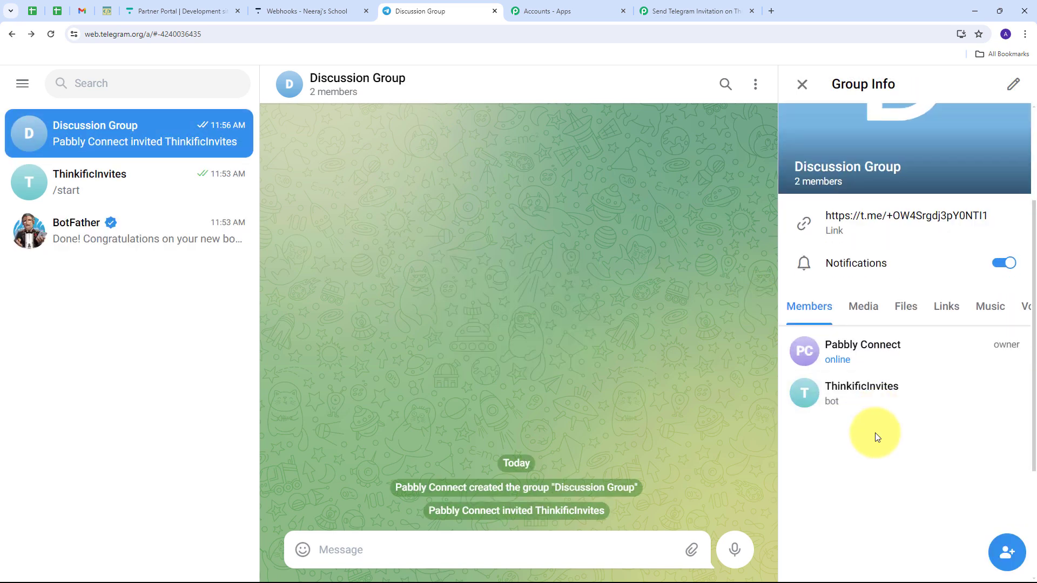
scroll(875, 437, down, 1)
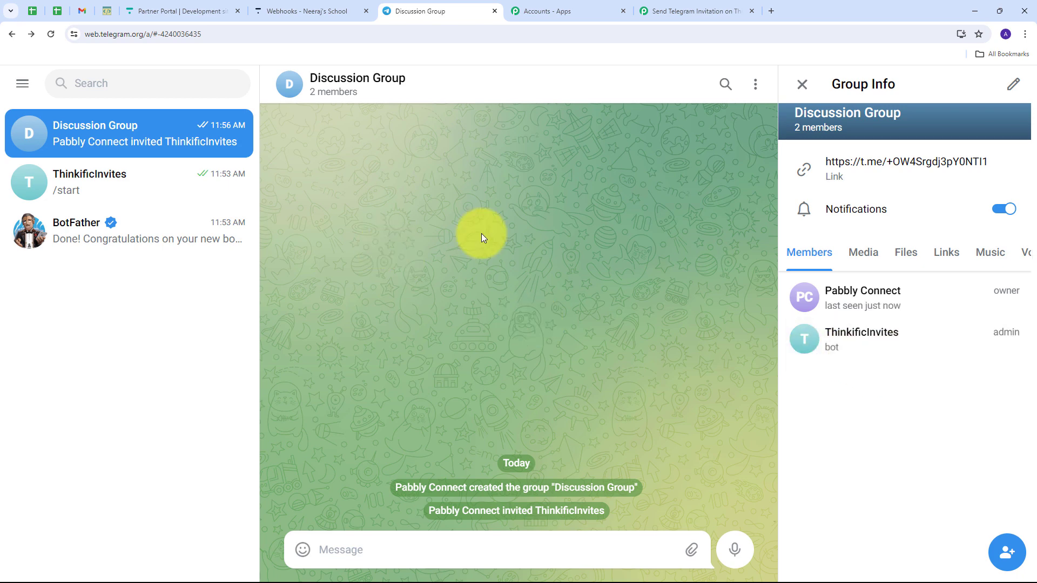
click(716, 23)
- Save and test the invite-link step, then select the returned Result Invite Link
scroll(495, 274, down, 5)
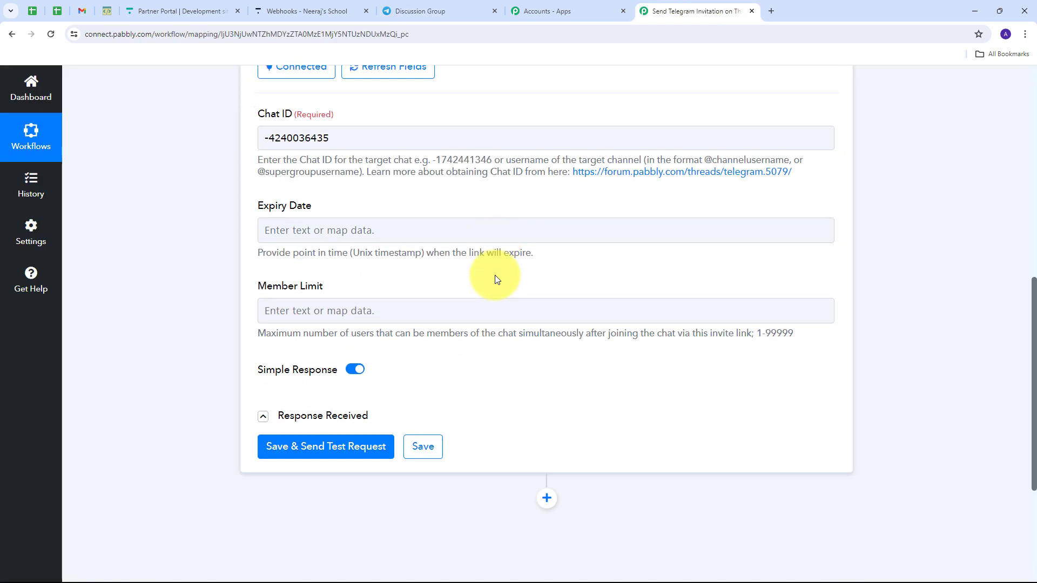
scroll(495, 274, down, 1)
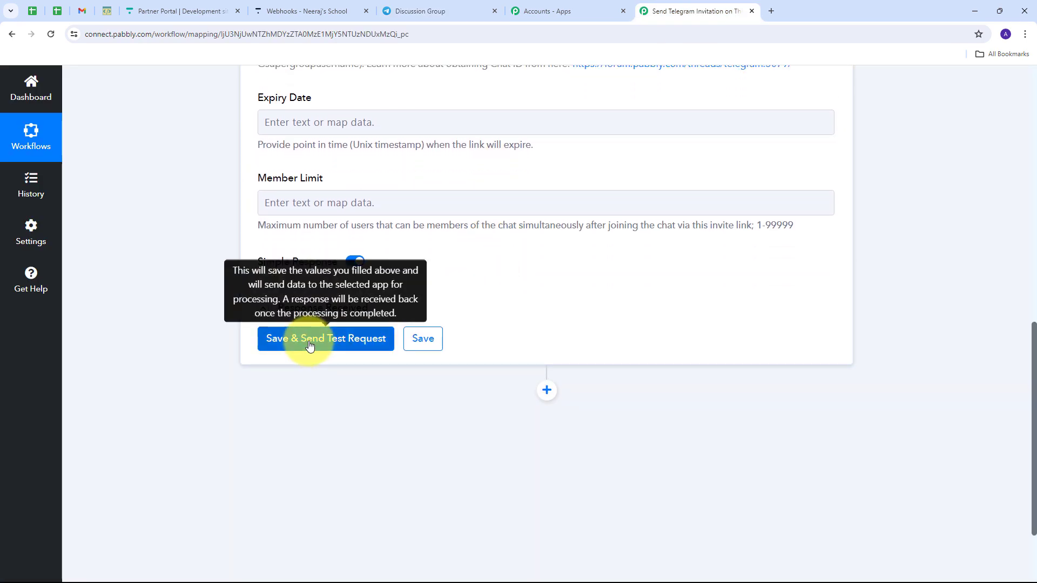
click(309, 346)
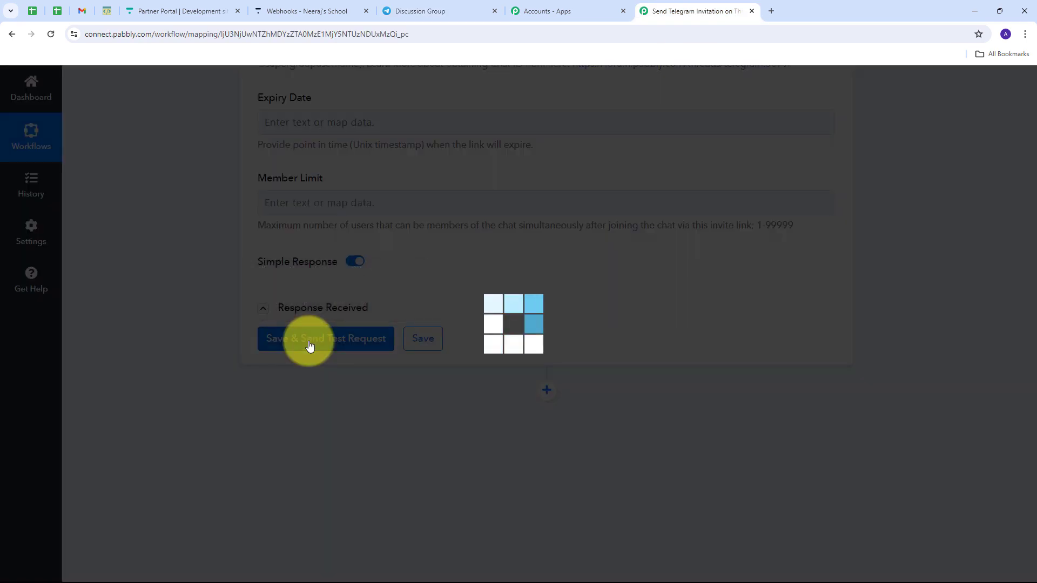
scroll(928, 285, down, 2)
scroll(928, 281, down, 1)
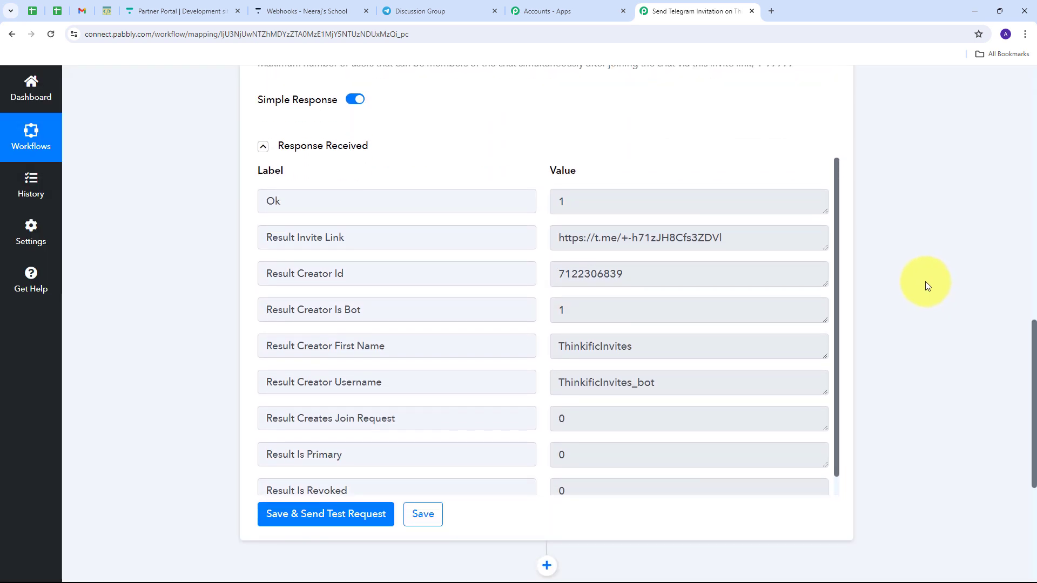
scroll(637, 291, down, 1)
scroll(638, 295, up, 1)
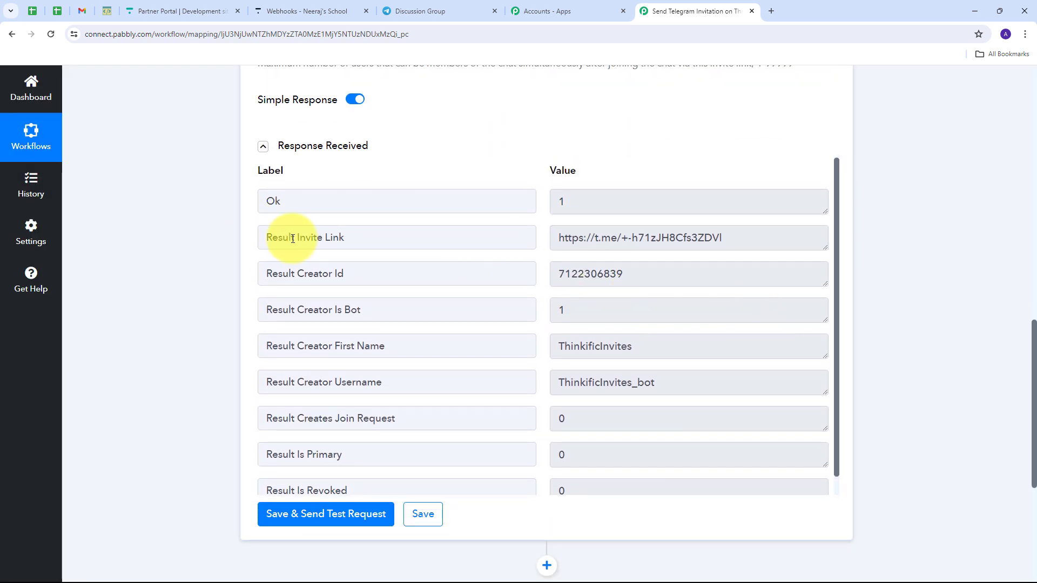
triple_click(563, 237)
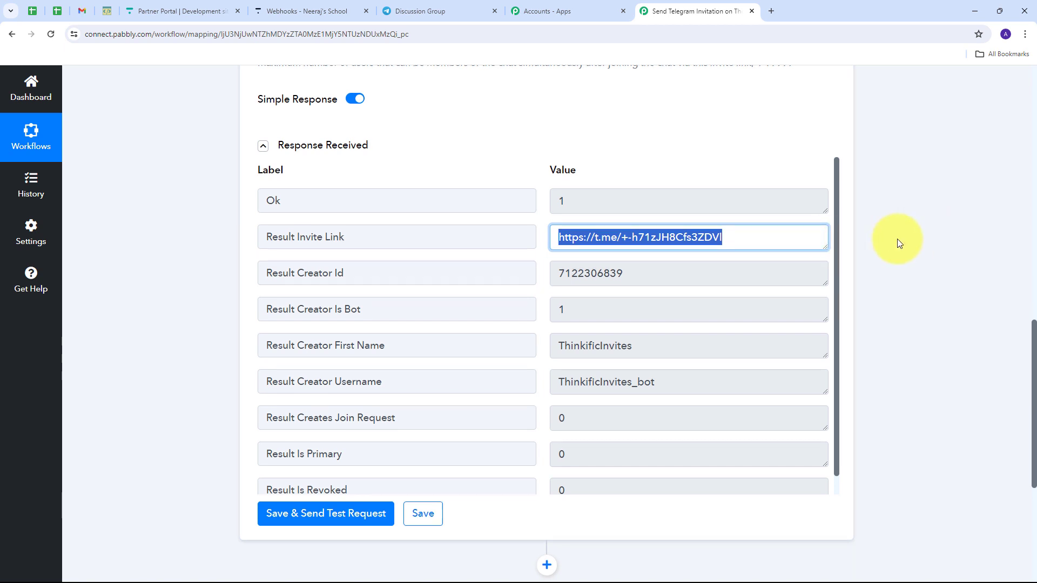
scroll(896, 238, down, 5)
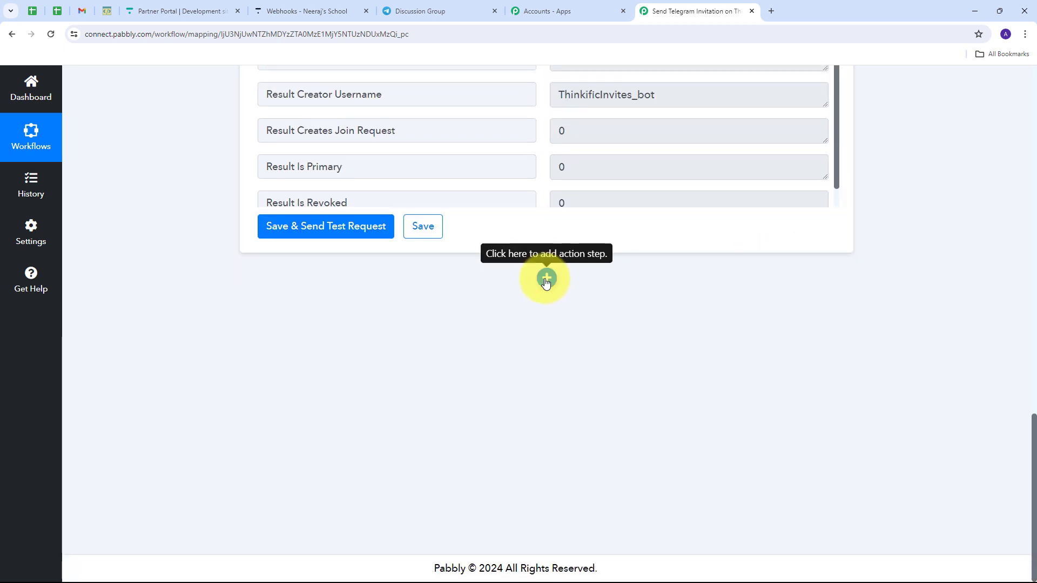
- Add a Gmail step with the Send Email action event and begin connecting an account
click(546, 279)
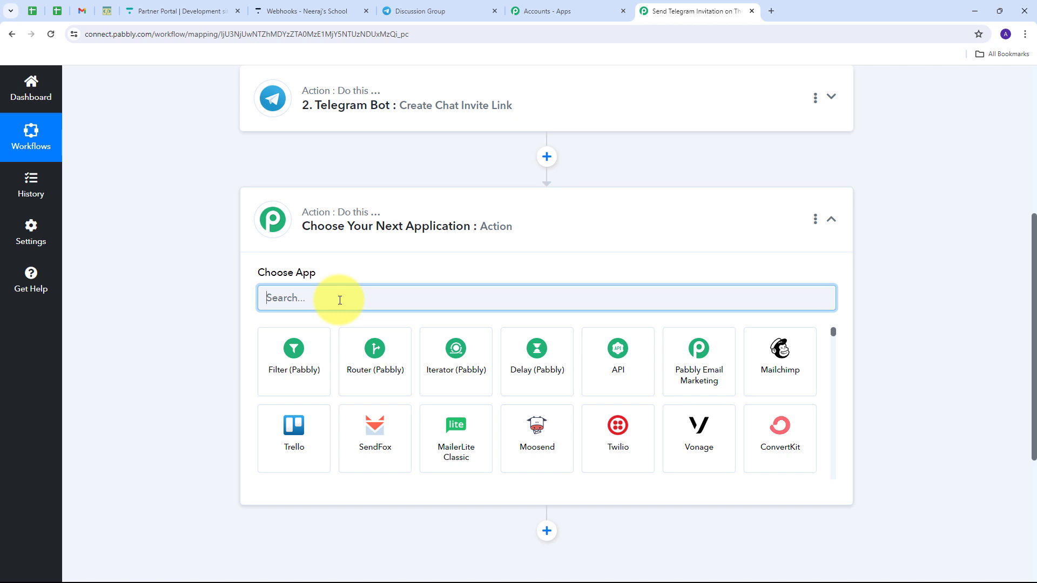
text(Gmail)
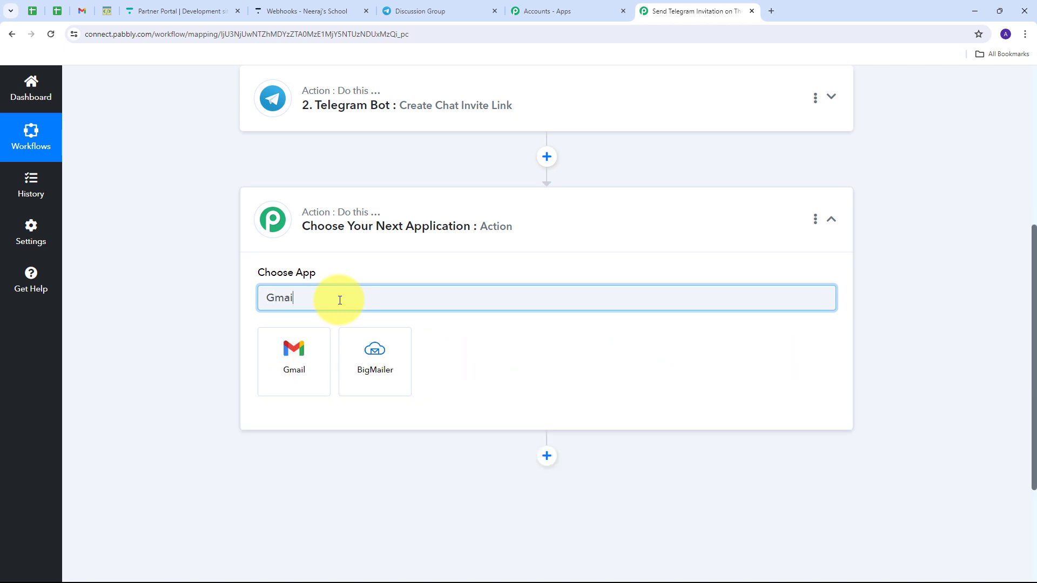
click(282, 350)
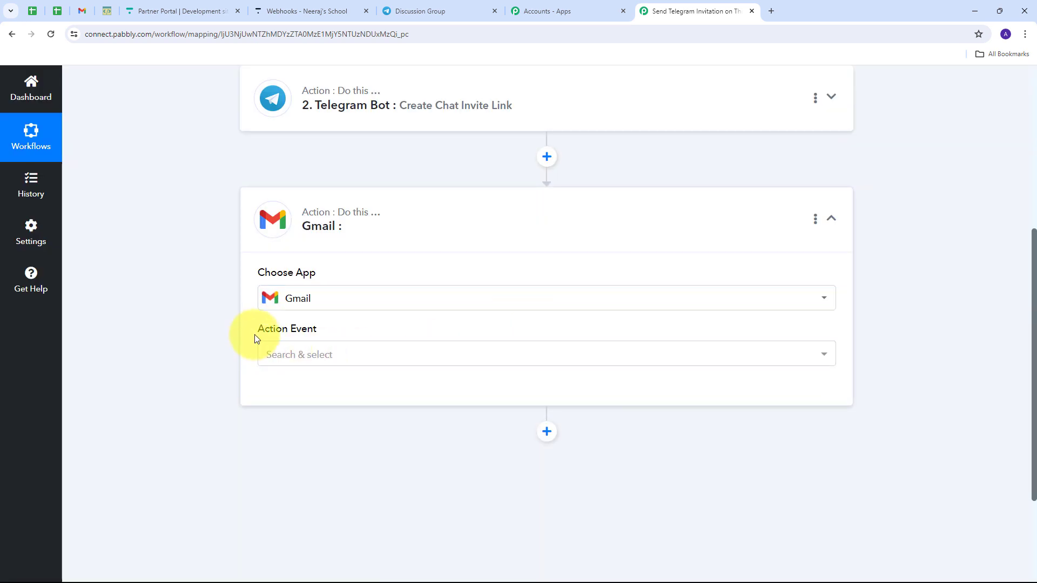
click(548, 353)
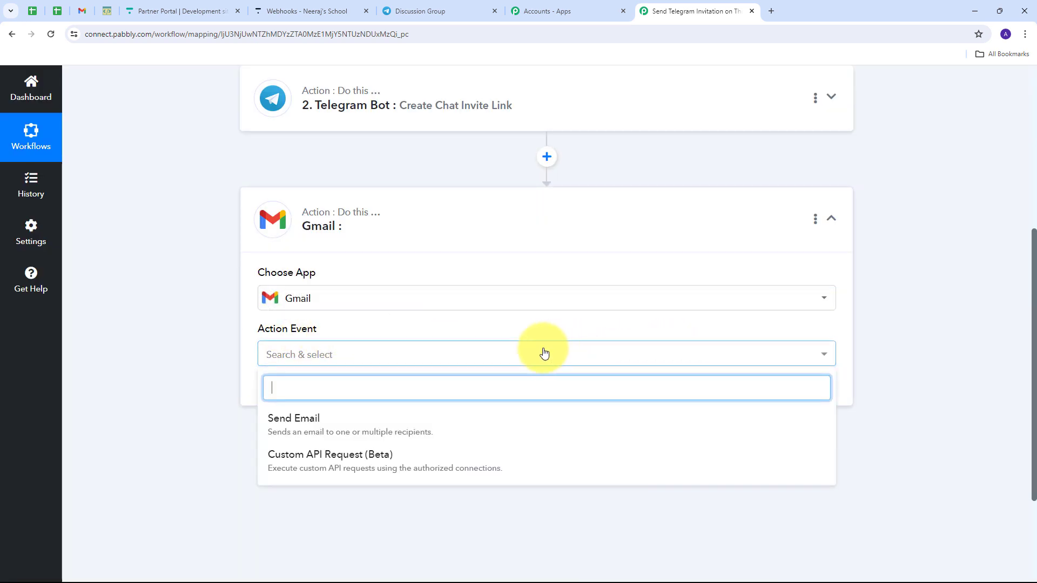
click(309, 427)
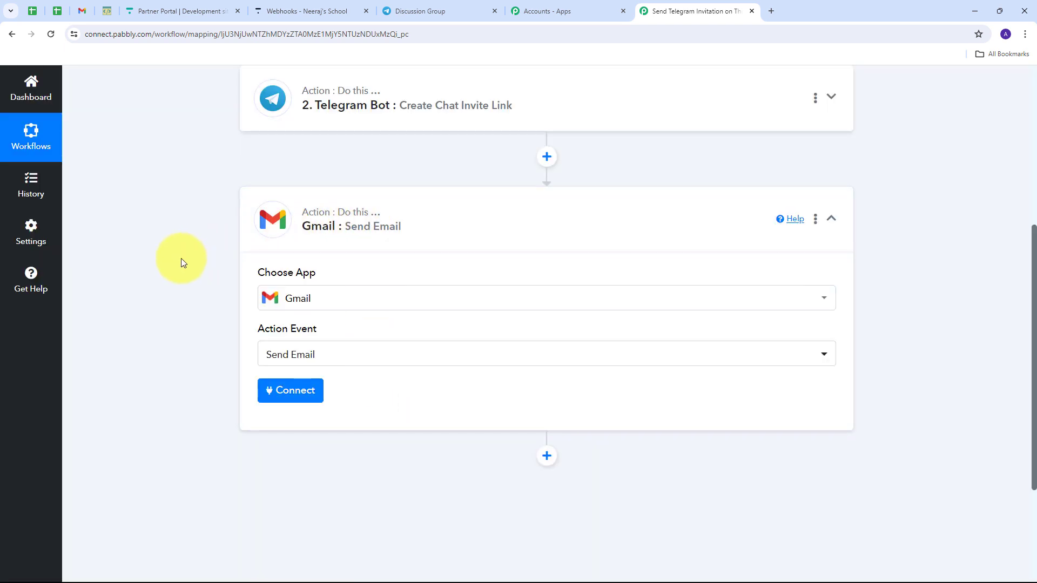
click(292, 397)
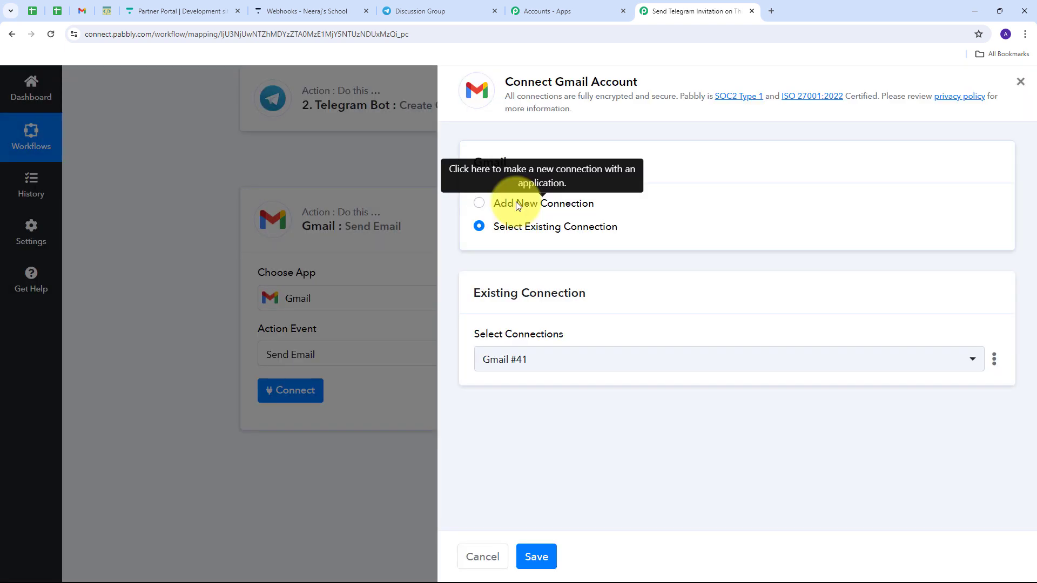
- Authorize a new Gmail connection through the Google consent popup
click(516, 203)
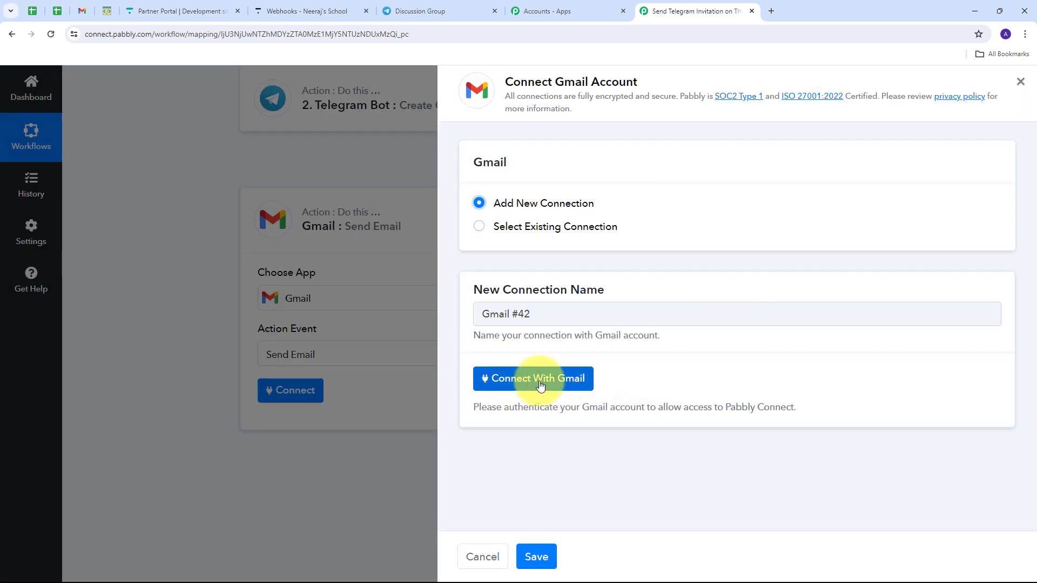
click(541, 381)
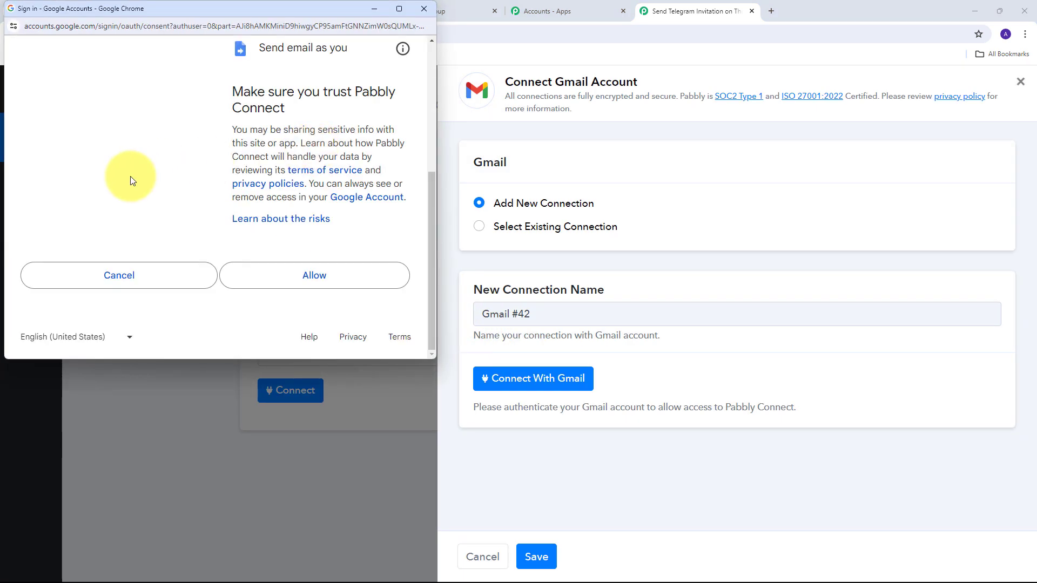
click(314, 277)
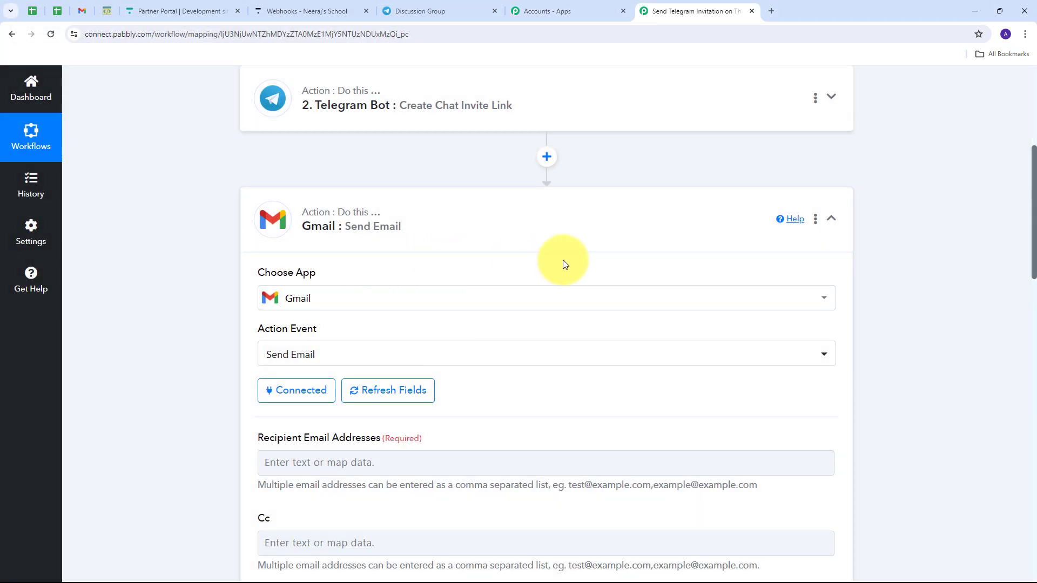
- Map the Thinkific Payload User Email as the recipient address
scroll(486, 227, down, 5)
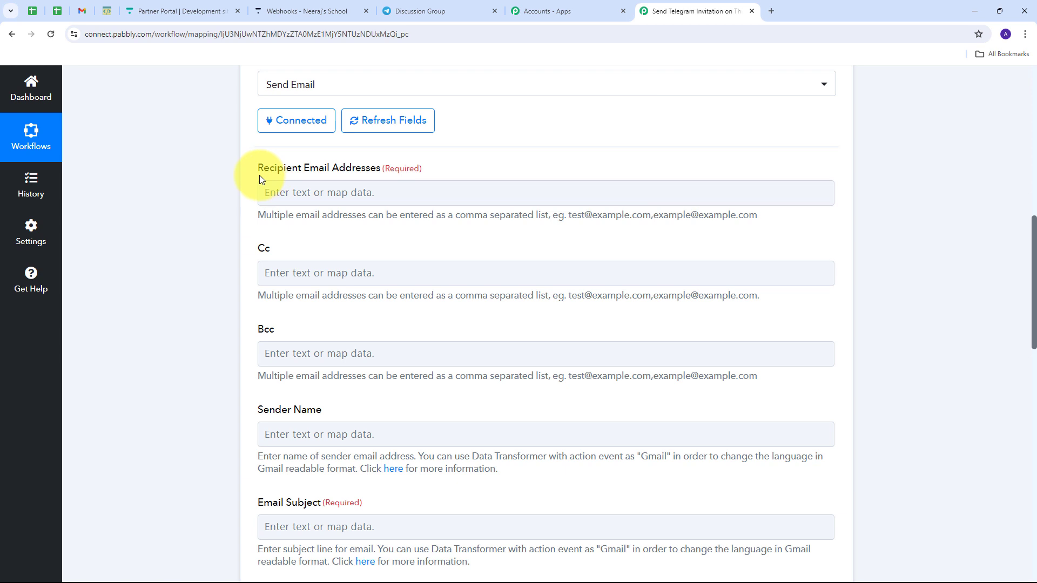
click(290, 197)
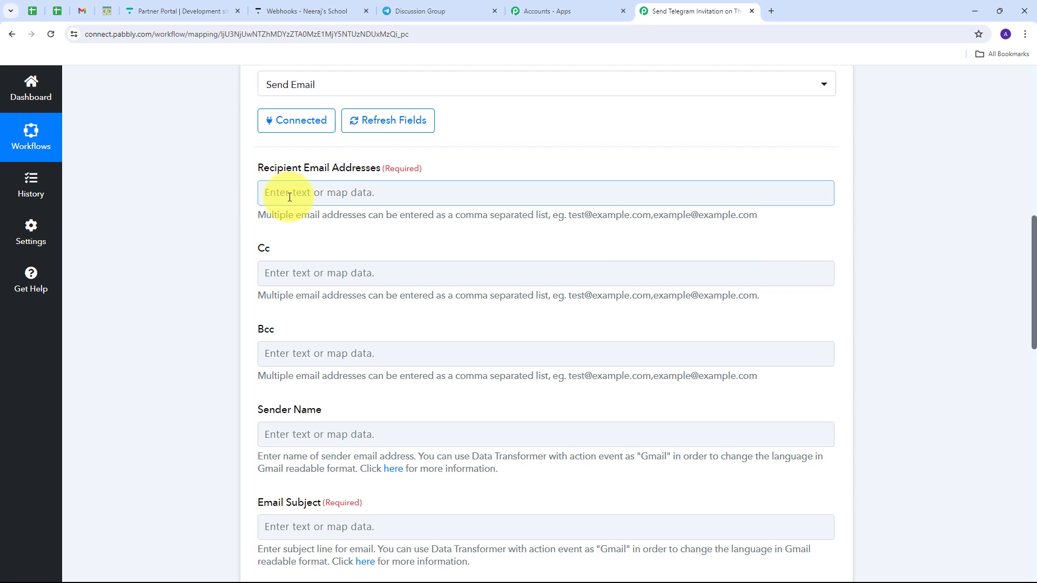
click(301, 193)
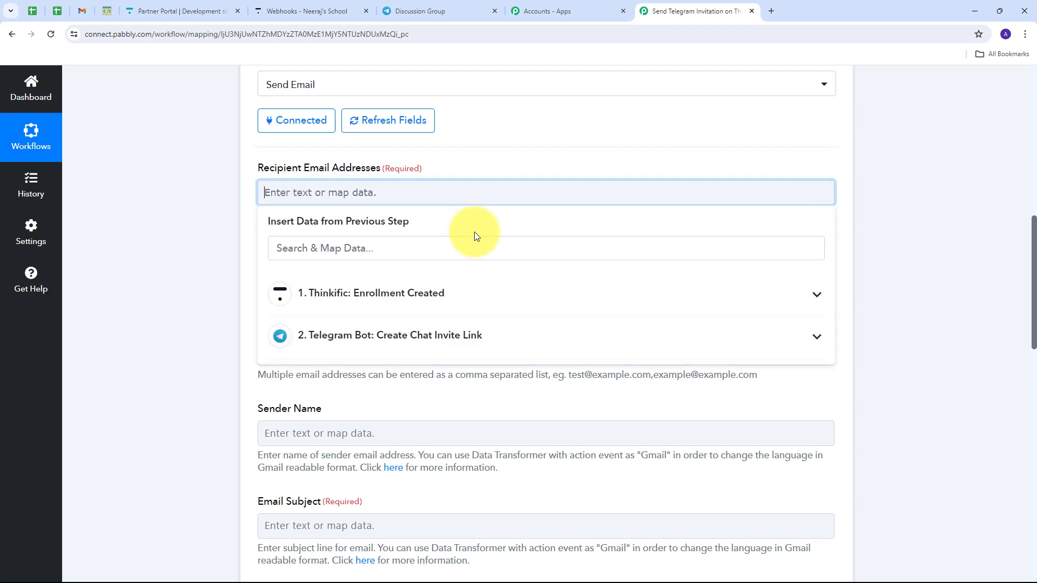
click(420, 299)
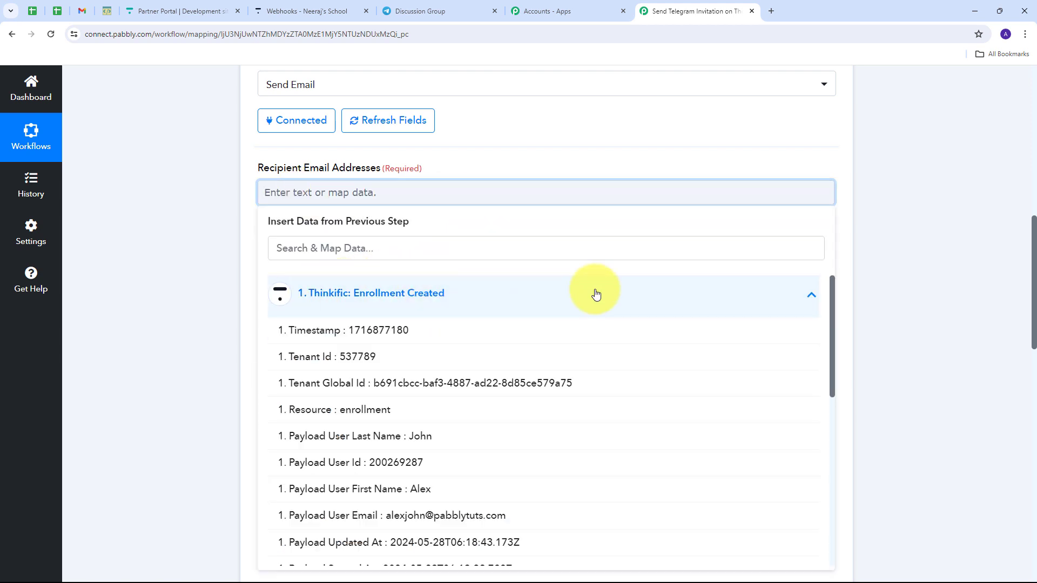
scroll(488, 363, down, 5)
scroll(378, 329, up, 1)
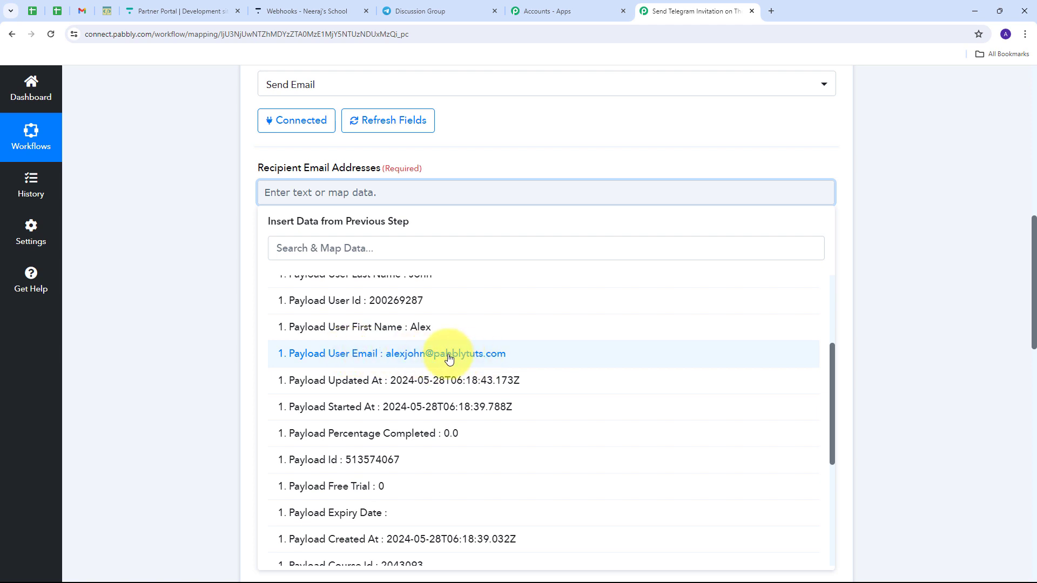
click(449, 358)
click(216, 272)
- Set Sender Name to Pabbly and paste the subject 'Join Our Course Community on Telegram!'
scroll(421, 221, down, 3)
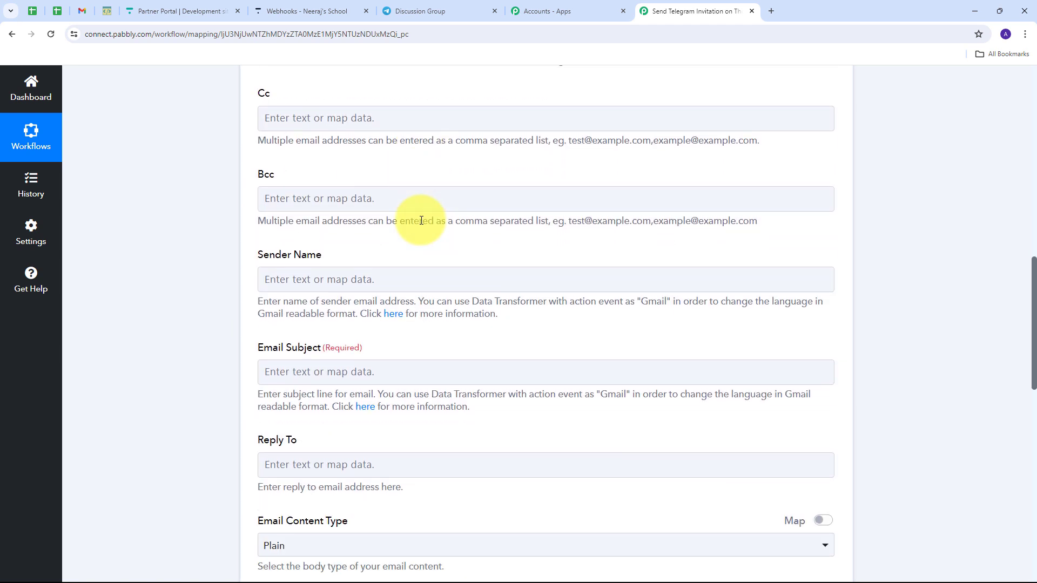
scroll(421, 220, down, 1)
click(277, 227)
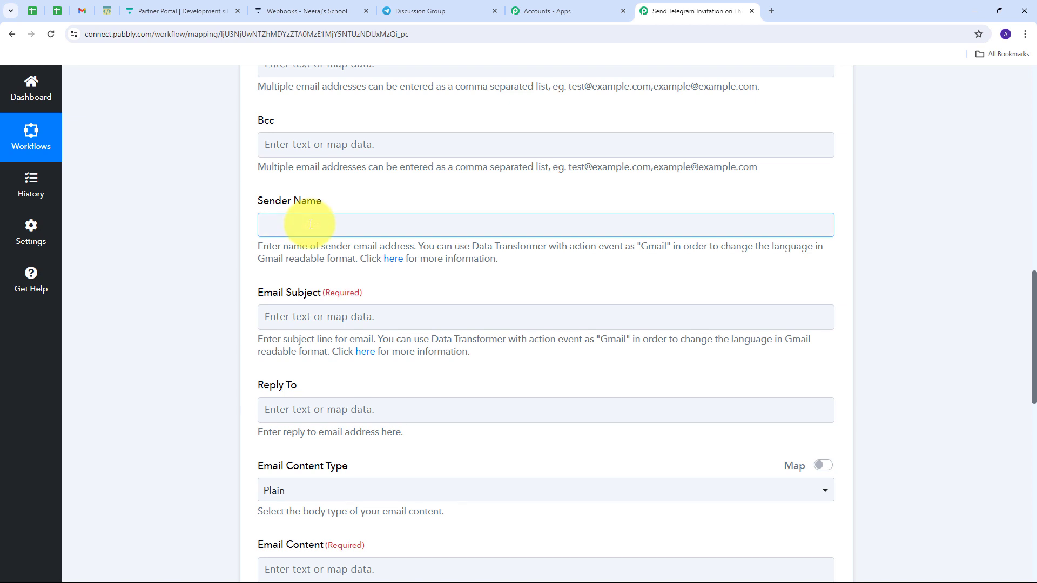
click(311, 225)
text(Pabbly)
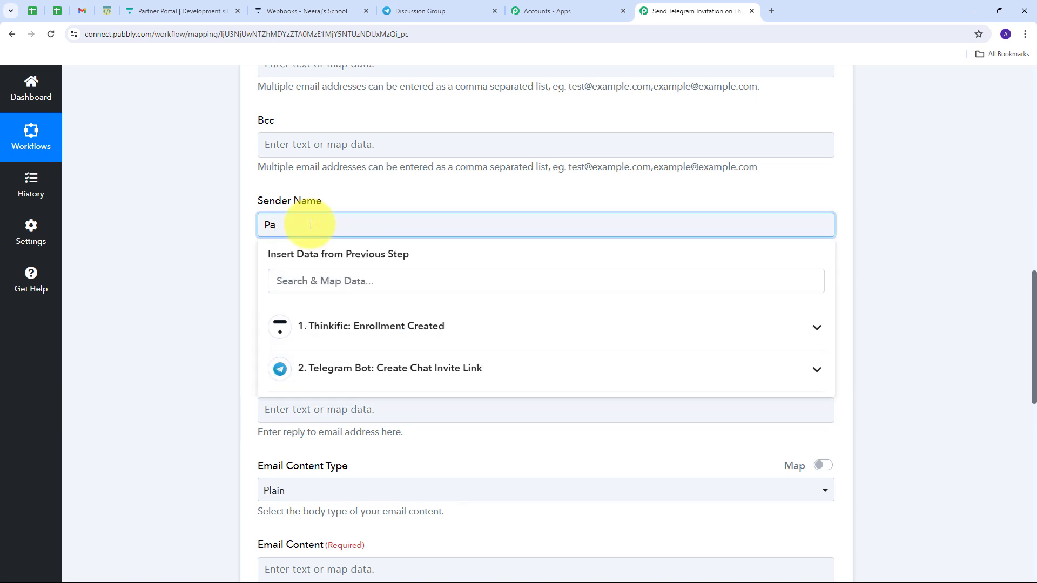
scroll(378, 216, down, 1)
scroll(325, 237, down, 1)
click(279, 207)
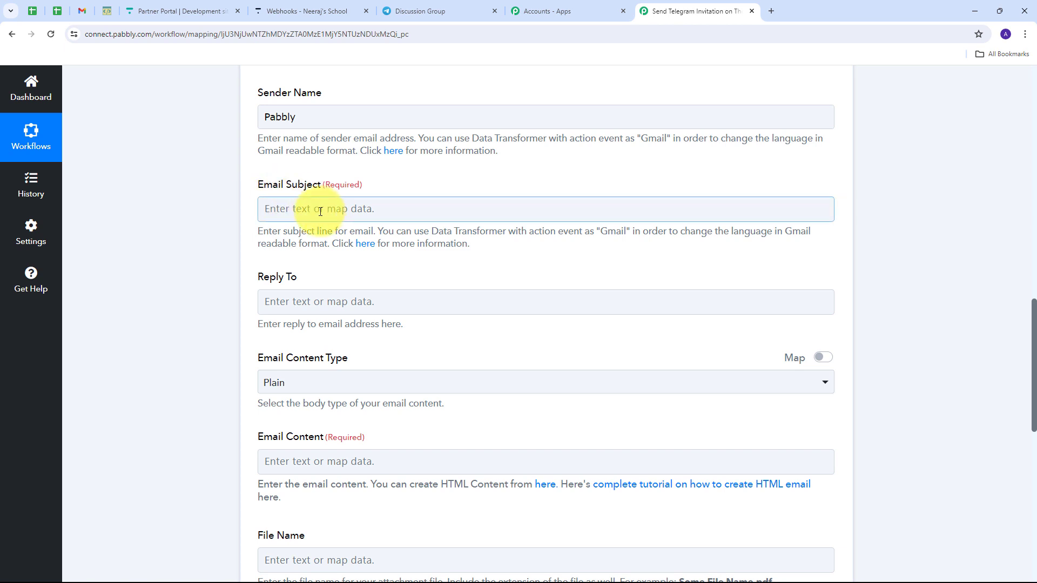
text(Join Our Course Community on Telegram!)
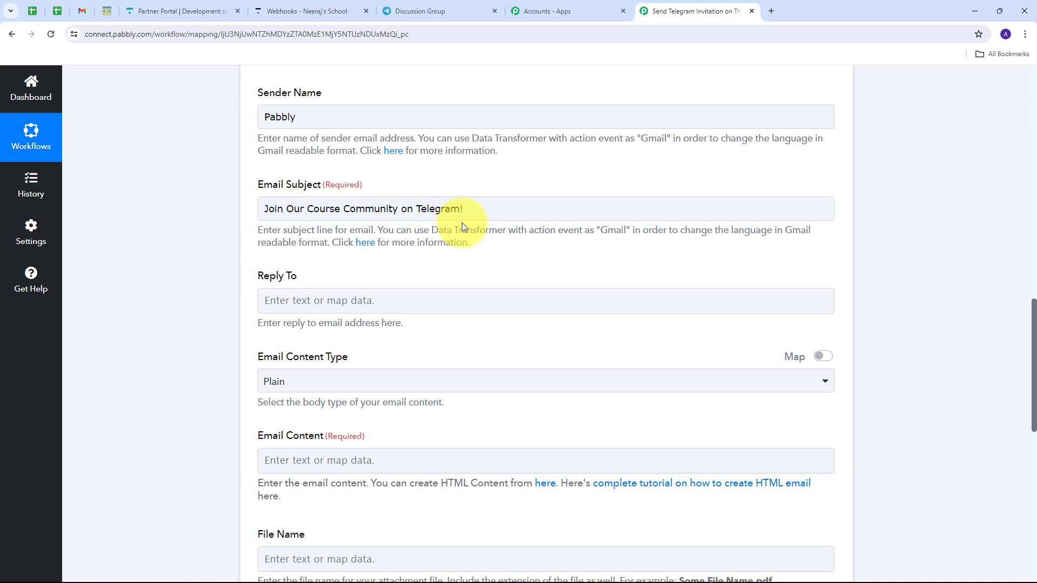
- Set the Email Content Type to HTML
scroll(462, 223, down, 3)
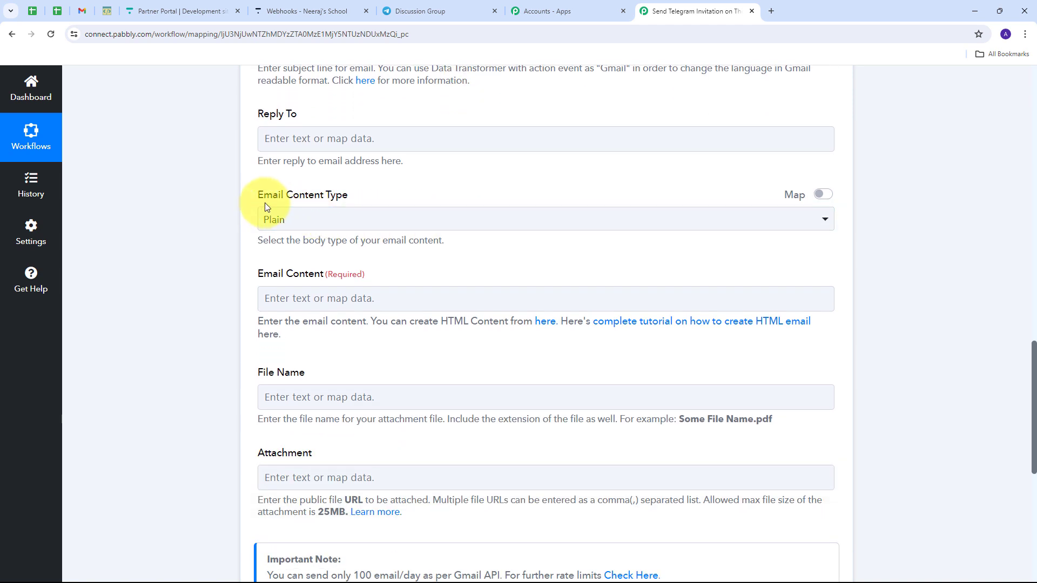
click(529, 227)
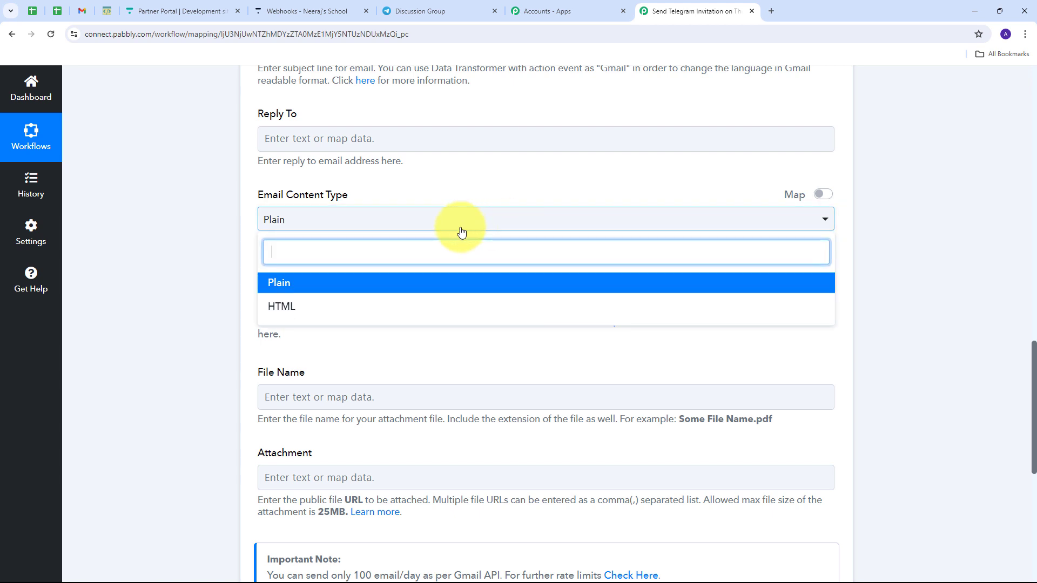
click(292, 308)
scroll(210, 231, down, 1)
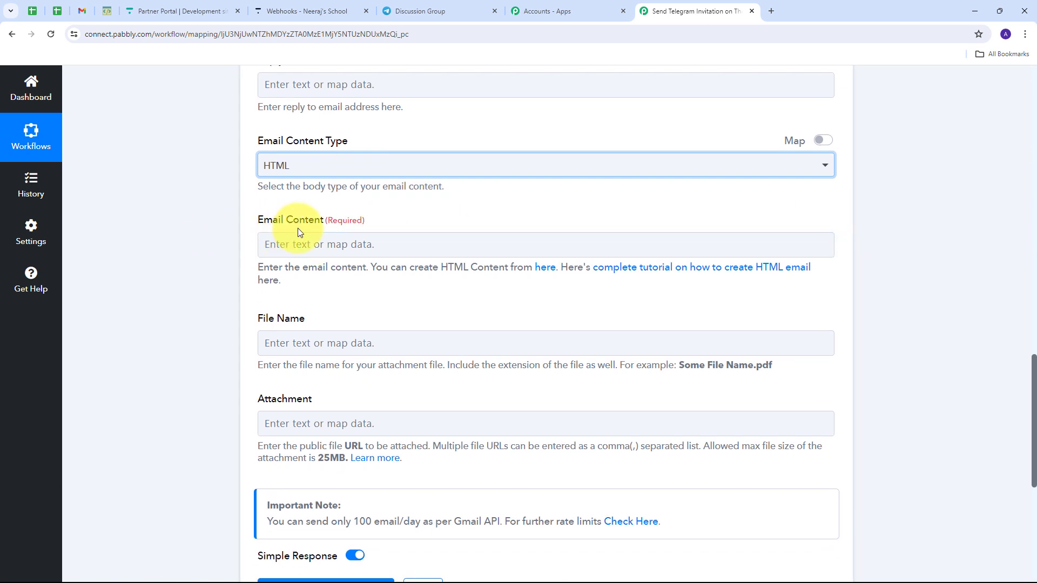
click(291, 246)
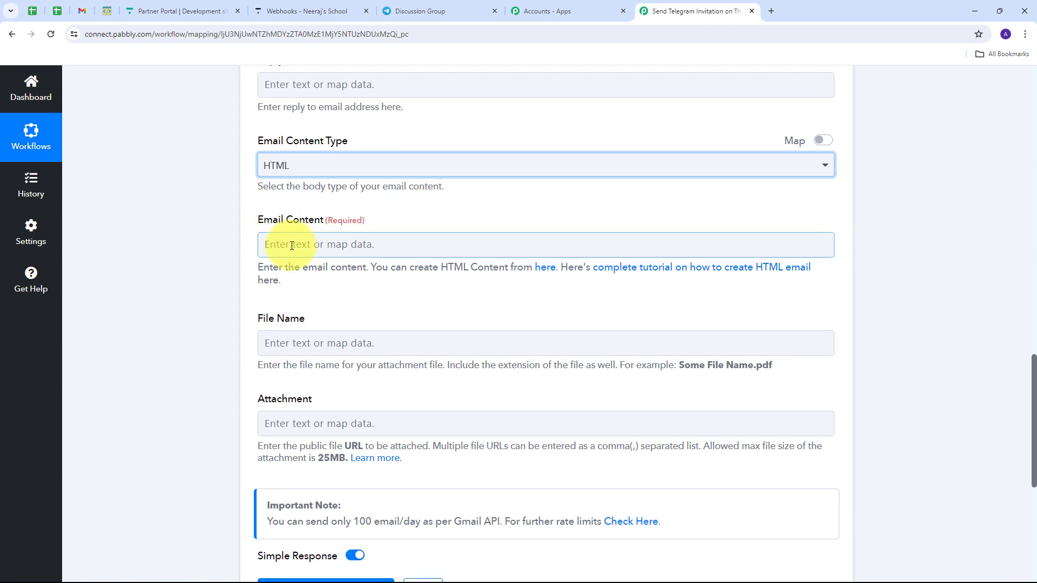
click(352, 289)
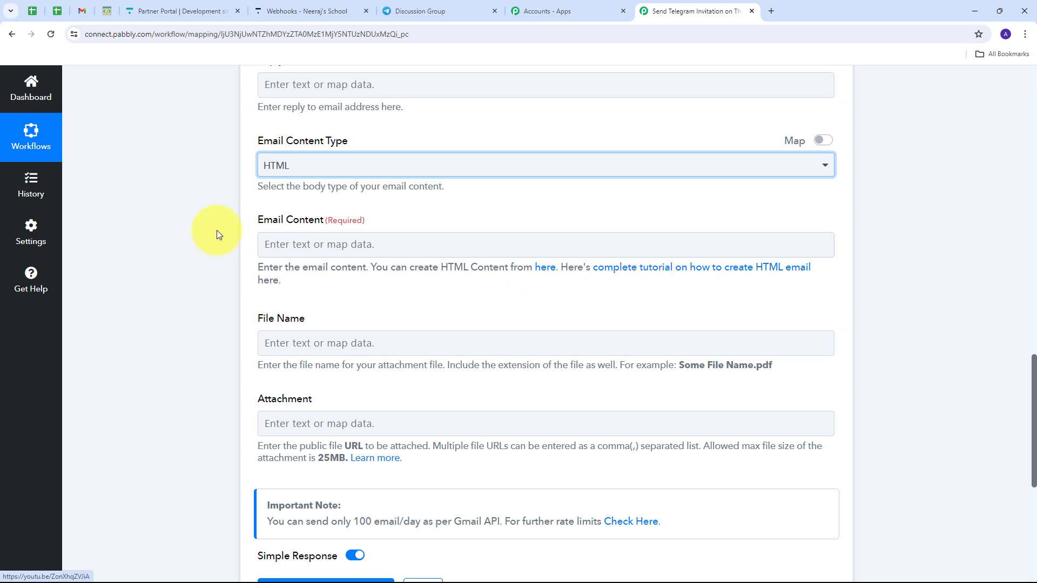
click(316, 253)
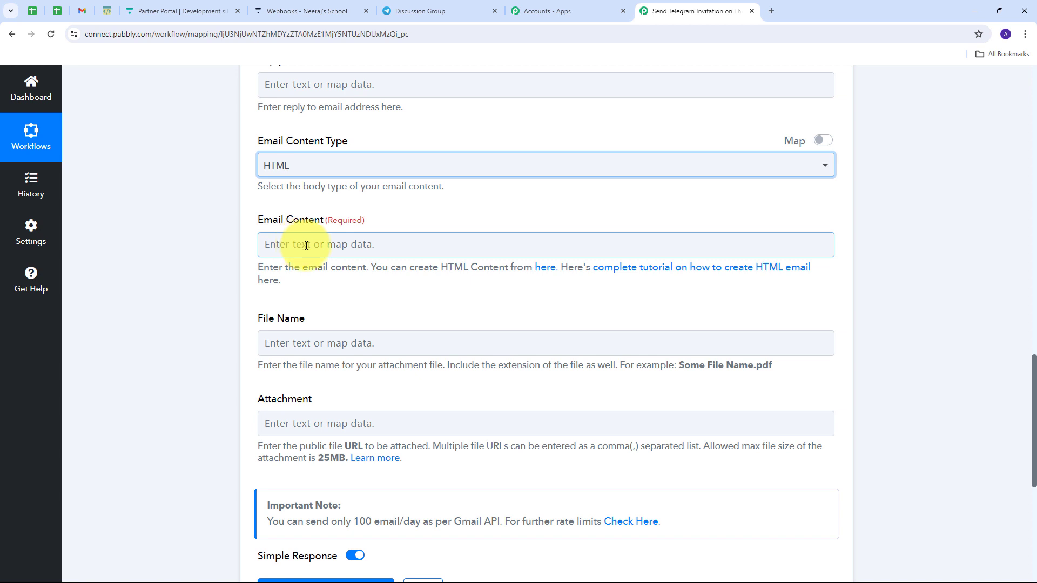
- Paste the HTML welcome message and insert the student's first and last name after Dear
text(<p>Dear ,</p> <p>We are thrilled to welcome you to our [Course Name] . Join our Telegram group to connect with instructors and fellow students, get real-time updates, and much more! <br />Click here to join: <a href="">[Here is your invite link]</a><br /> <br />Best regards, <br />[Your Name]</p>)
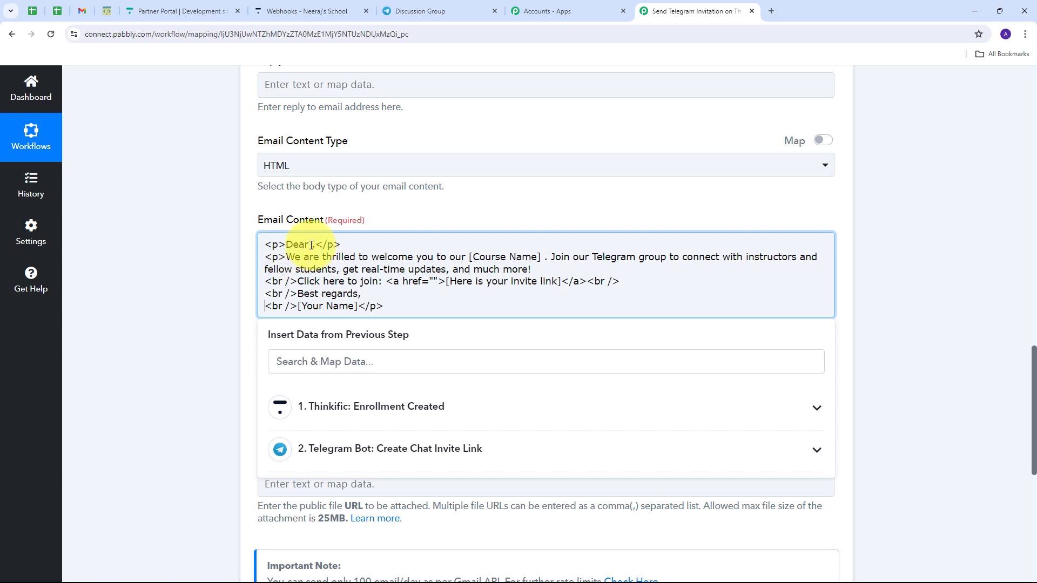
click(311, 245)
click(503, 414)
scroll(479, 352, down, 4)
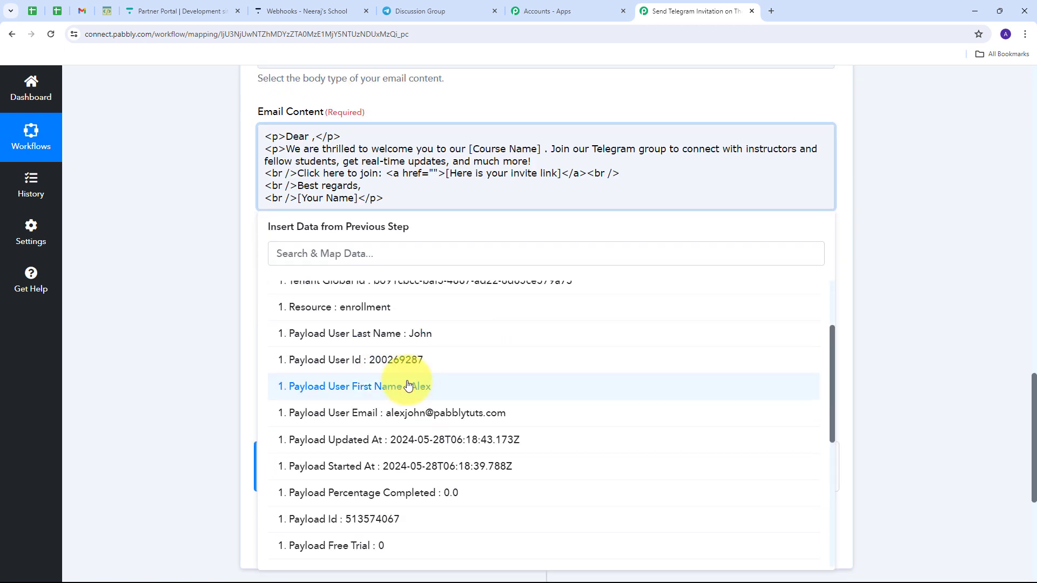
click(390, 387)
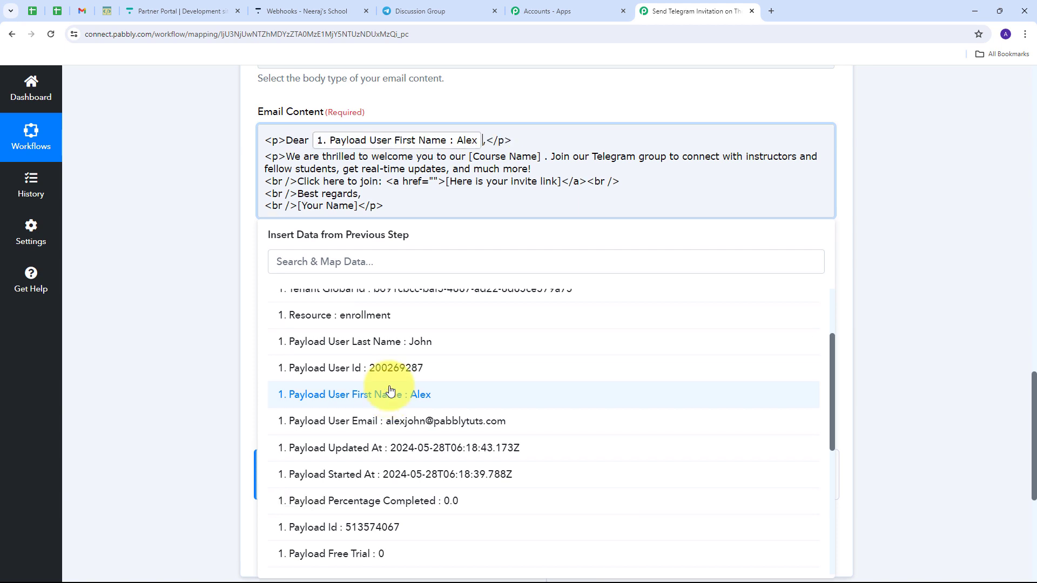
click(403, 347)
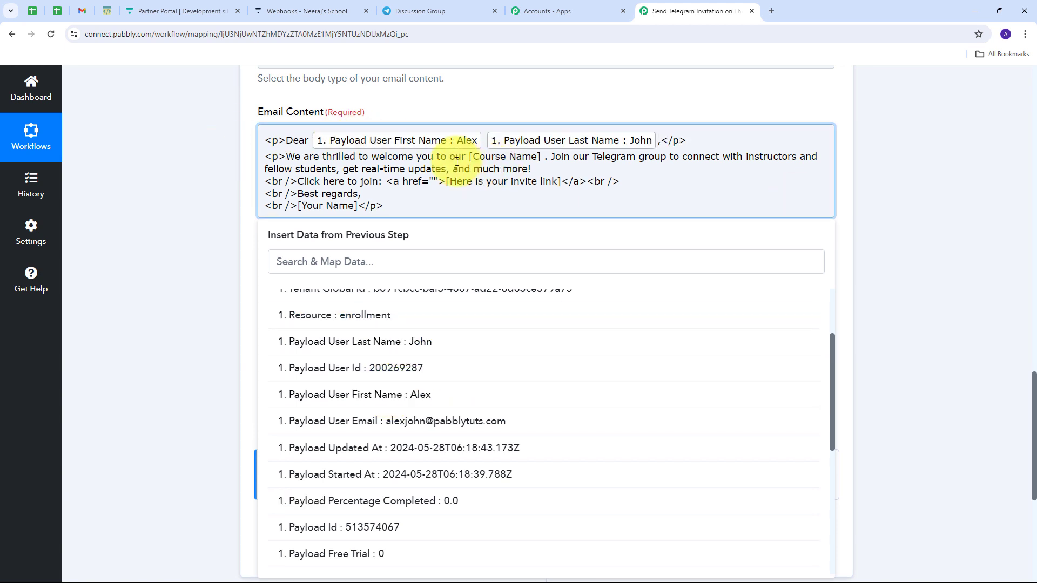
- Replace the [Course Name] placeholder with the Payload Course Name
drag(469, 156, 540, 159)
key(BackSpace)
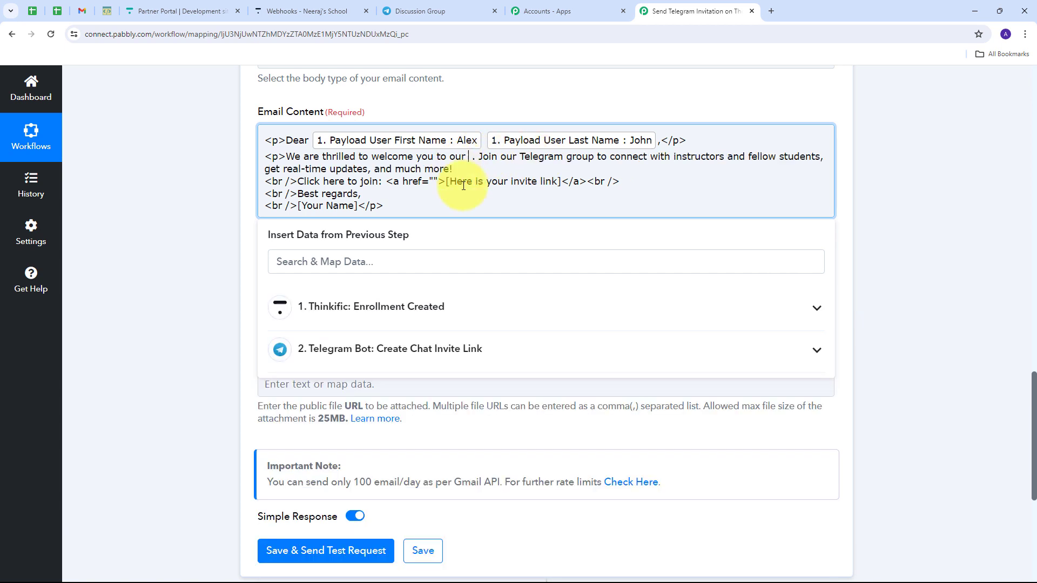
click(532, 312)
scroll(453, 449, down, 5)
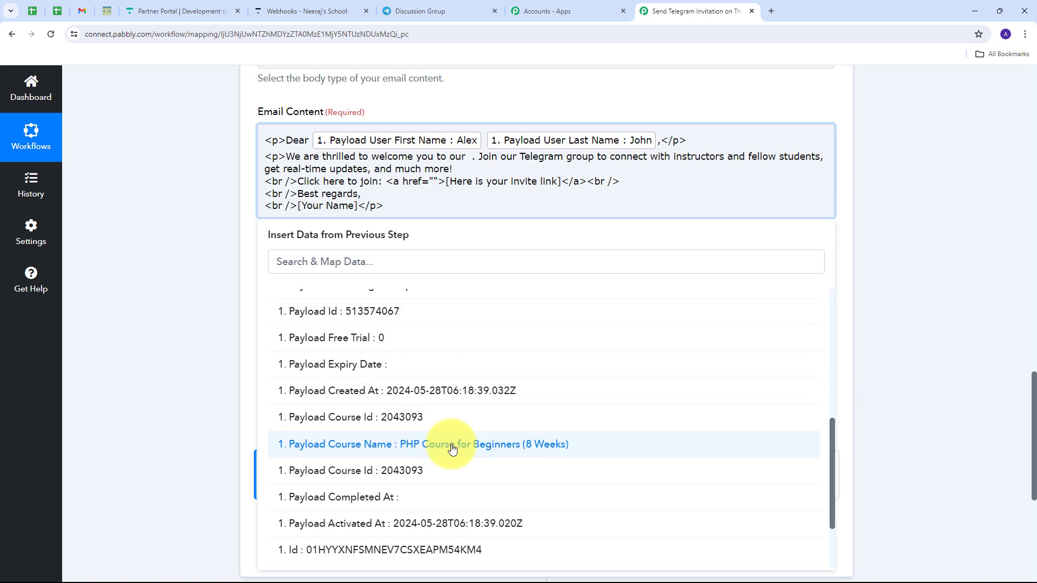
click(453, 448)
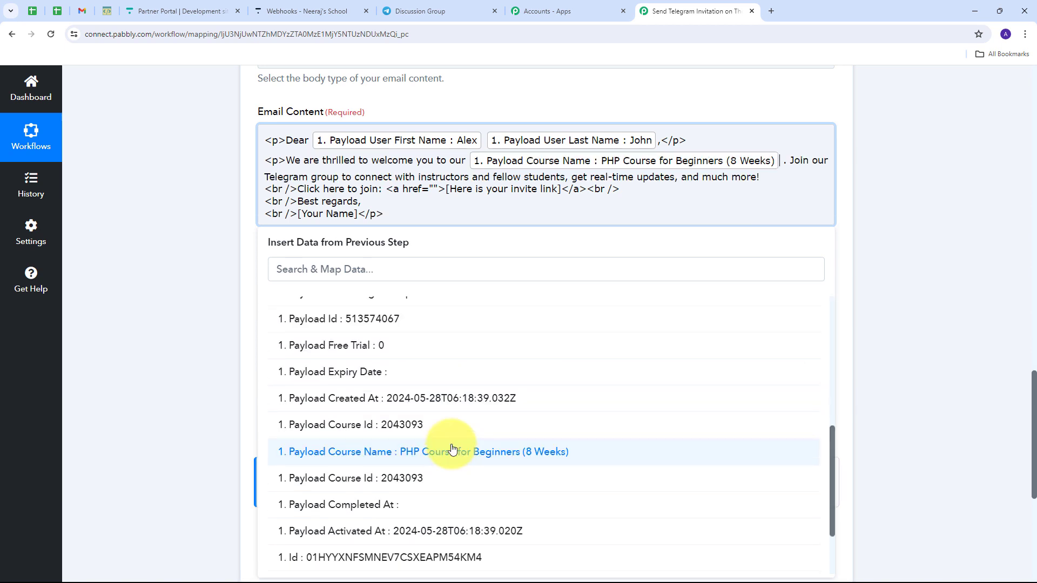
- Map the Telegram Result Invite Link into the join link's href
click(434, 187)
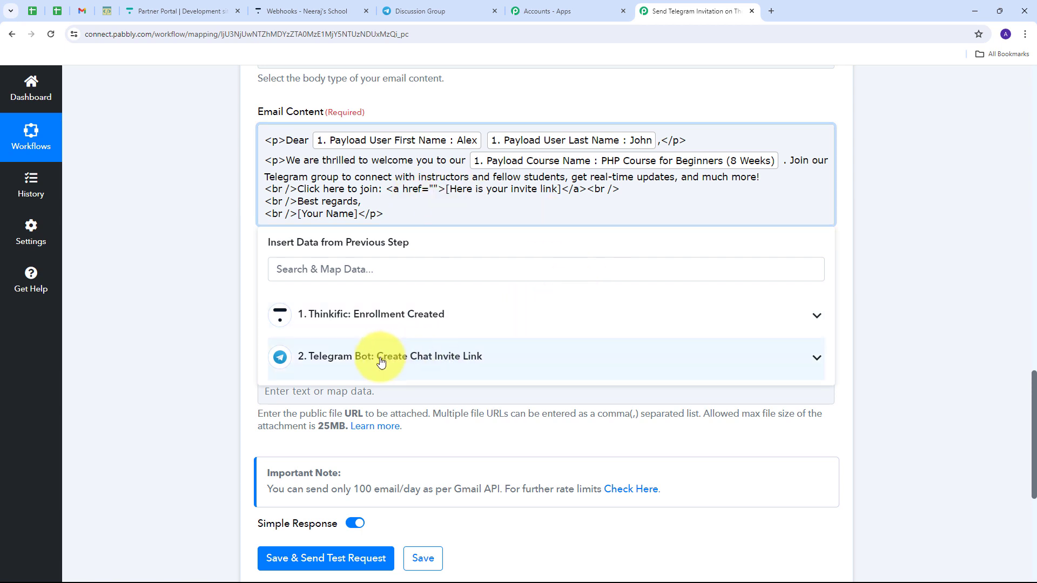
click(524, 359)
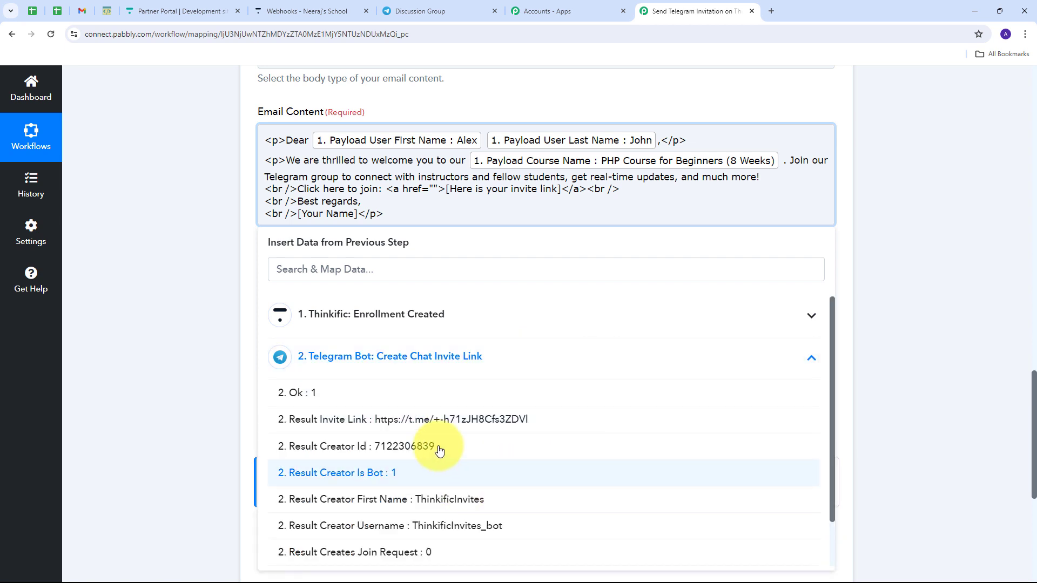
click(449, 426)
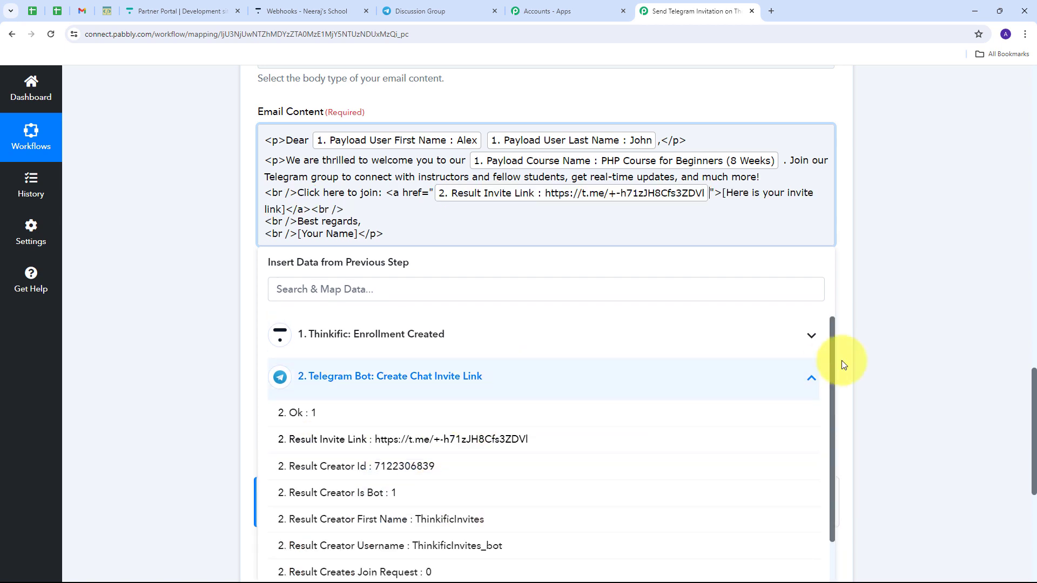
- Replace the [Your Name] placeholder with 'Team Pabbly'
click(154, 209)
drag(297, 234, 358, 236)
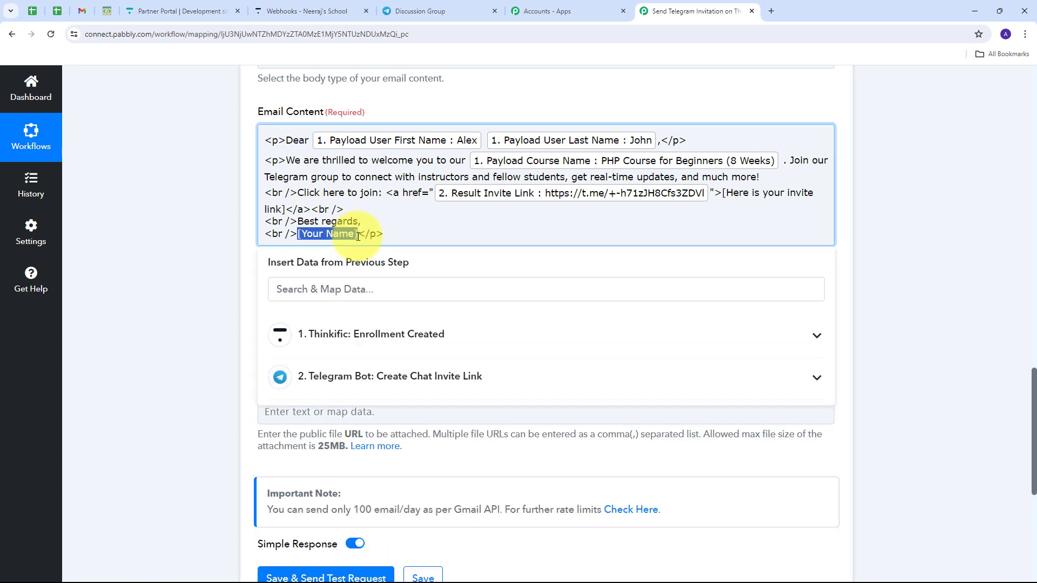
key(BackSpace)
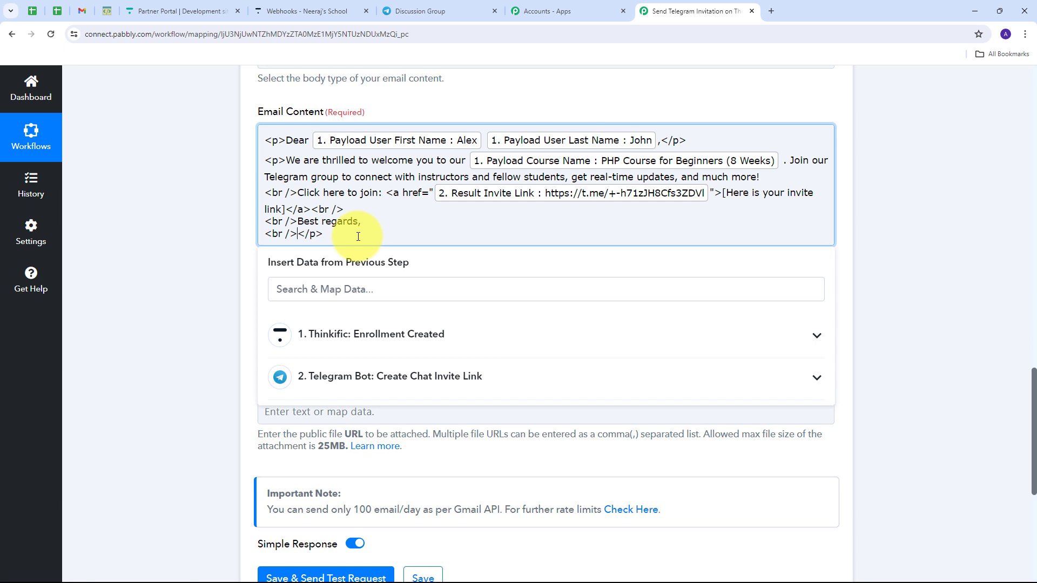
text(Pa)
text(bbly)
click(299, 236)
text(Team)
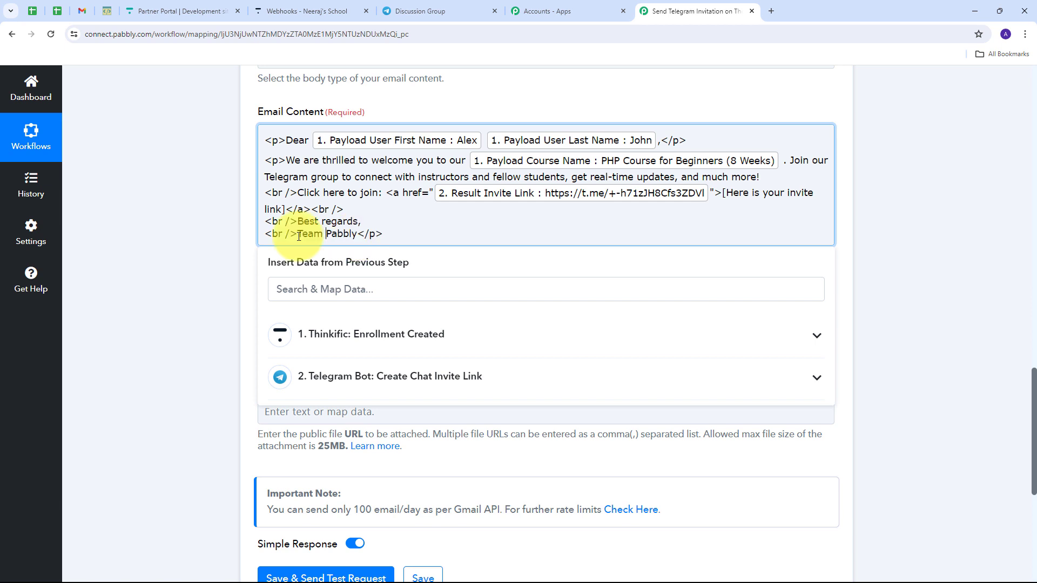
click(399, 236)
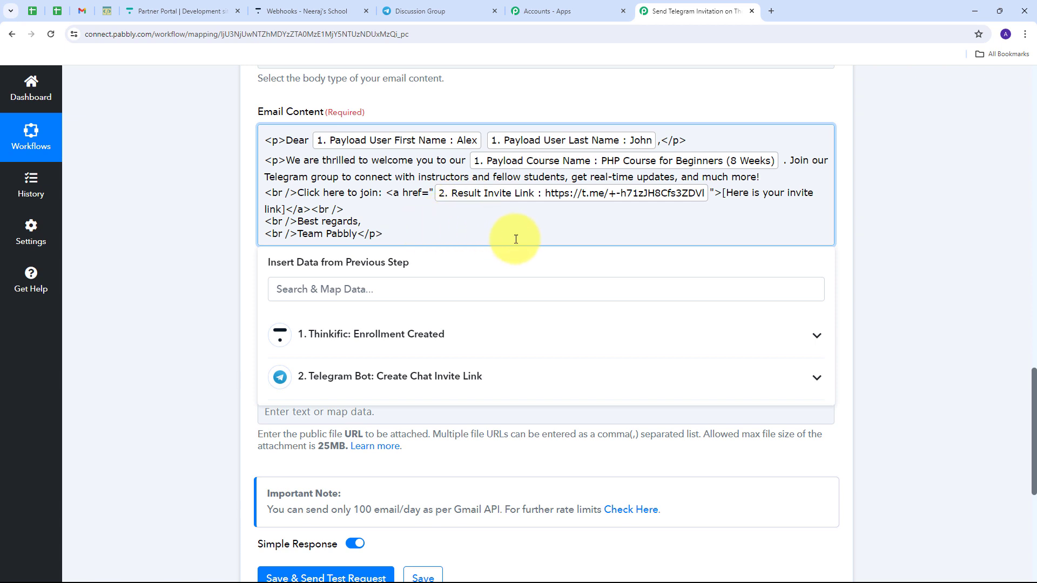
click(192, 248)
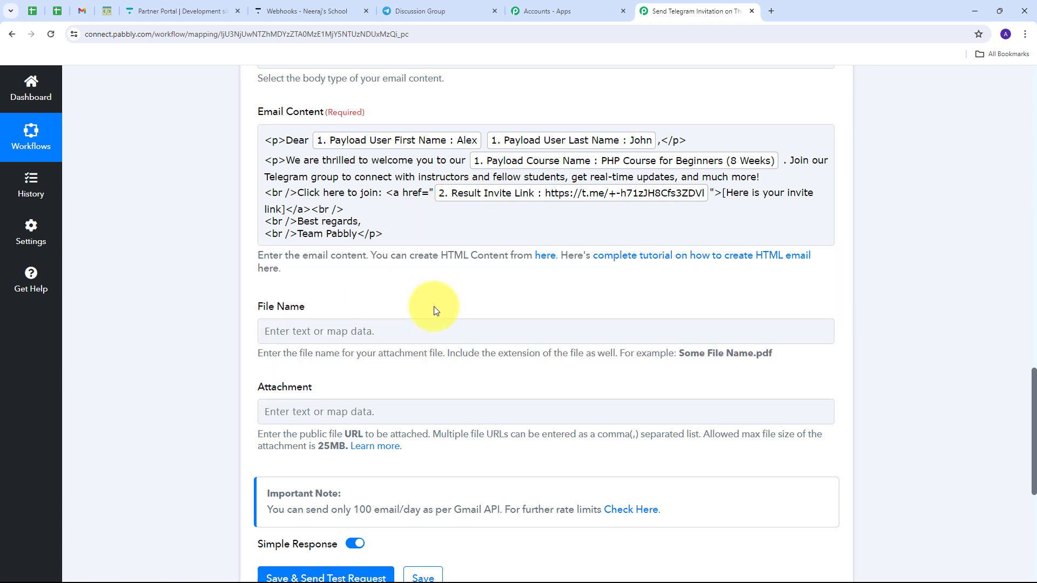
- Save the Gmail step and send its test request so the Telegram invite email is delivered
scroll(433, 310, up, 3)
scroll(433, 310, down, 3)
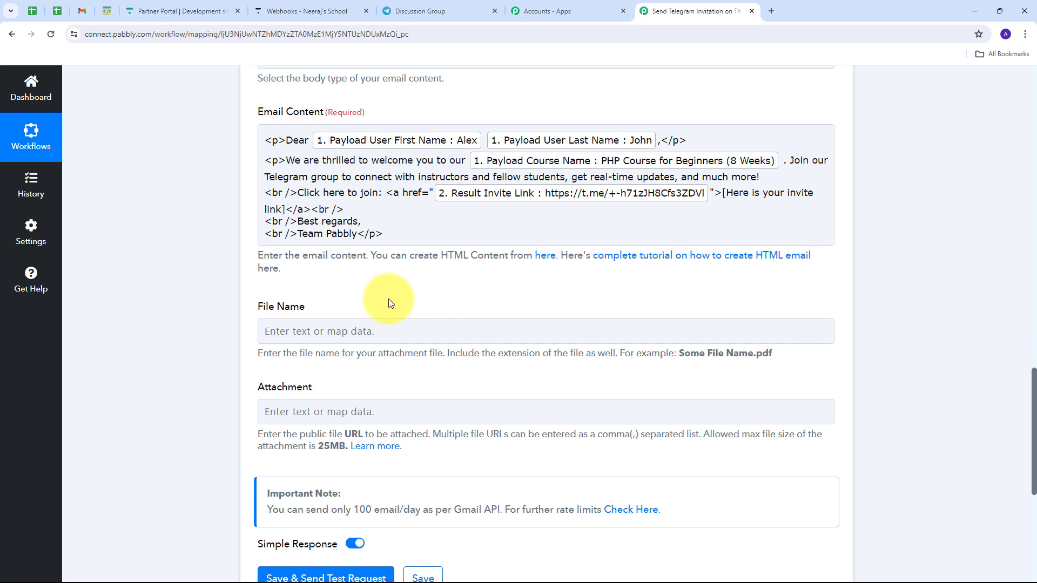
scroll(420, 260, down, 5)
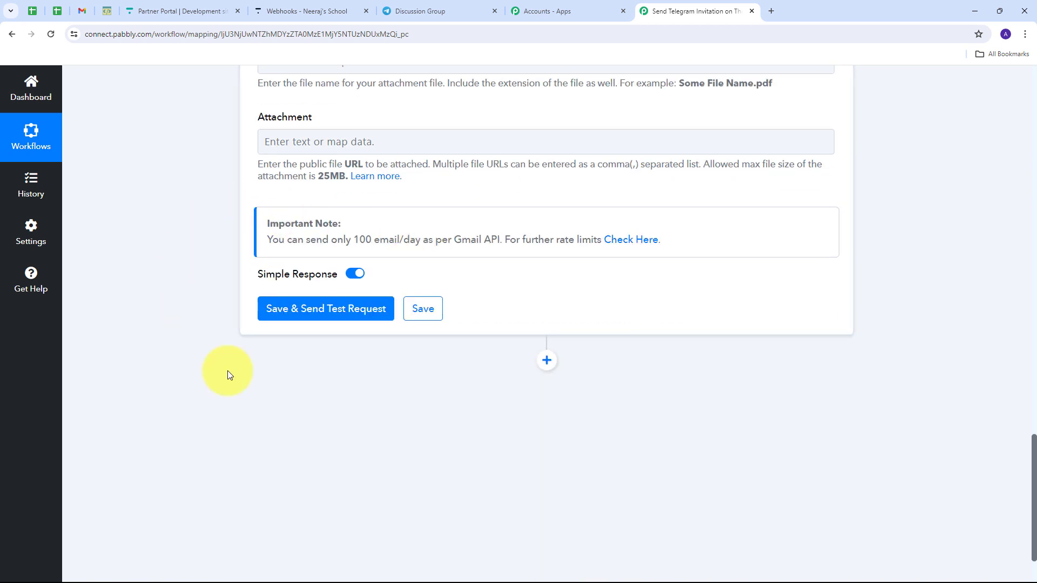
click(310, 317)
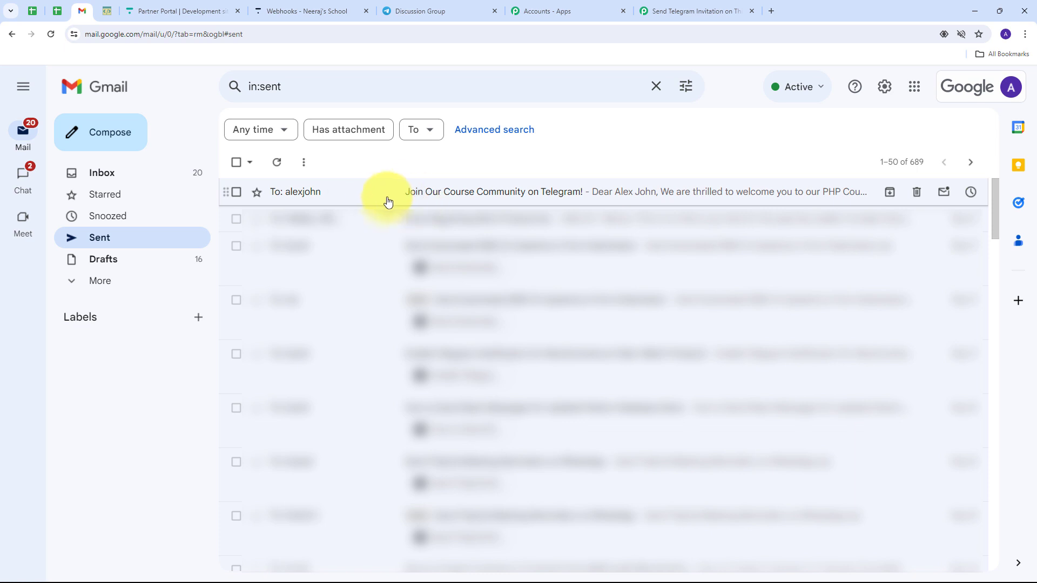
- Open the 'Join Our Course Community on Telegram!' email in Sent and follow its invite link
click(452, 198)
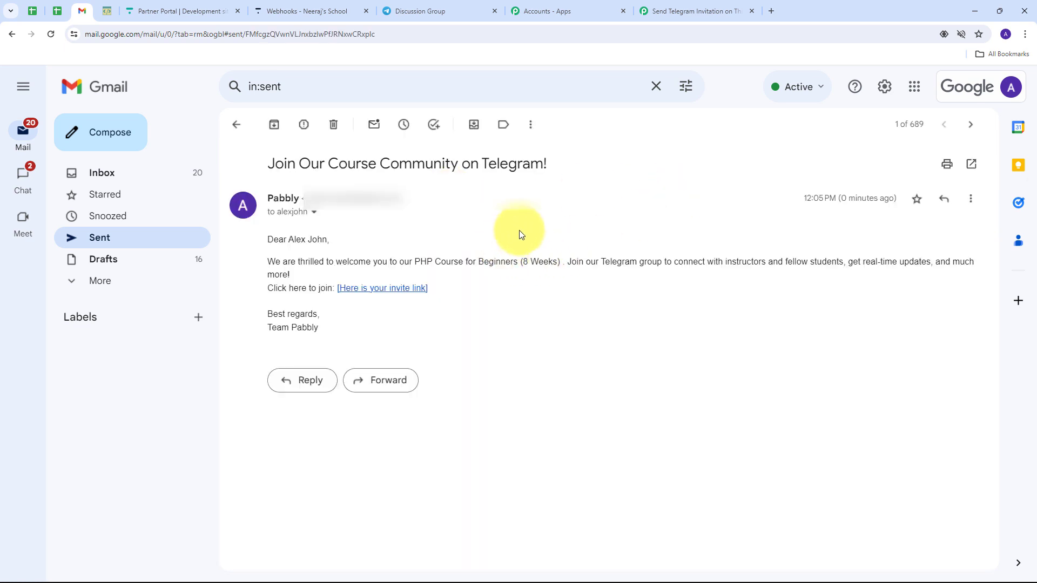
drag(267, 164, 533, 162)
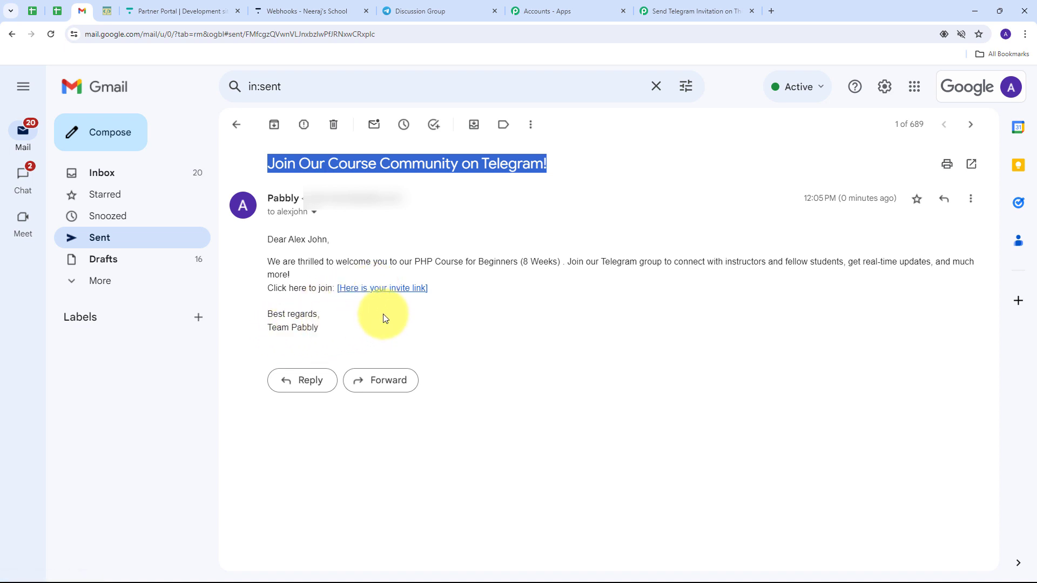
click(372, 289)
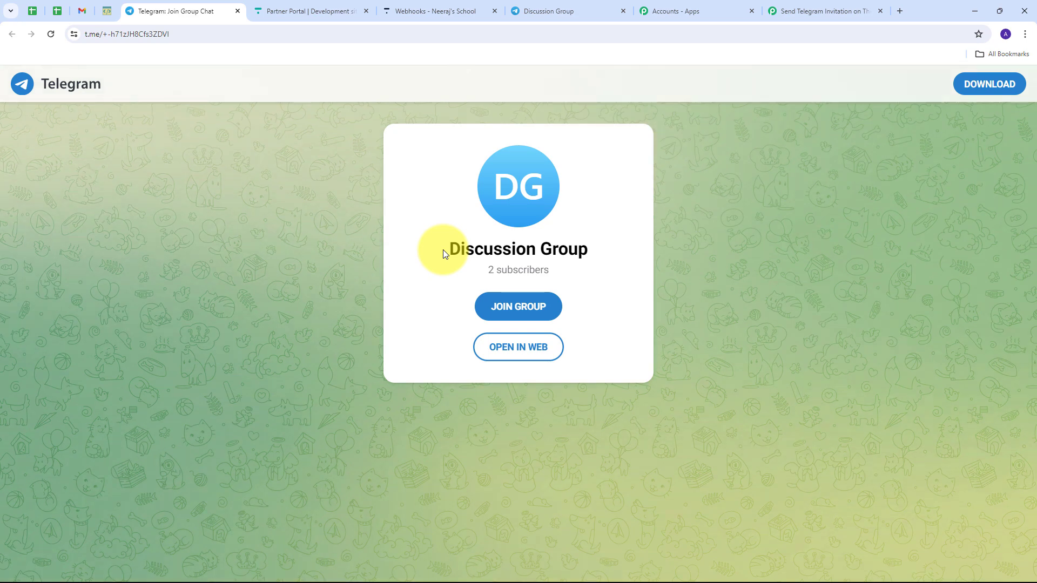
- Confirm the Discussion Group join page with its subscriber count, then return to the sent Gmail email
drag(443, 250, 659, 261)
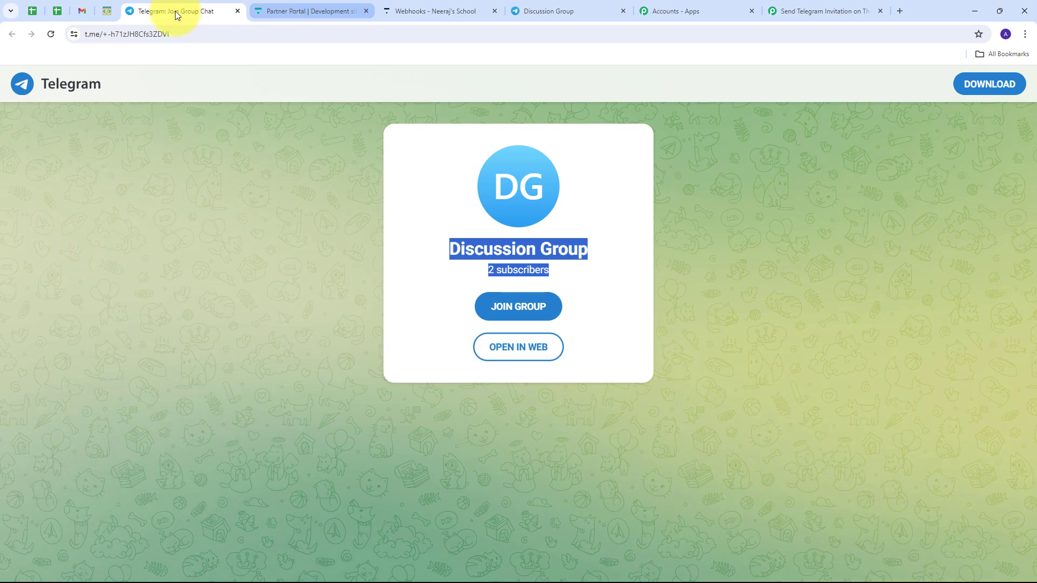
mouse_move(83, 19)
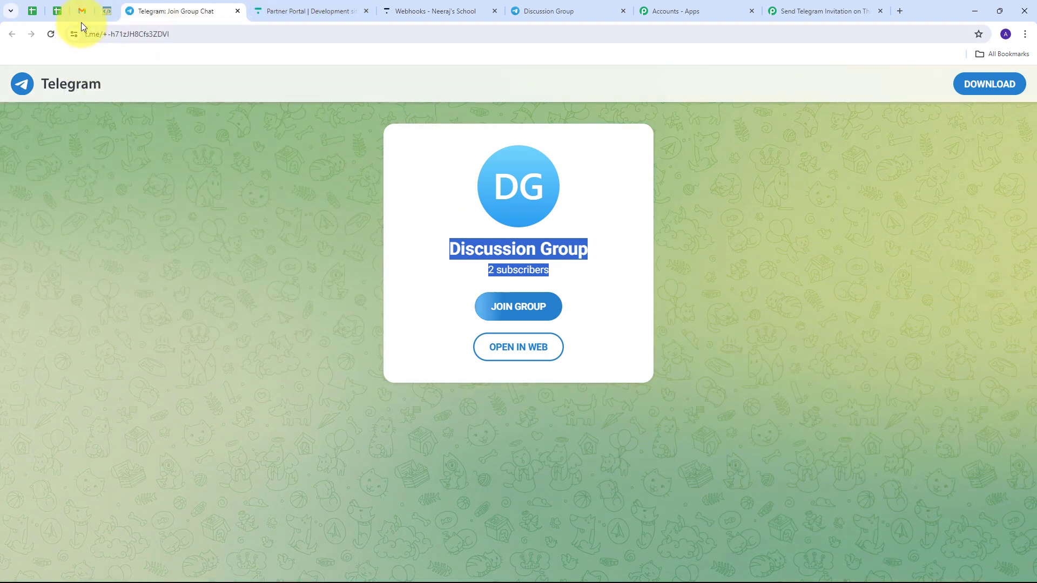
click(81, 11)
click(575, 316)
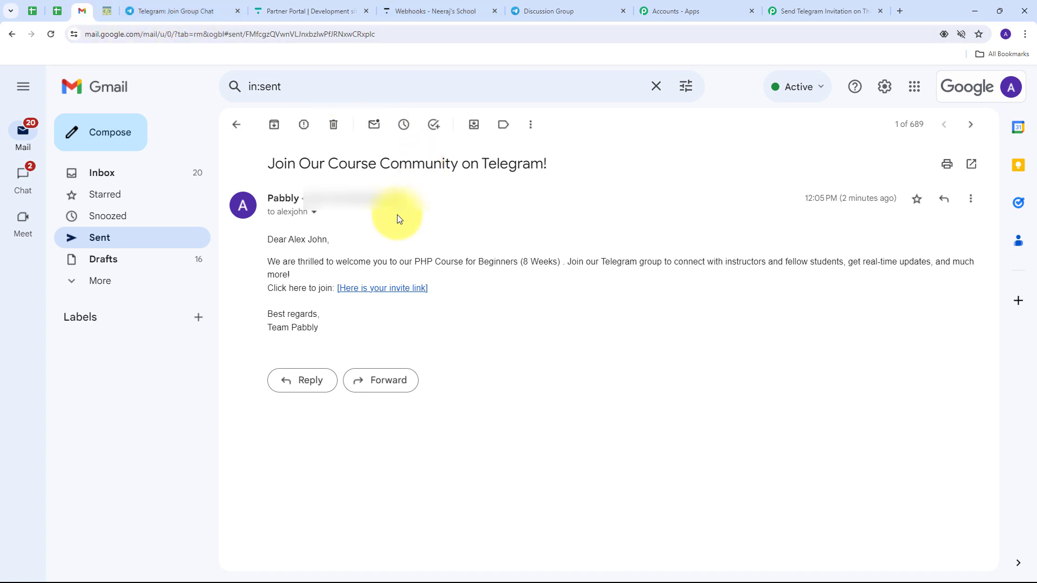
- Reload the Pabbly workflow page and review the Thinkific, Telegram Bot and Gmail steps
click(797, 12)
scroll(740, 195, up, 5)
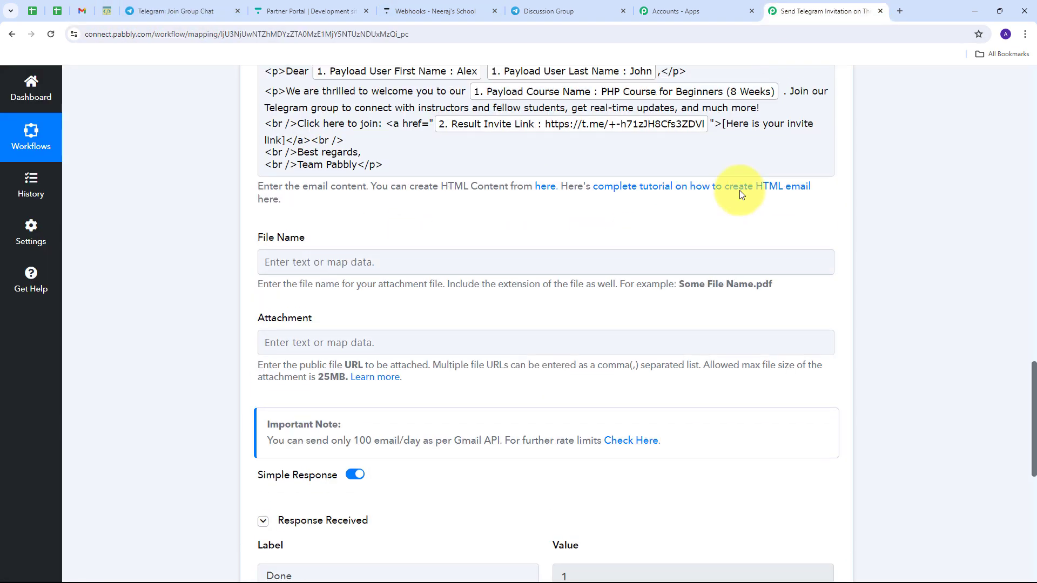
key(F5)
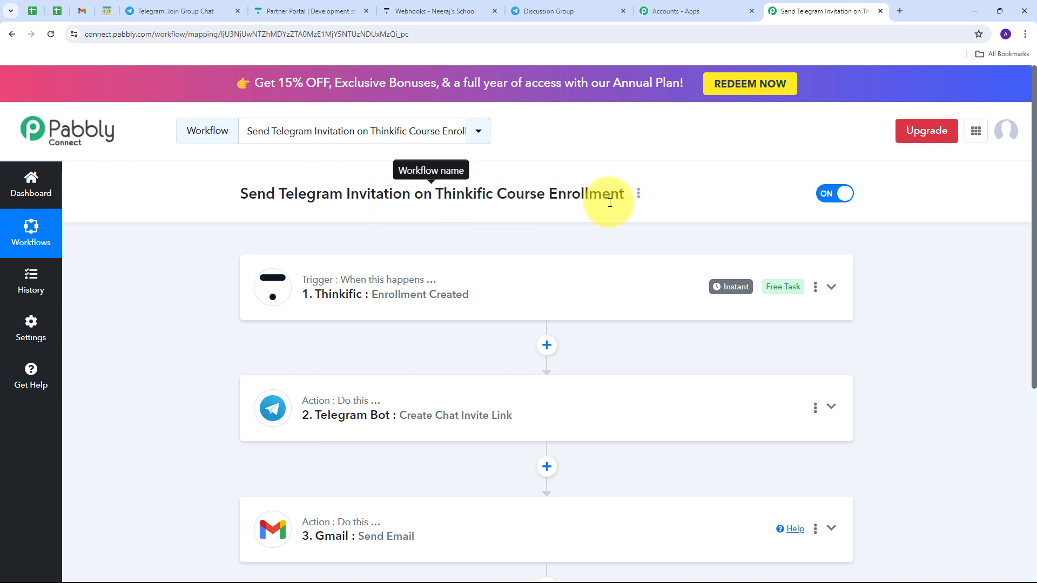
scroll(208, 218, down, 2)
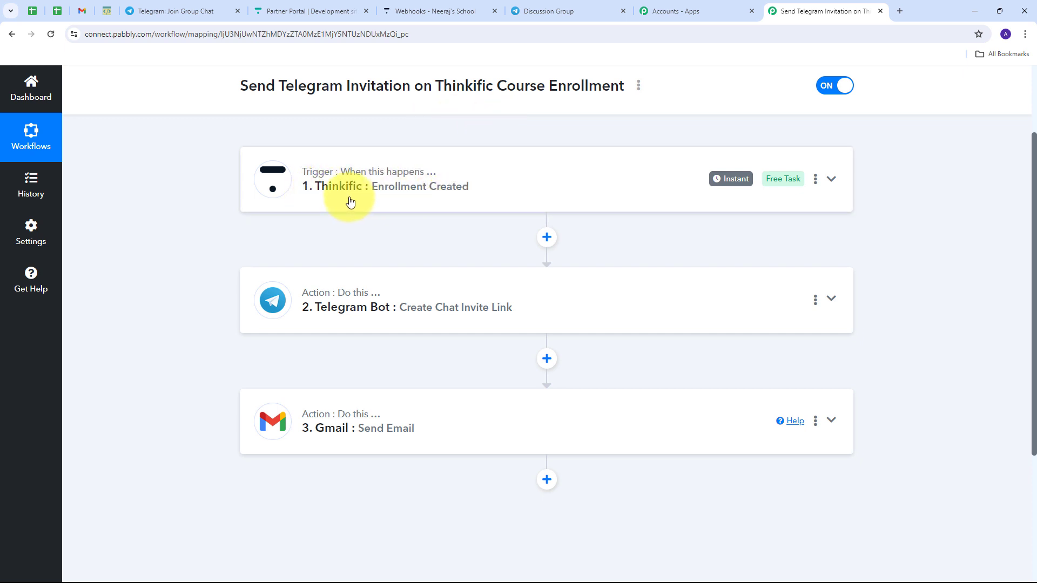
scroll(202, 190, down, 1)
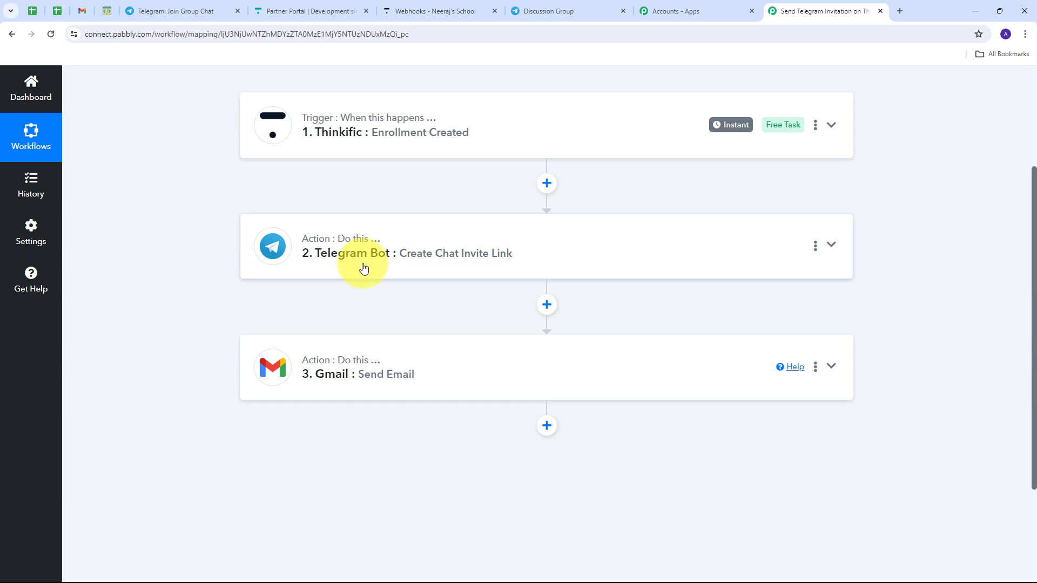
scroll(219, 248, down, 1)
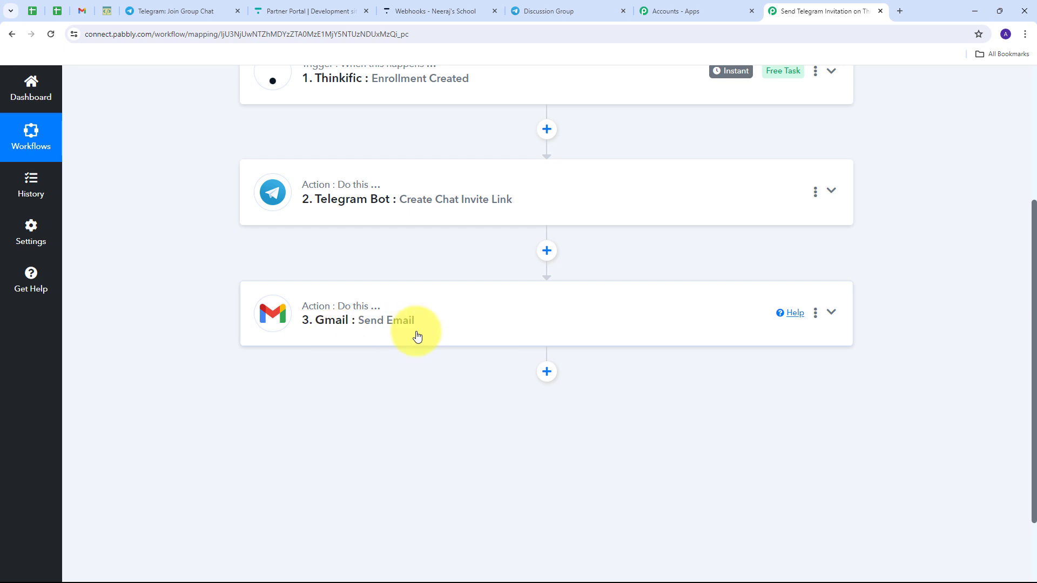
scroll(163, 261, up, 4)
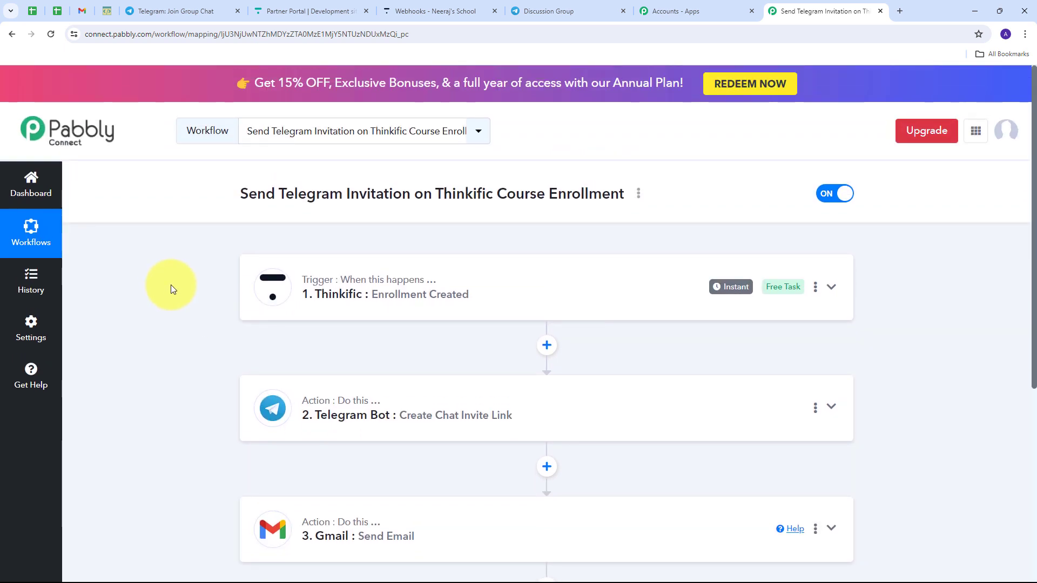